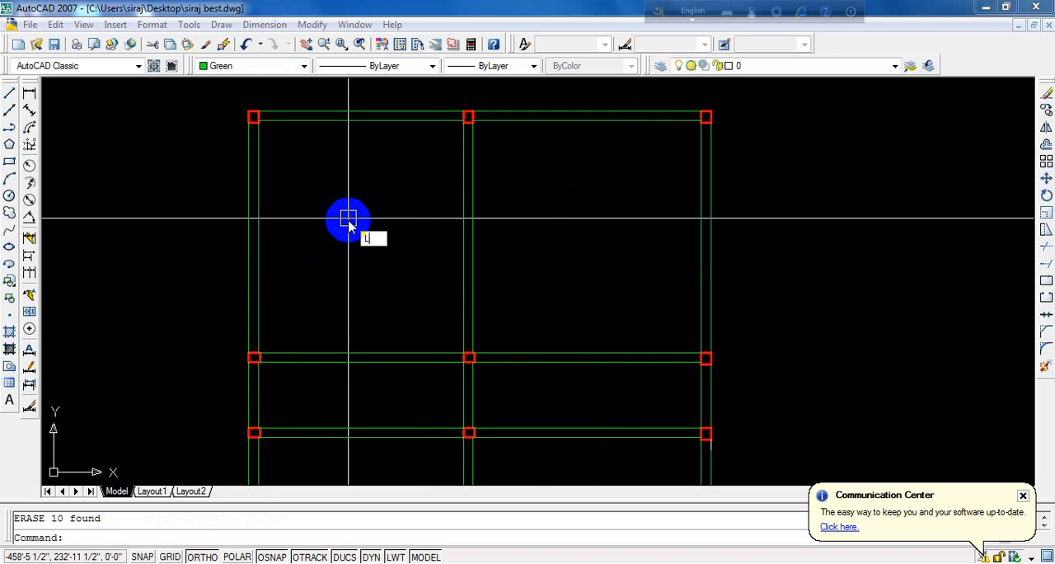
# - Draw a horizontal line about 17'-9 1/2" long across the upper-left room, between the inner faces of its side walls
pyautogui.press('Return')
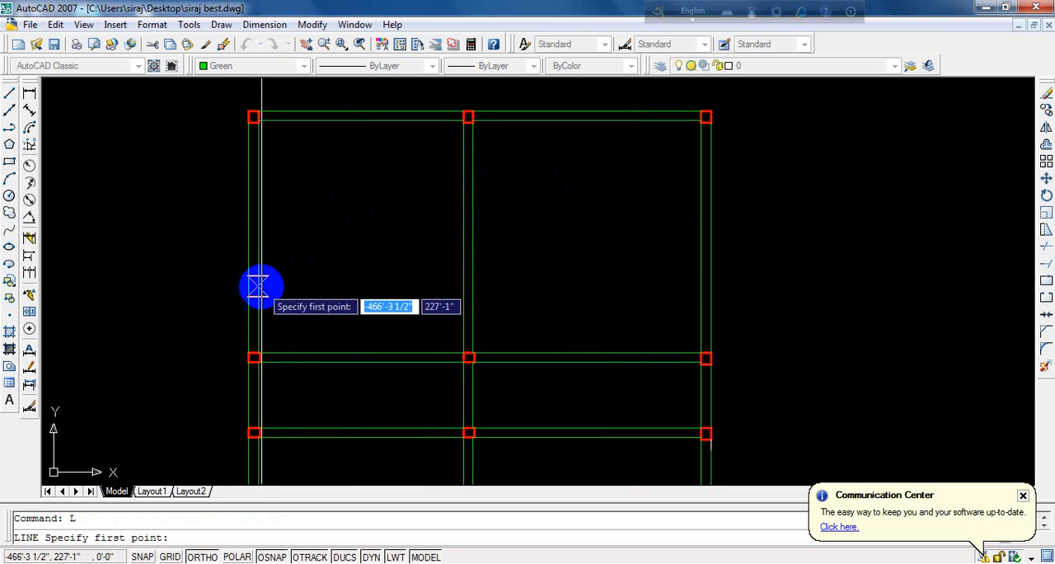
pyautogui.click(259, 237)
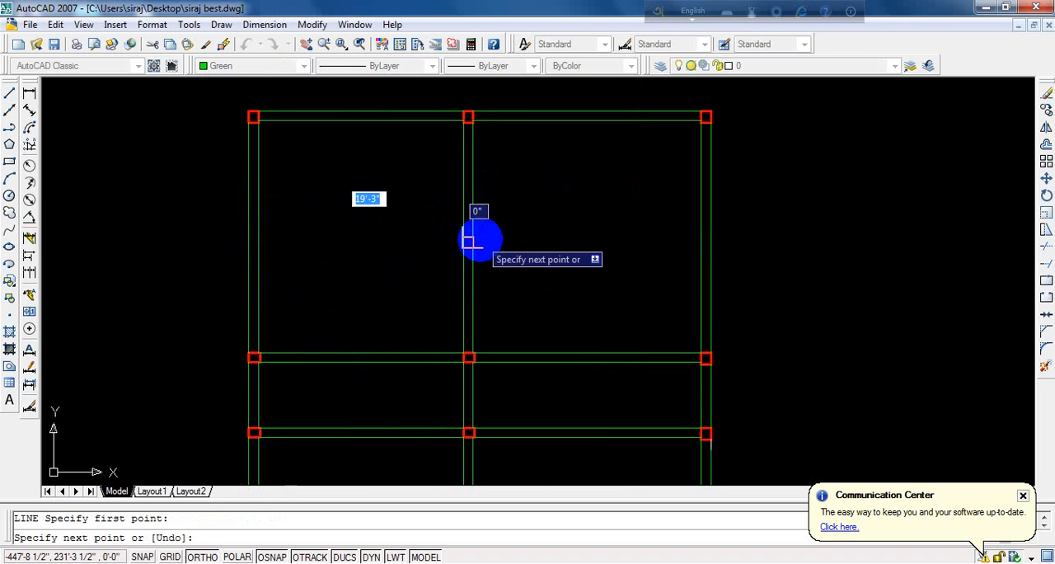
pyautogui.scroll(3, 462, 239)
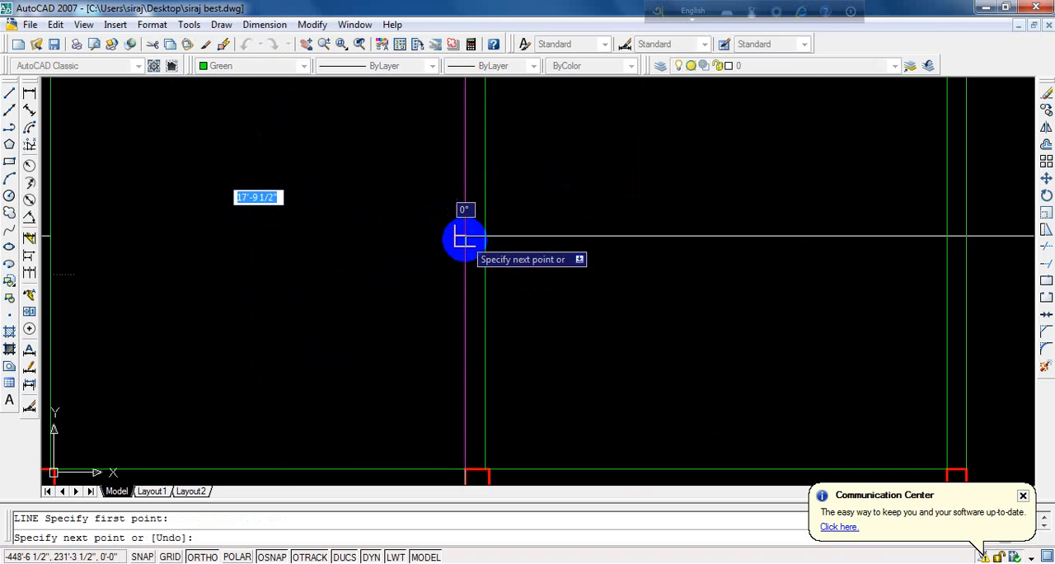
pyautogui.click(465, 239)
pyautogui.press('Return')
pyautogui.scroll(-4, 464, 280)
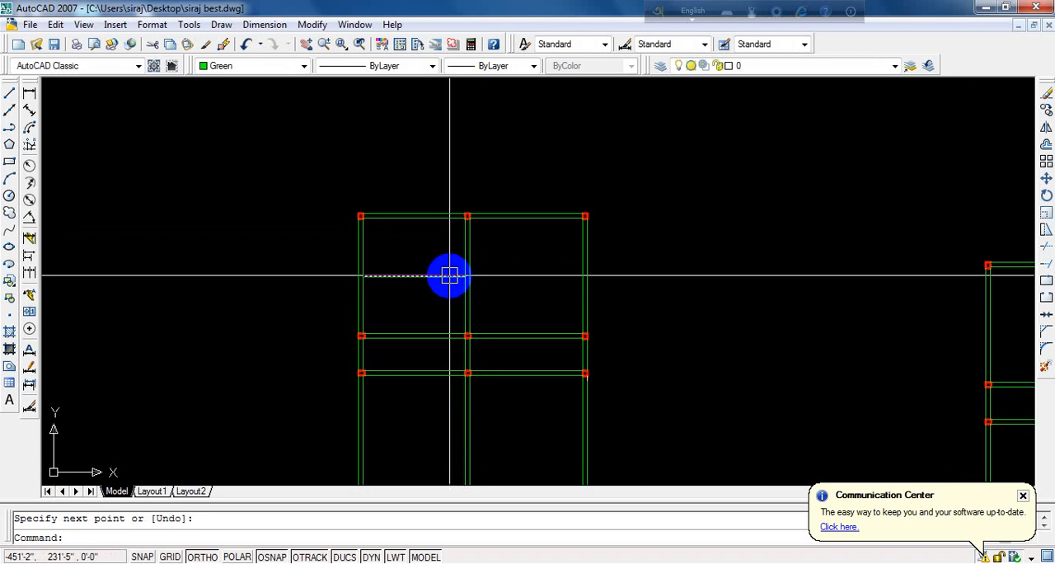
pyautogui.press('Escape')
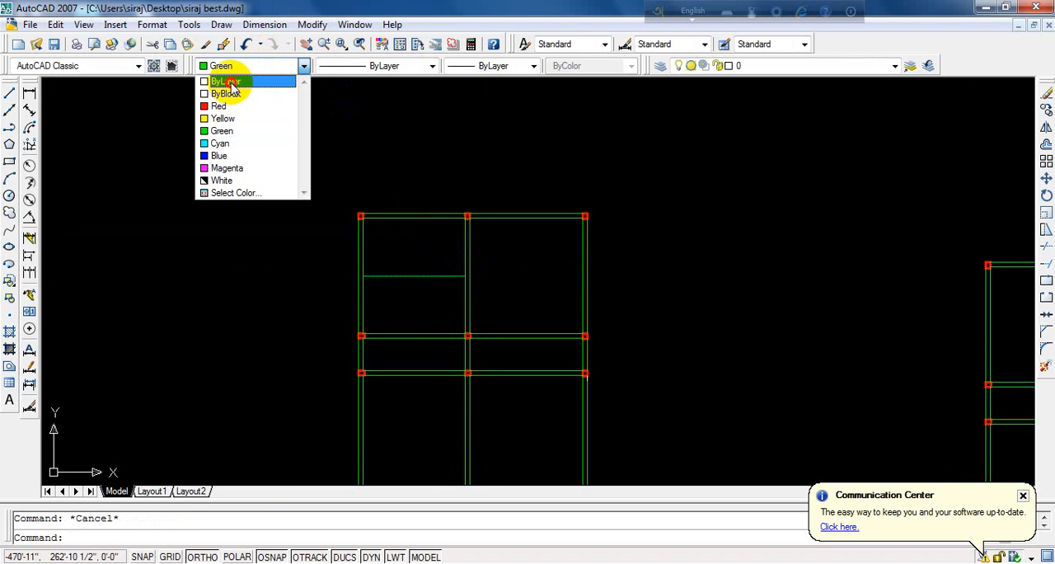
# - Change the new horizontal line's color to White and make White the current drawing color
pyautogui.press('Escape')
pyautogui.click(413, 276)
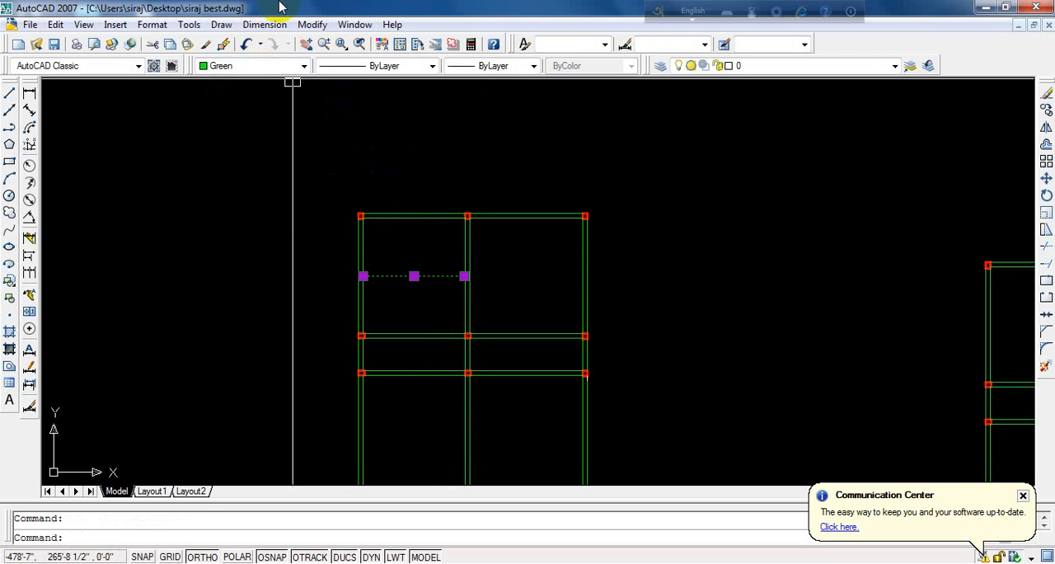
pyautogui.click(249, 66)
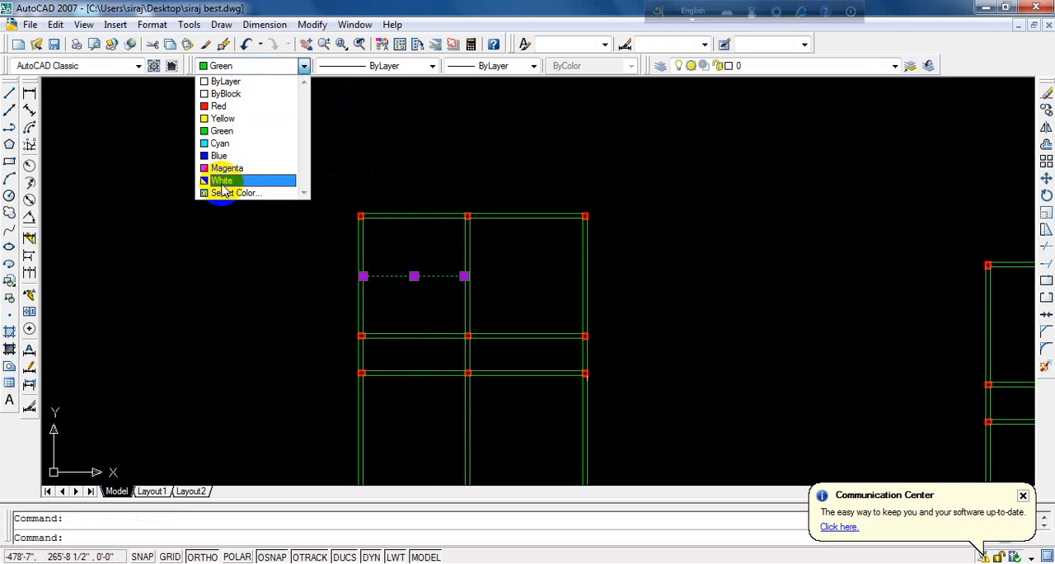
pyautogui.click(222, 181)
pyautogui.press('Escape')
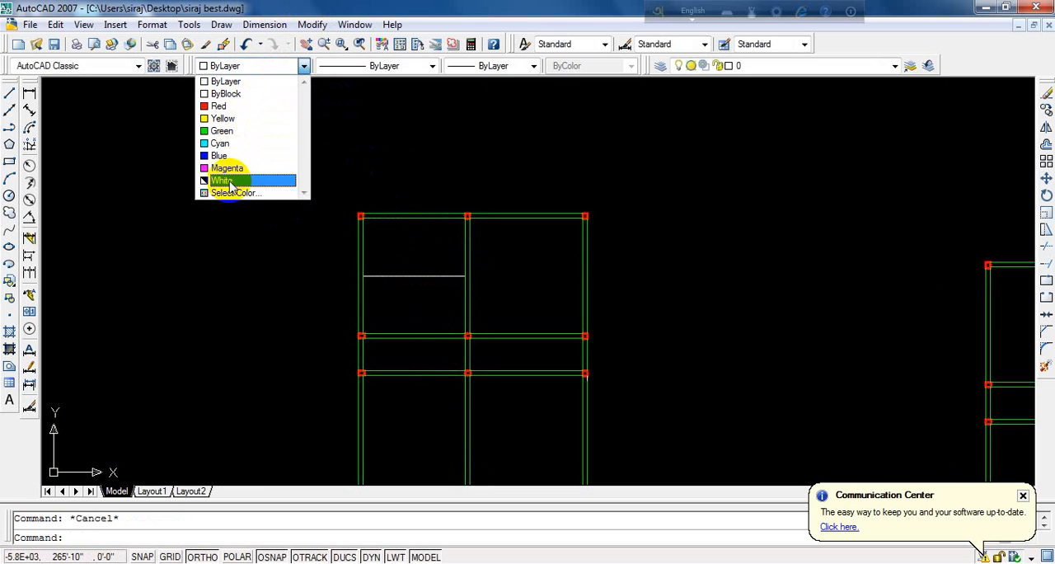
pyautogui.click(222, 181)
# - Offset the white line upward twice in succession at a distance of 7 inches
pyautogui.scroll(3, 424, 263)
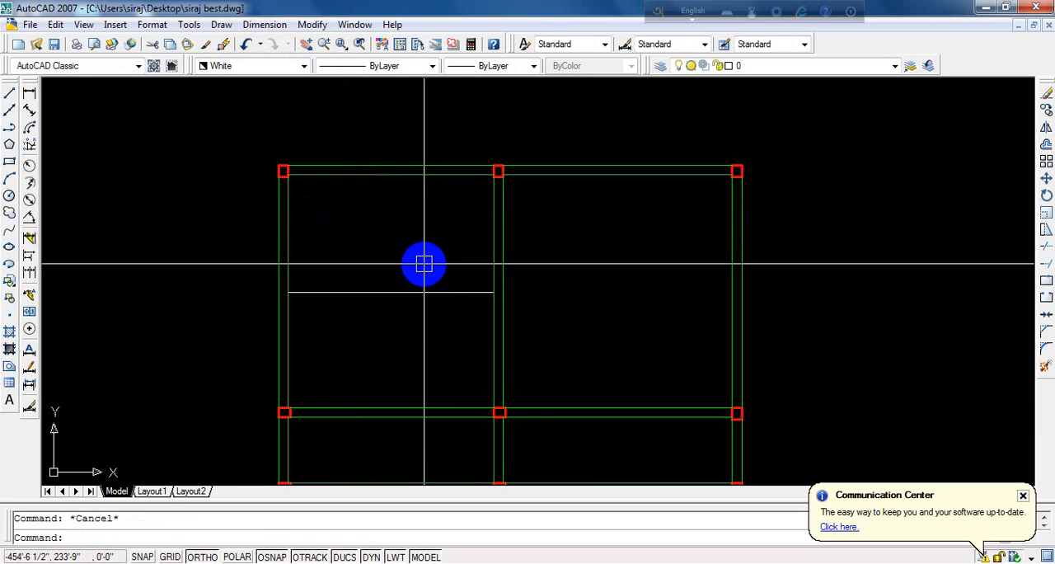
pyautogui.write('o')
pyautogui.press('Return')
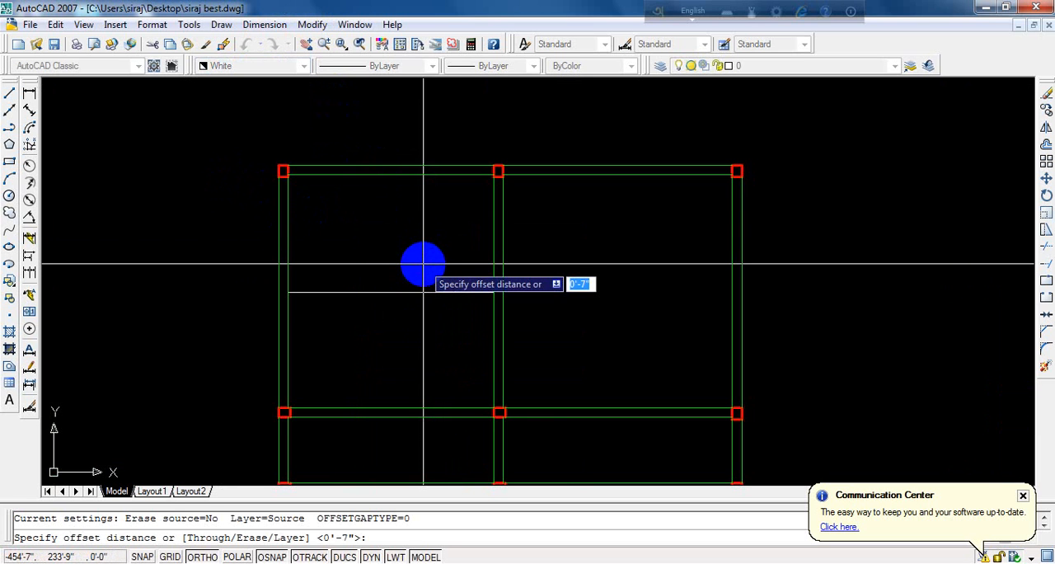
pyautogui.write('7')
pyautogui.press('Return')
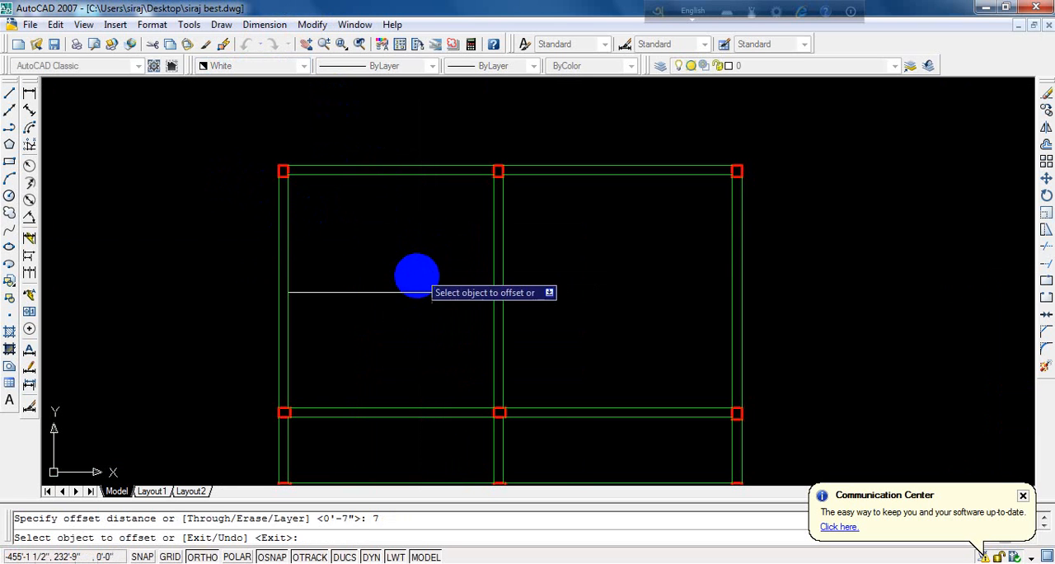
pyautogui.click(419, 290)
pyautogui.click(413, 274)
pyautogui.click(407, 285)
pyautogui.click(432, 236)
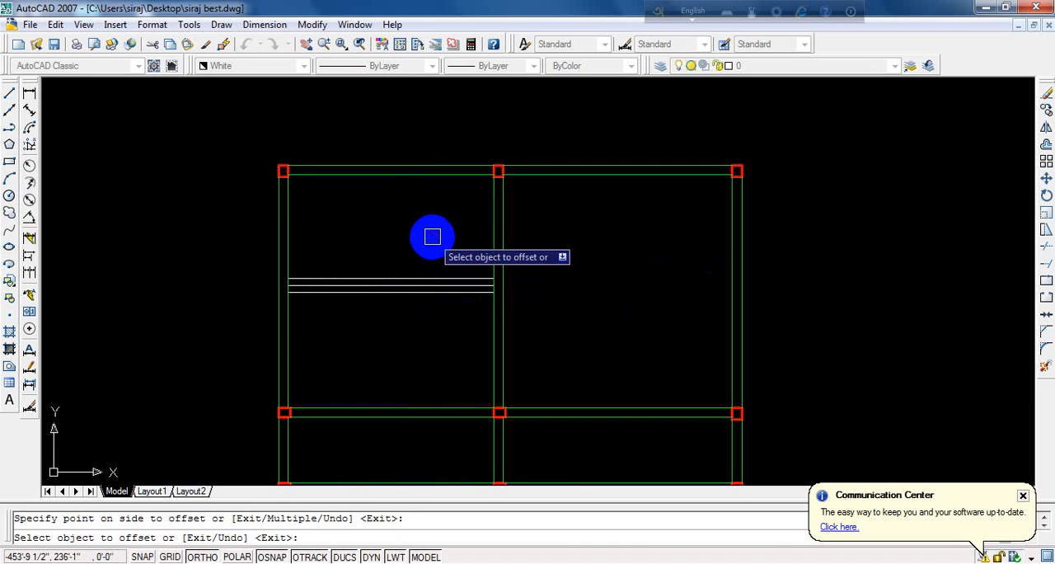
# - Offset the original white line 7 inches downward to add a parallel line below it
pyautogui.scroll(3, 399, 303)
pyautogui.click(405, 289)
pyautogui.click(393, 353)
pyautogui.press('Return')
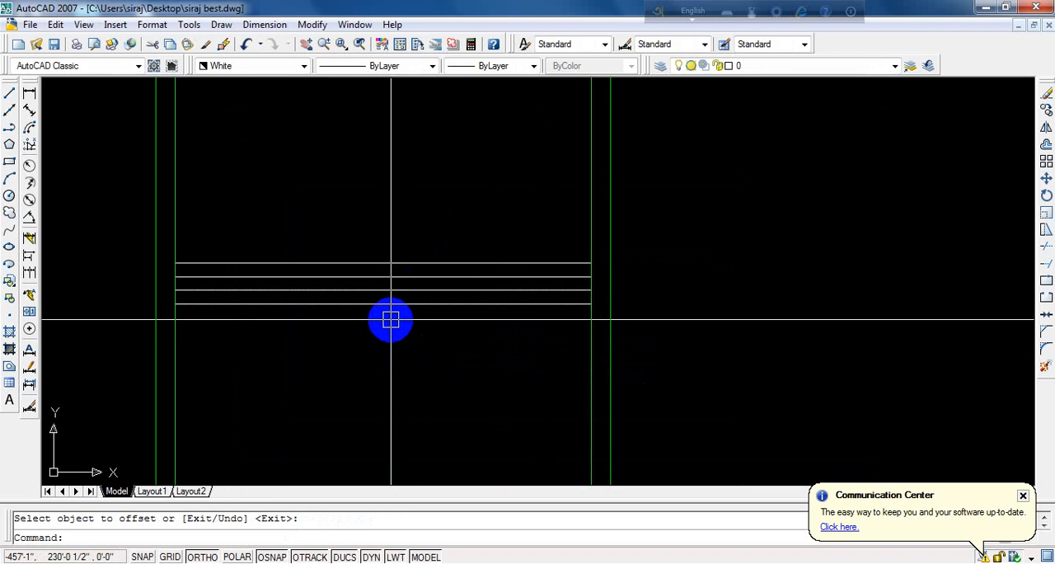
# - Divide the lowest of the parallel lines into 4 equal segments with point markers
pyautogui.write('D')
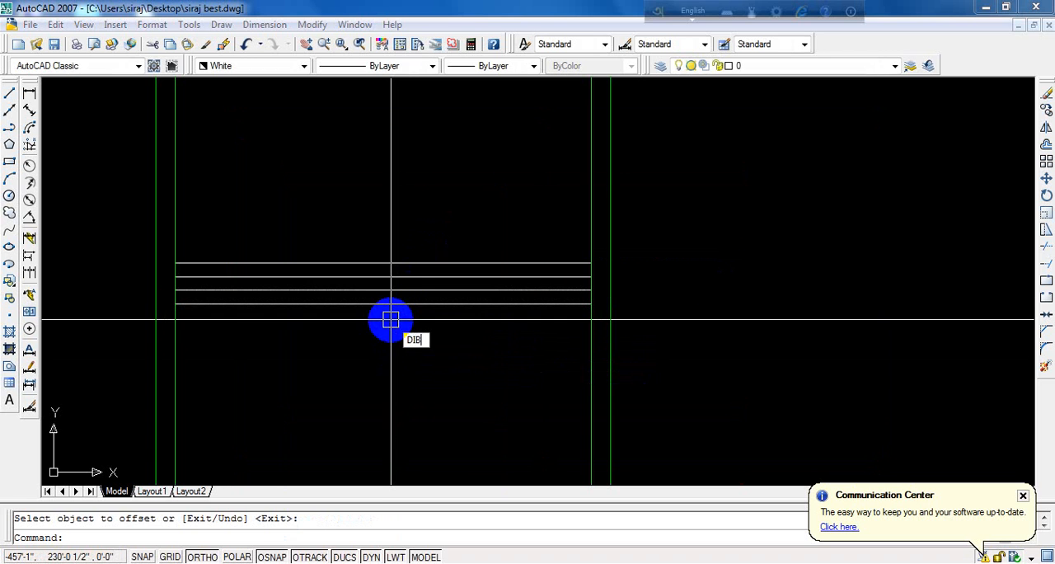
pyautogui.write('IV')
pyautogui.press('Return')
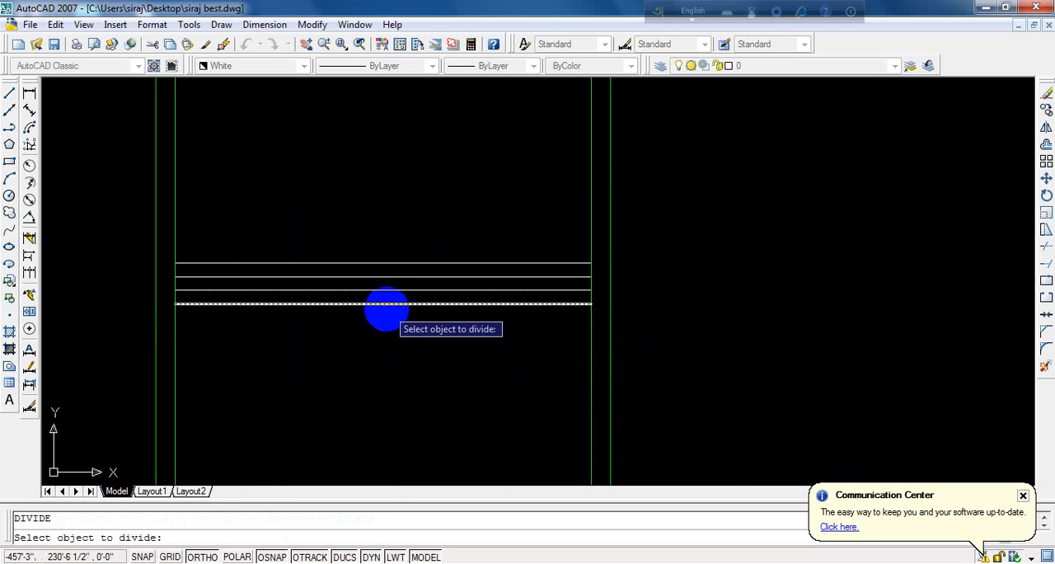
pyautogui.click(371, 303)
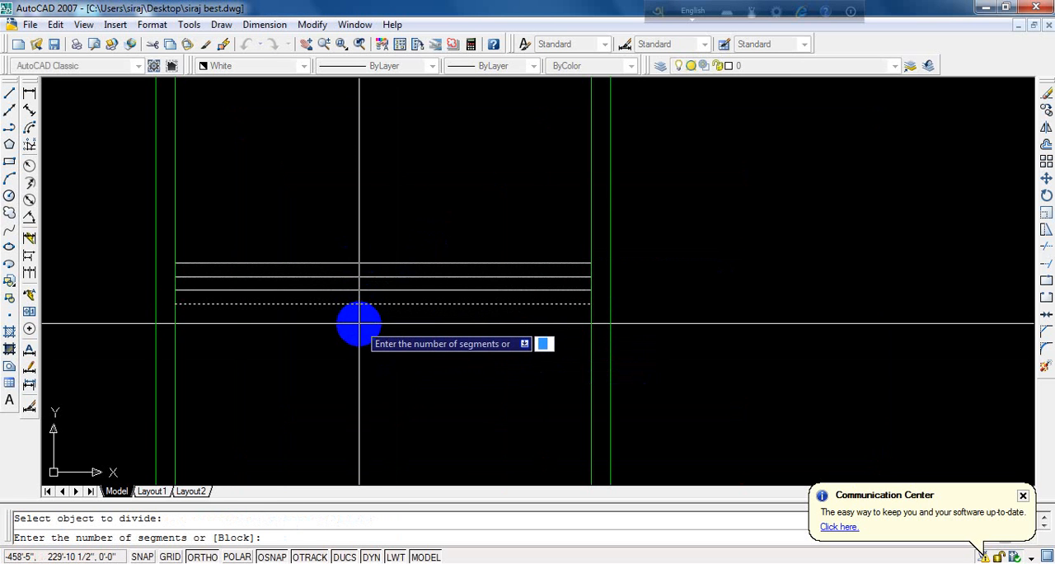
pyautogui.write('4')
pyautogui.press('Return')
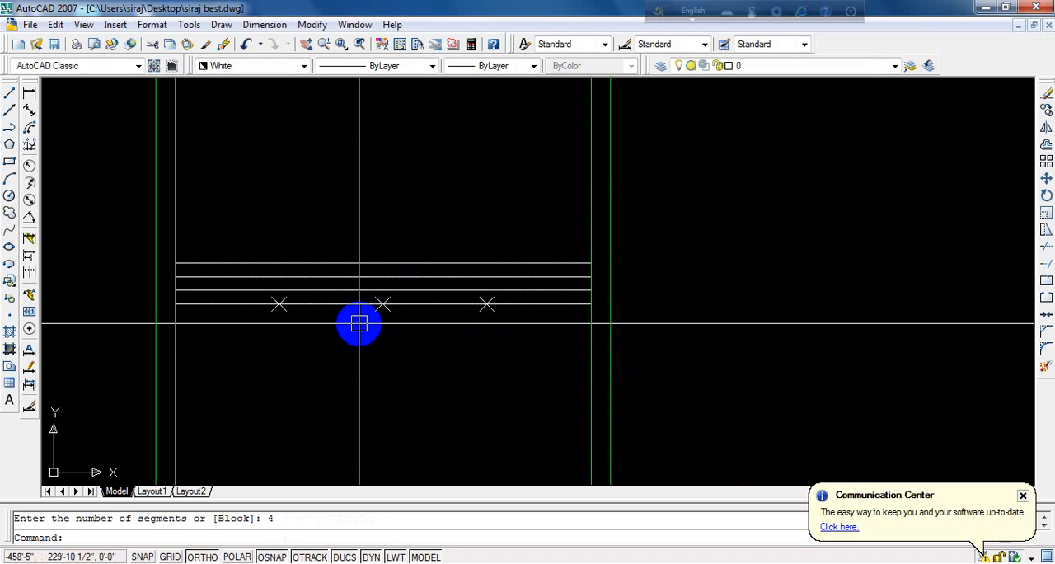
# - Draw a vertical line from the left division point upward past the topmost parallel line
pyautogui.write('l')
pyautogui.press('Return')
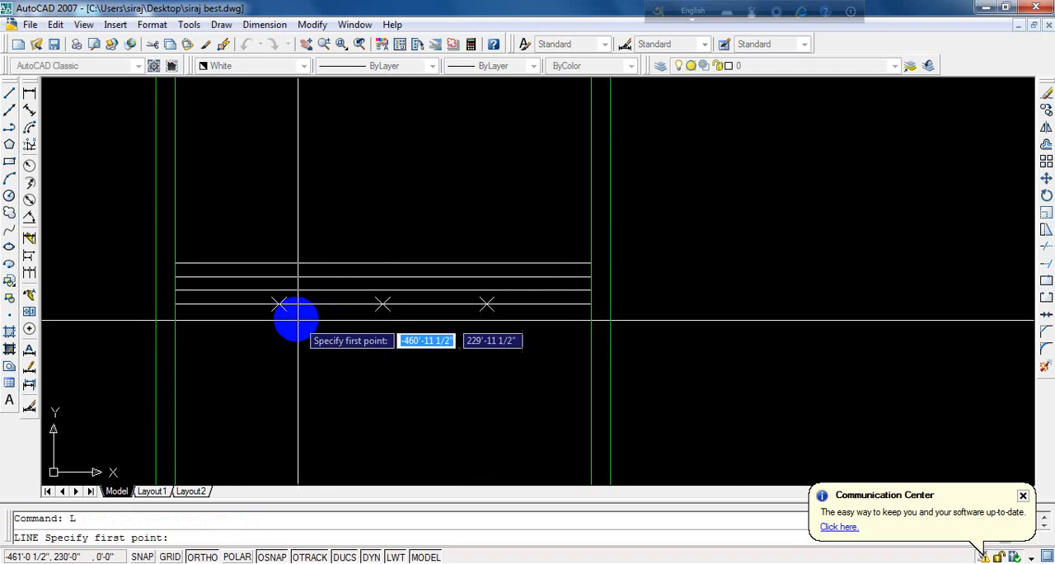
pyautogui.click(278, 305)
pyautogui.click(288, 215)
pyautogui.press('Return')
# - Draw vertical lines from the middle and right division points upward past the topmost parallel line
pyautogui.scroll(4, 424, 306)
pyautogui.press('Return')
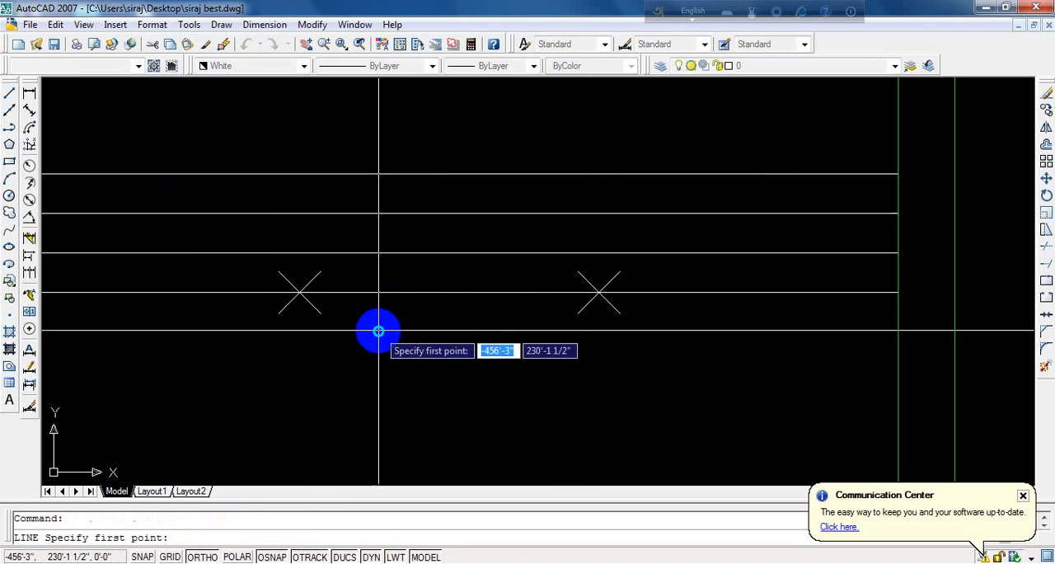
pyautogui.click(300, 291)
pyautogui.click(277, 114)
pyautogui.press('Return')
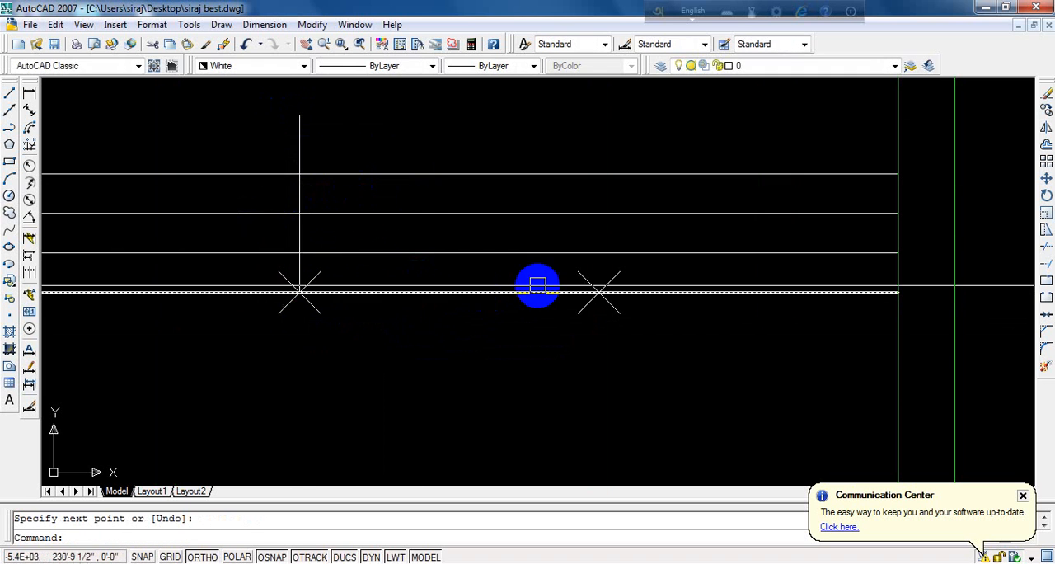
pyautogui.press('Return')
pyautogui.click(588, 290)
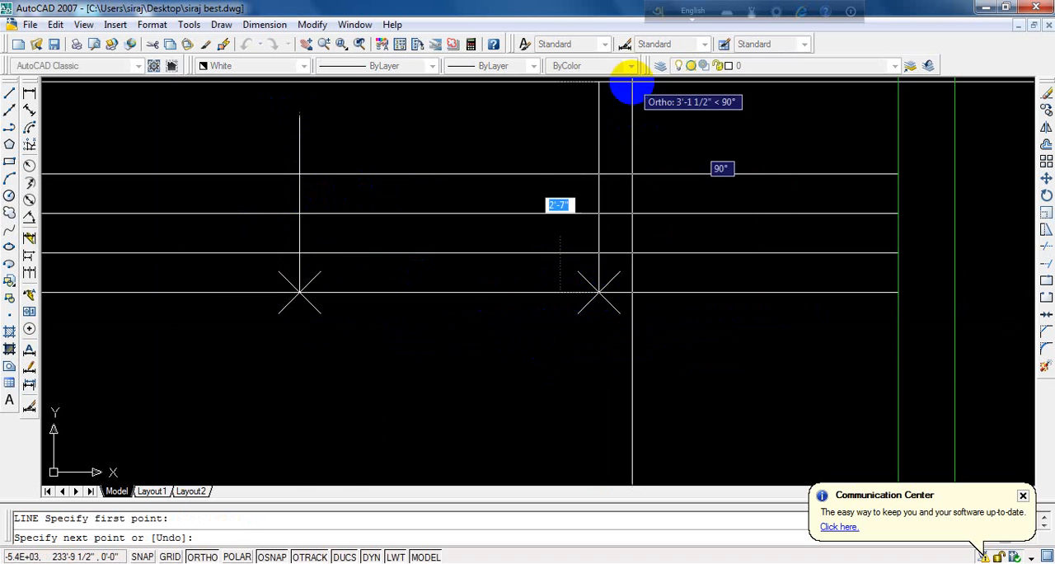
pyautogui.scroll(-4, 594, 187)
pyautogui.click(606, 138)
pyautogui.press('Return')
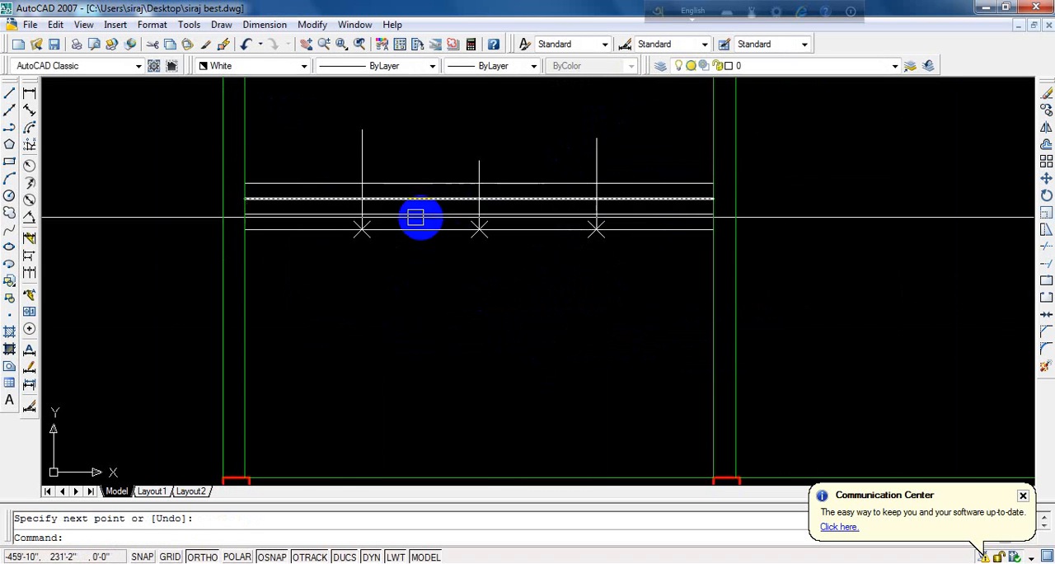
# - Draw a diagonal about 1'-0 1/2" long from the left vertical's intersection with the second-lowest line, up and outward to the next parallel line
pyautogui.scroll(5, 360, 216)
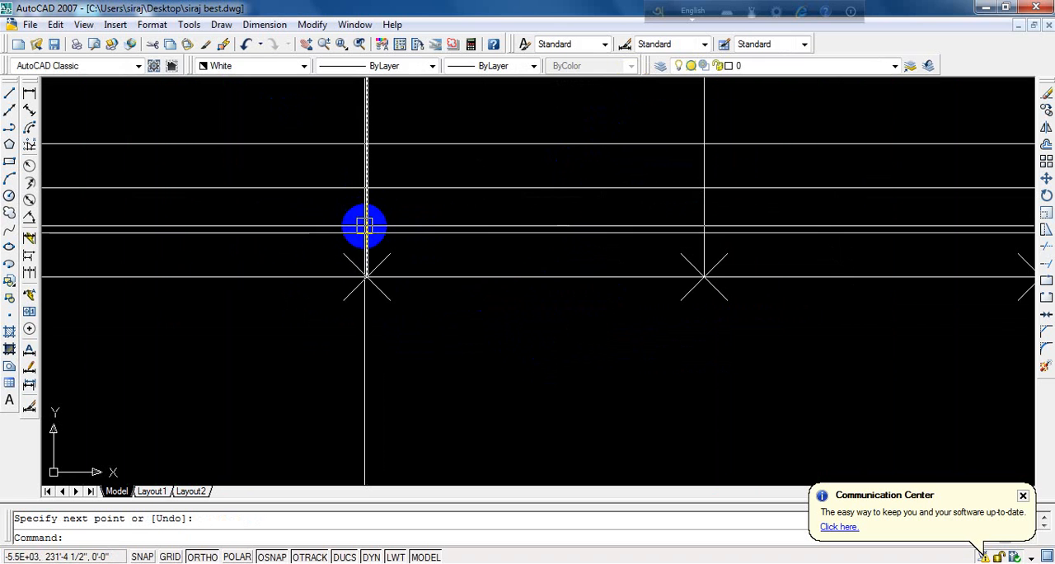
pyautogui.write('L')
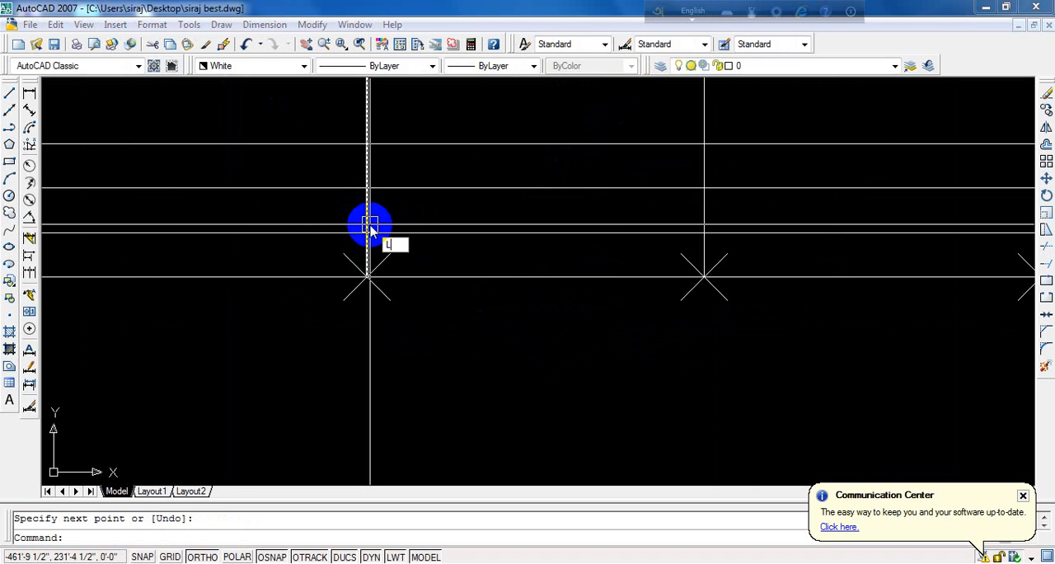
pyautogui.press('Return')
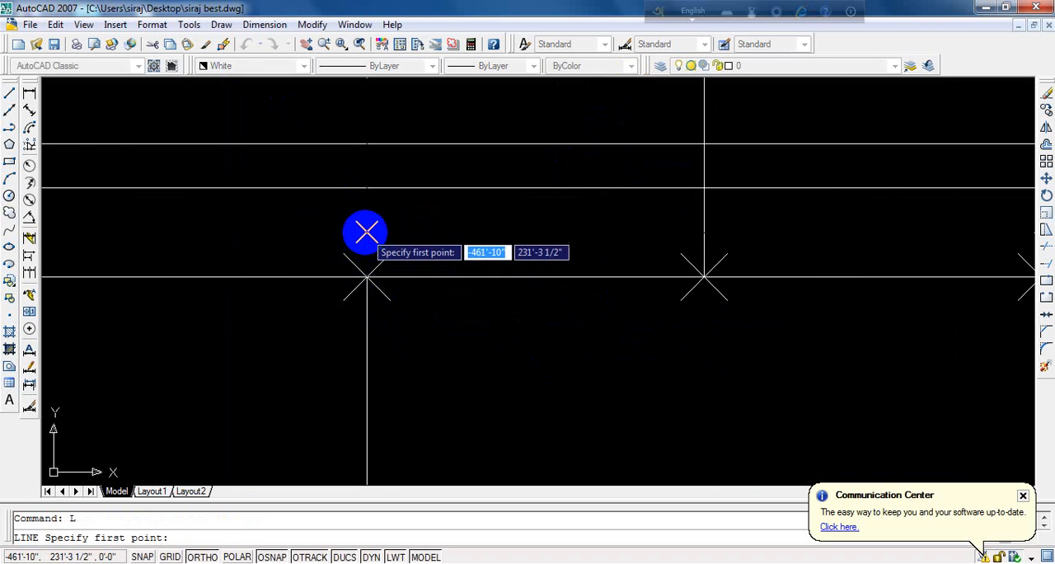
pyautogui.click(366, 233)
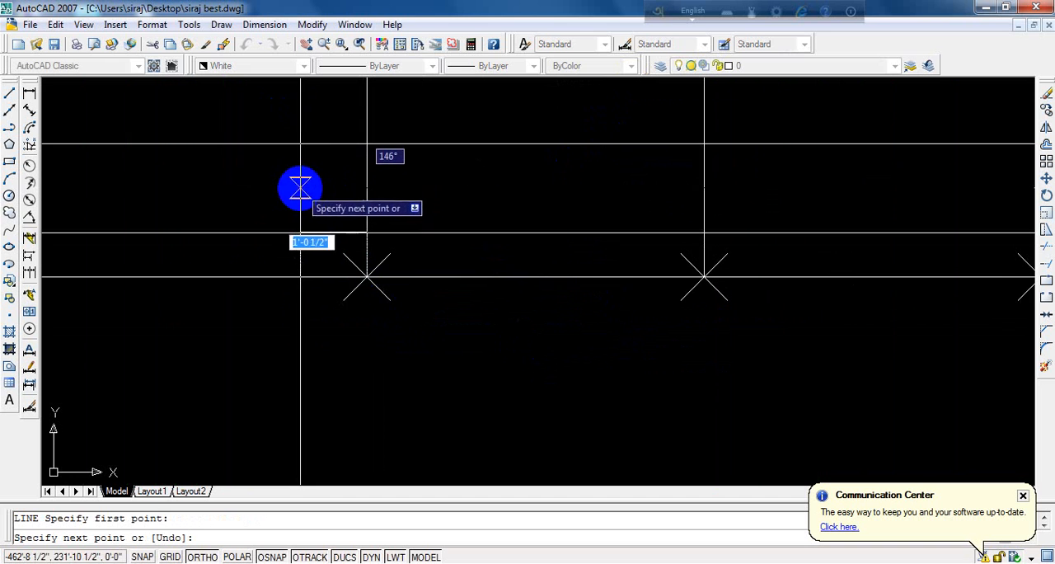
pyautogui.click(306, 188)
pyautogui.press('Return')
pyautogui.scroll(-5, 264, 245)
pyautogui.scroll(2, 306, 241)
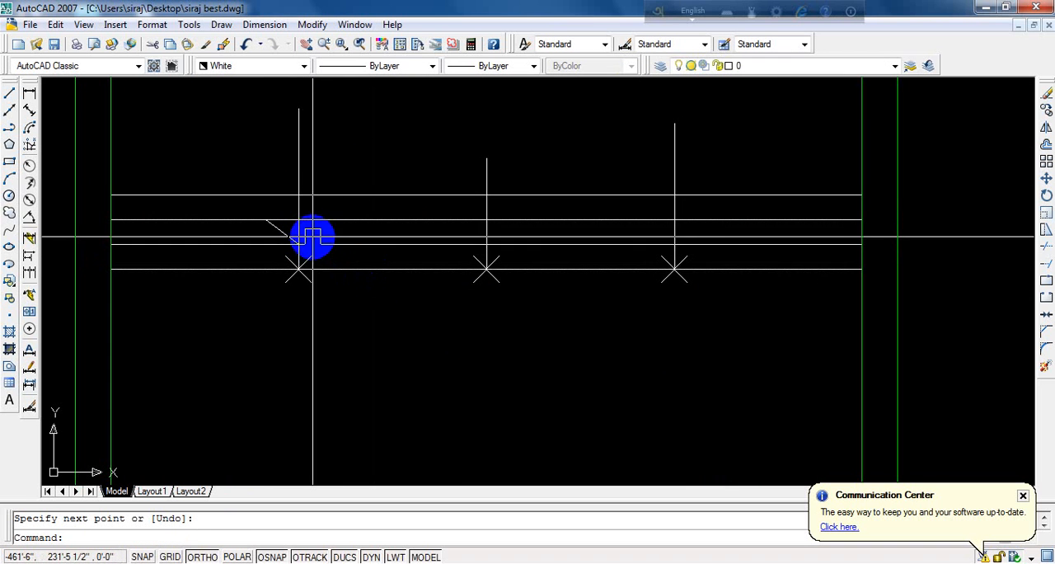
# - Mirror the short diagonal line about the middle vertical line, keeping the original
pyautogui.scroll(5, 288, 236)
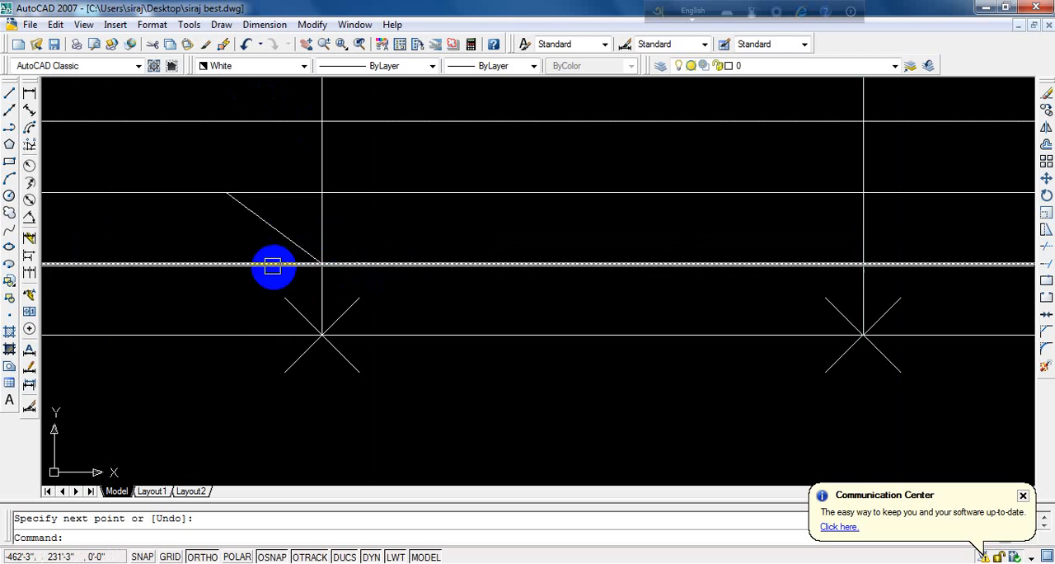
pyautogui.click(266, 223)
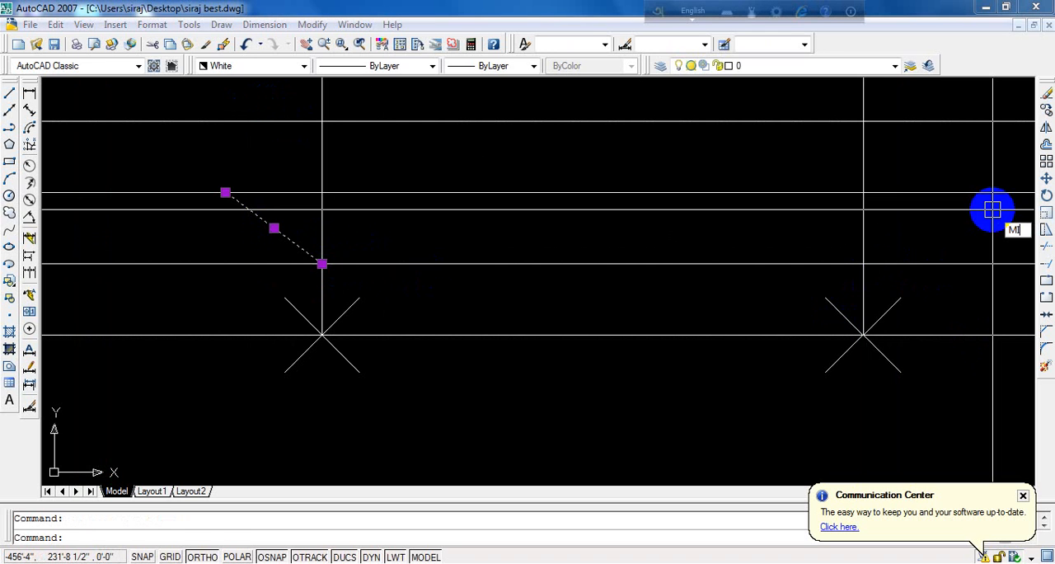
pyautogui.press('Return')
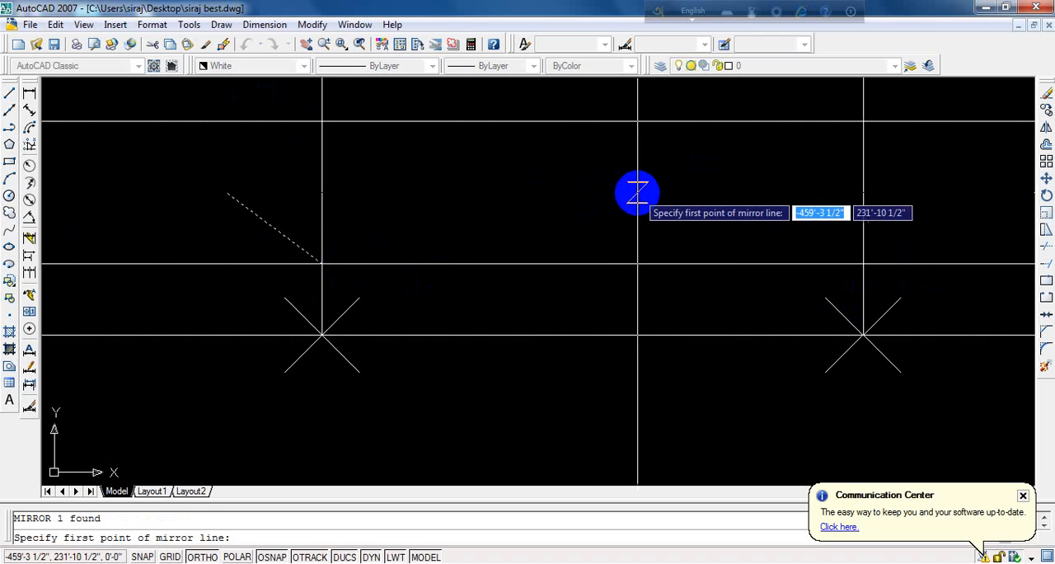
pyautogui.scroll(-4, 566, 206)
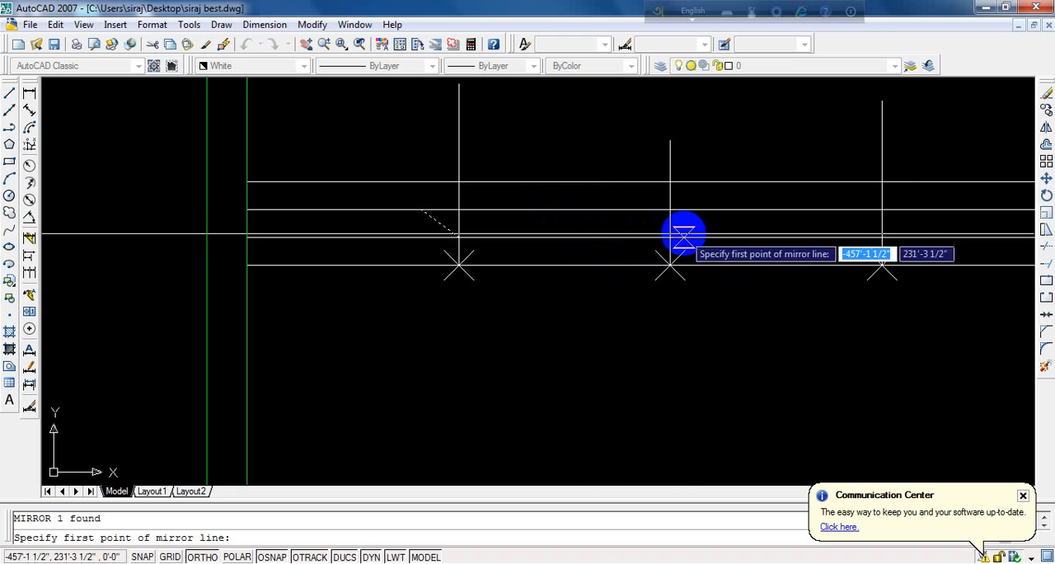
pyautogui.scroll(4, 670, 204)
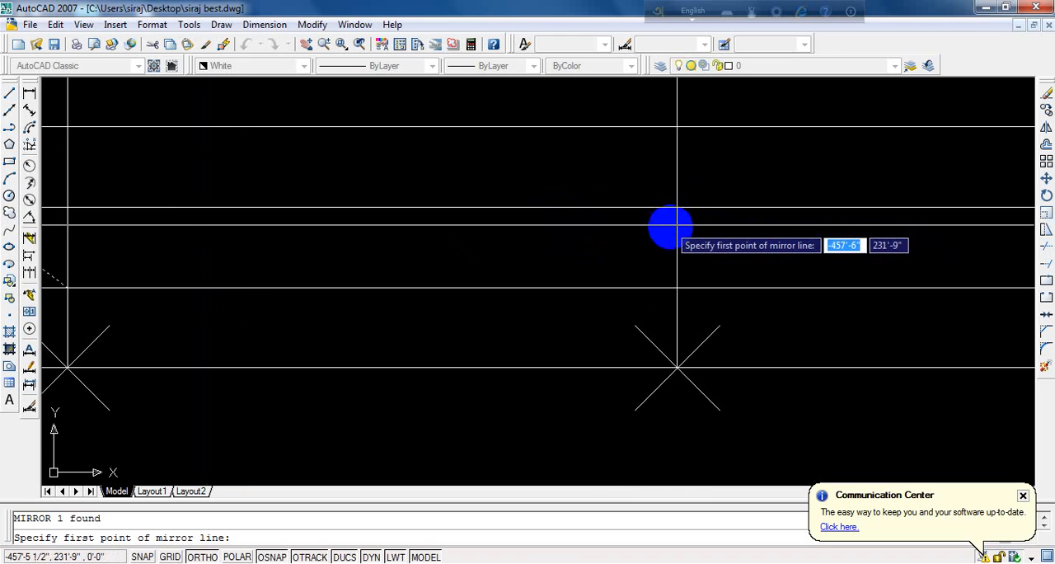
pyautogui.click(672, 209)
pyautogui.click(674, 160)
pyautogui.press('Return')
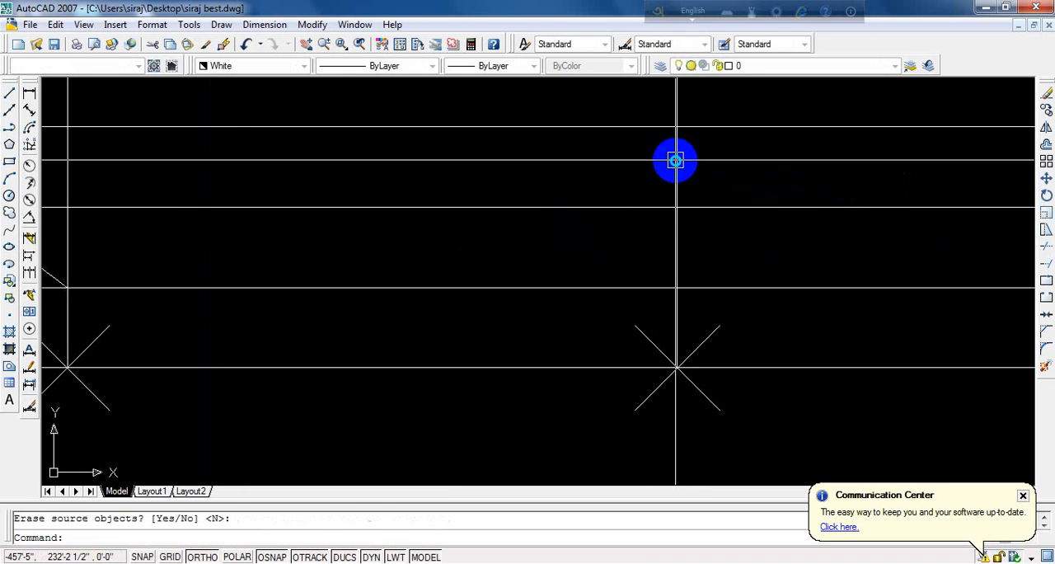
pyautogui.scroll(-4, 521, 198)
pyautogui.scroll(5, 903, 212)
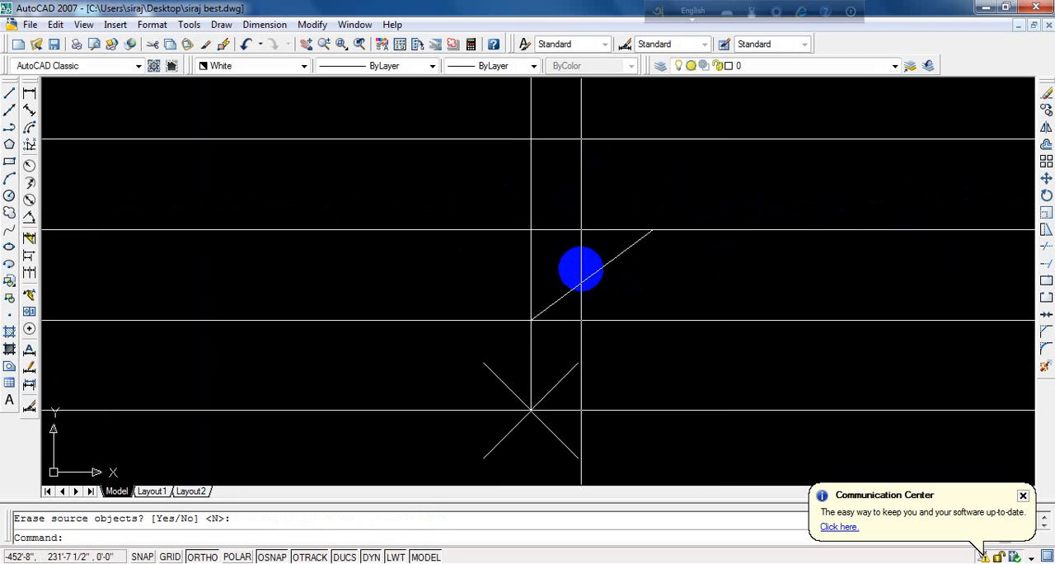
pyautogui.scroll(-4, 647, 243)
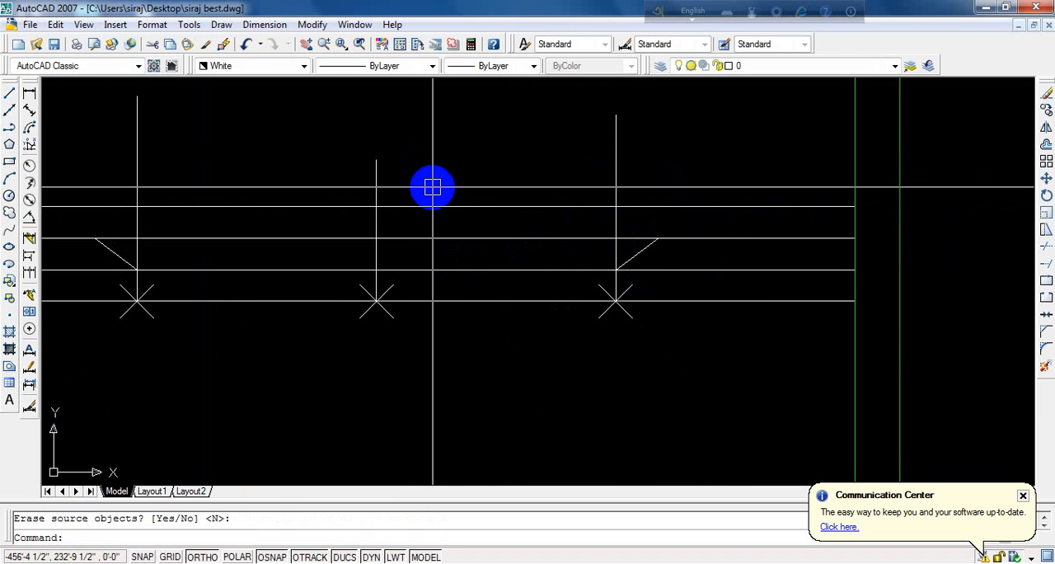
# - Offset the left and right vertical lines 15" inward, toward the middle vertical line
pyautogui.write('O')
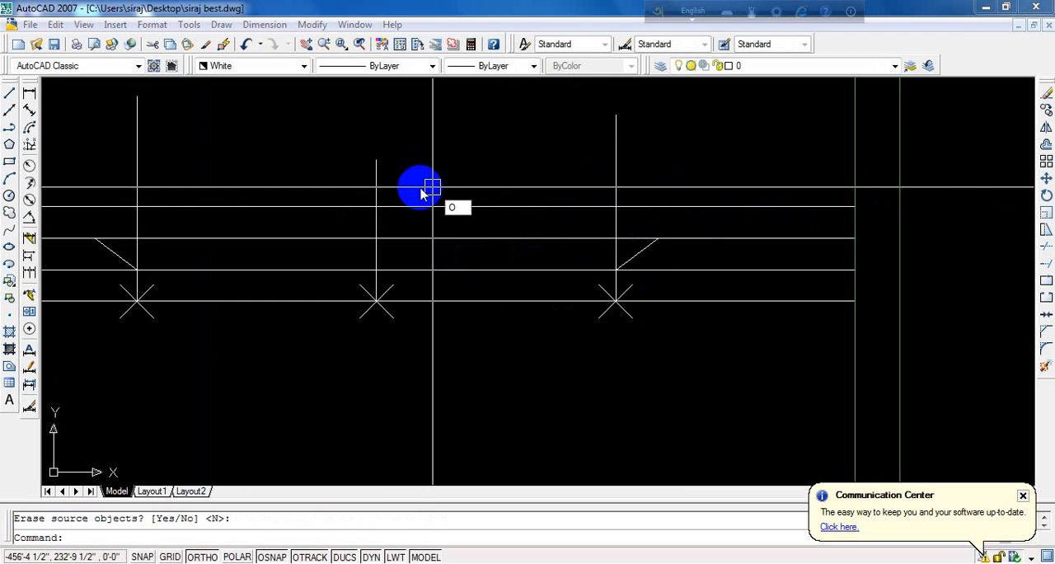
pyautogui.press('Return')
pyautogui.write('1')
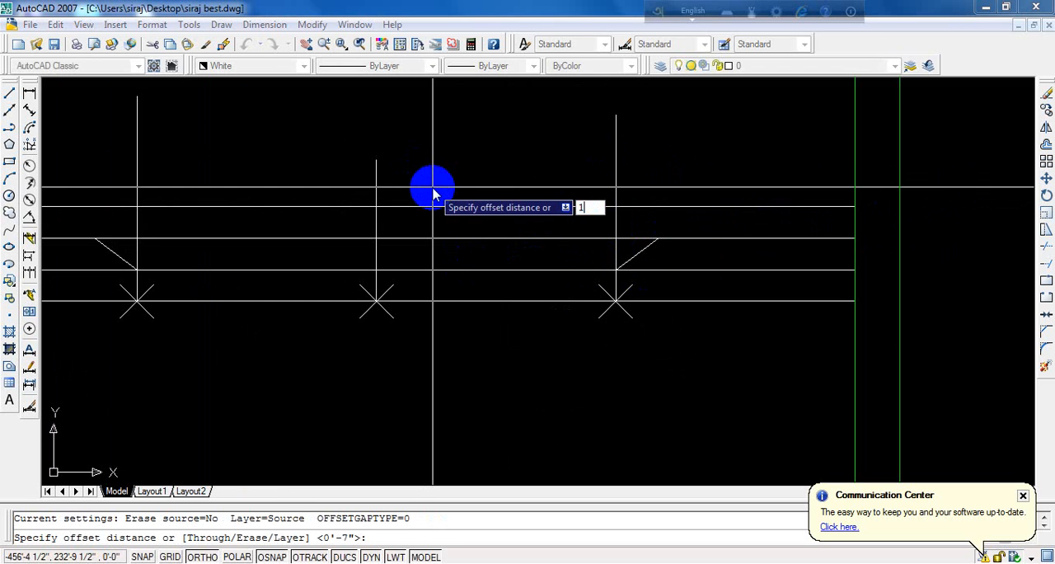
pyautogui.write('5')
pyautogui.press('Return')
pyautogui.scroll(-3, 433, 189)
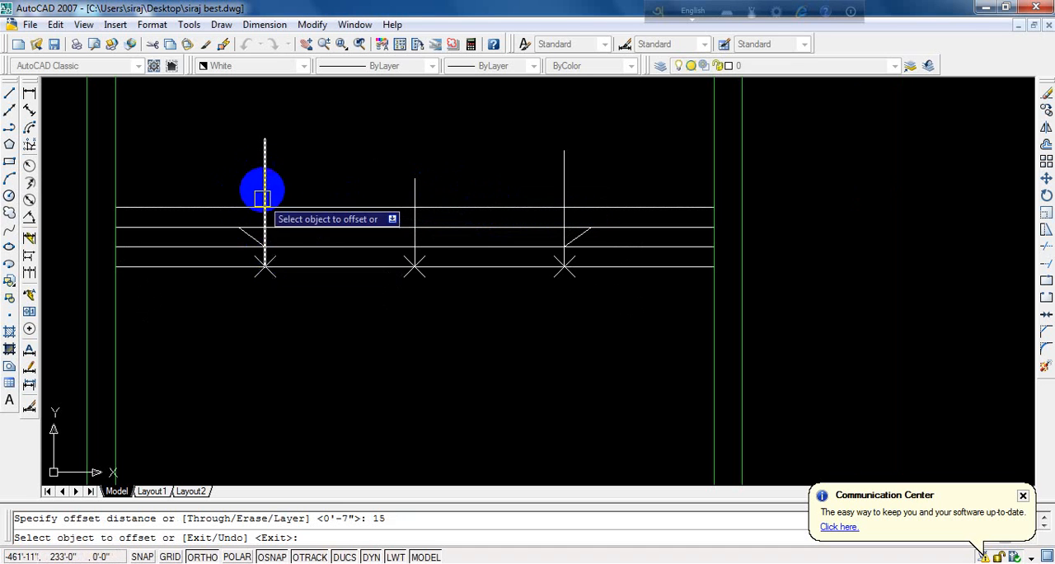
pyautogui.click(265, 171)
pyautogui.click(326, 182)
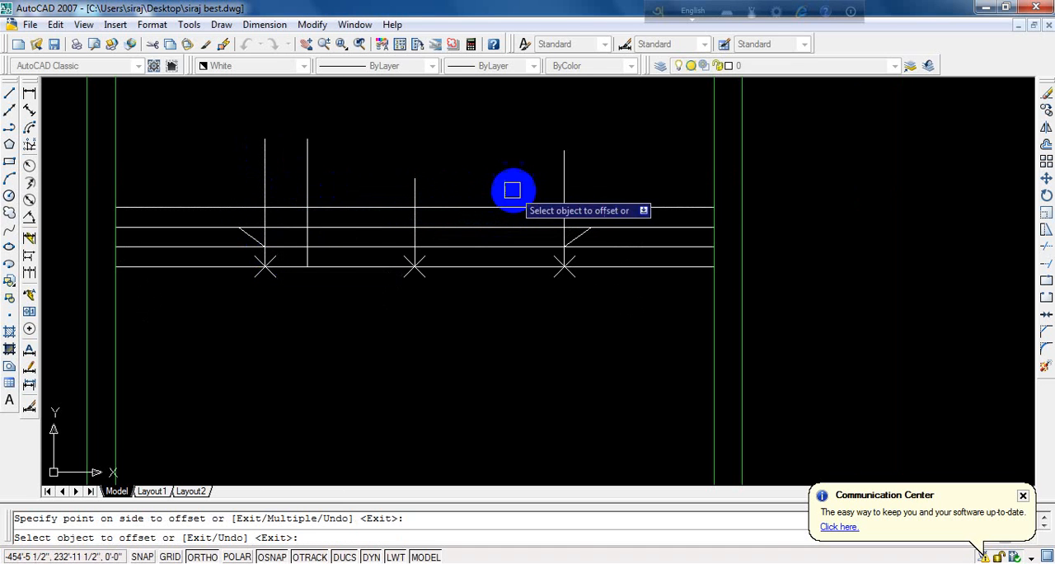
pyautogui.click(568, 182)
pyautogui.click(495, 198)
pyautogui.press('Return')
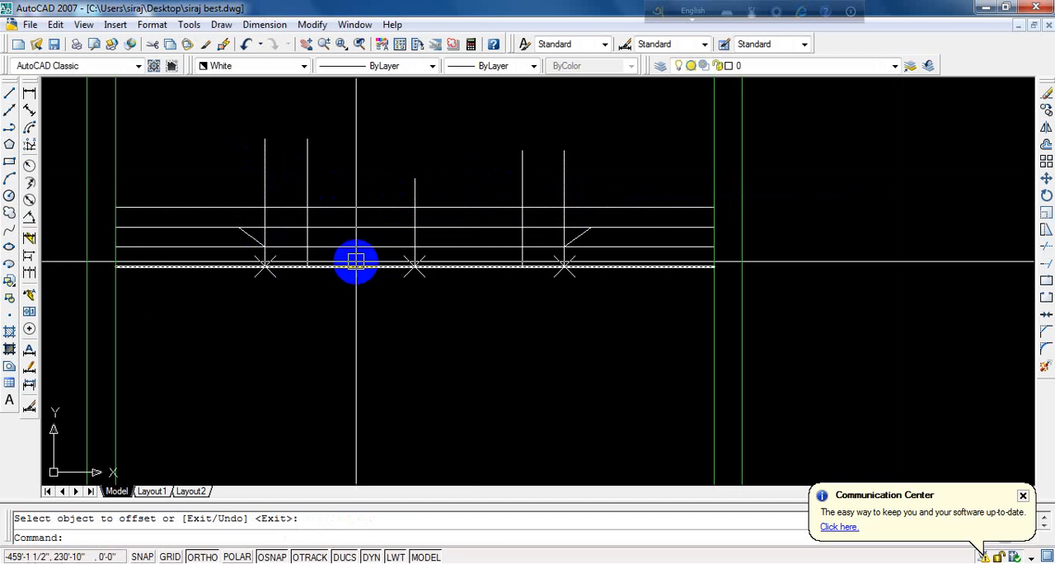
# - Trim the second-lowest line outside the outer verticals and the line above it between each diagonal and its adjacent vertical
pyautogui.scroll(3, 292, 286)
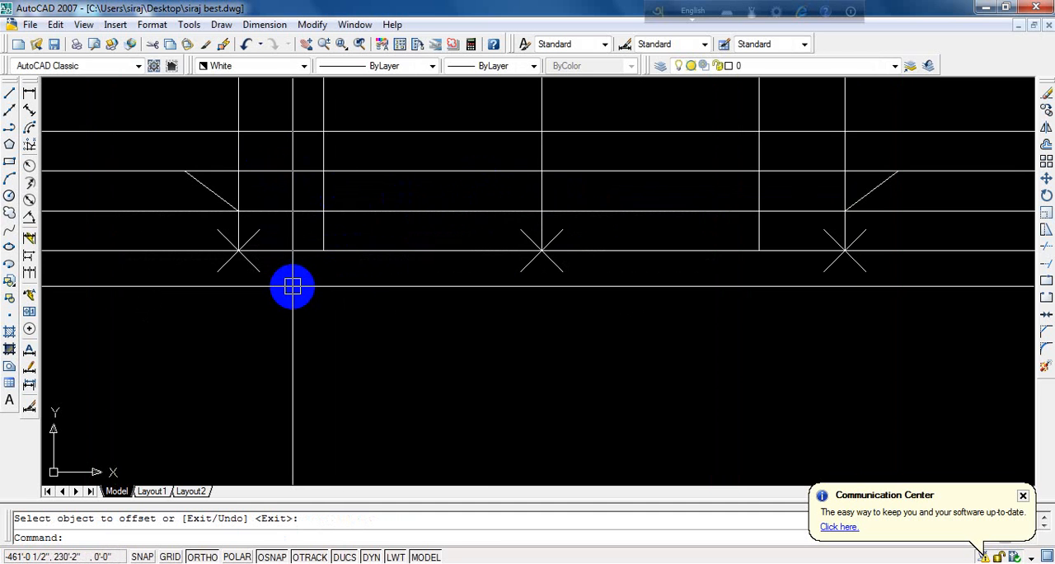
pyautogui.write('TYR')
pyautogui.press('Escape')
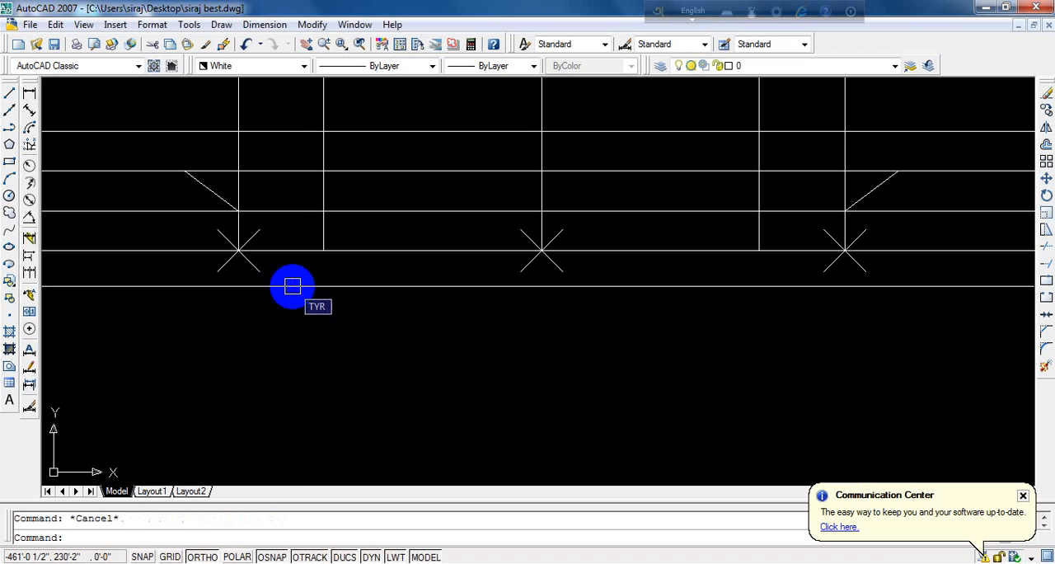
pyautogui.write('TR')
pyautogui.press('Return')
pyautogui.press('Return')
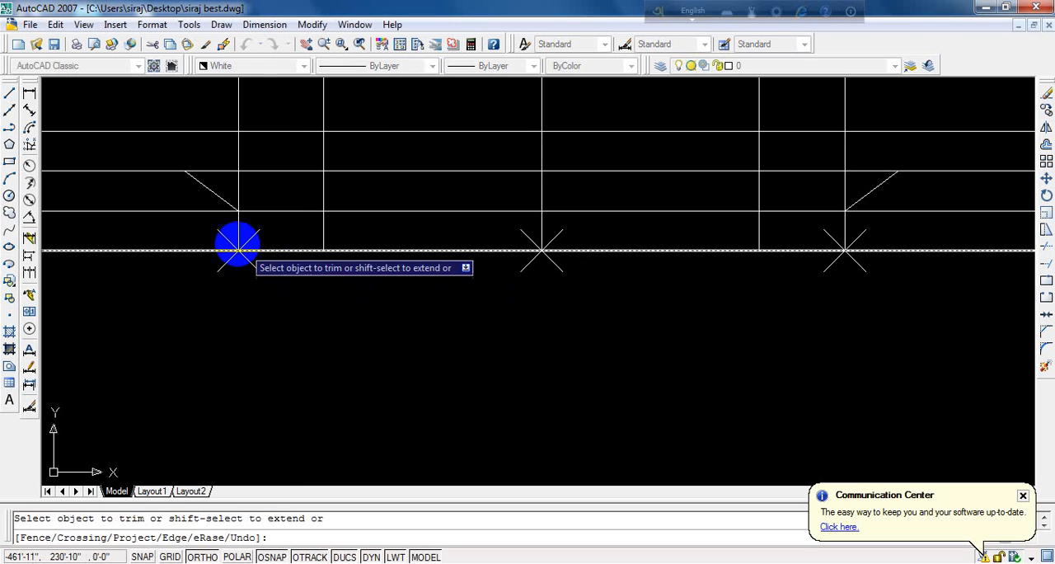
pyautogui.scroll(-4, 185, 210)
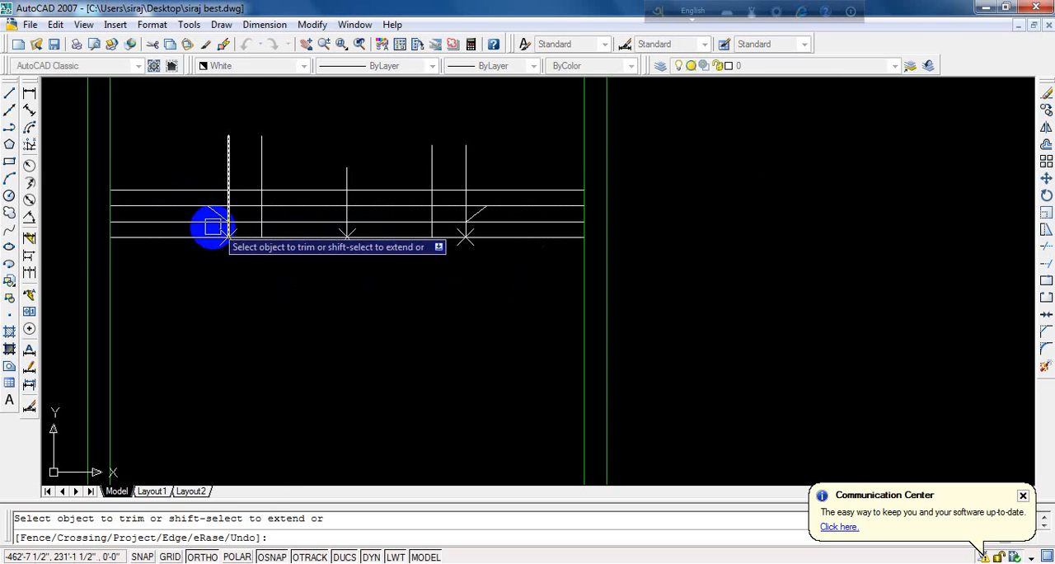
pyautogui.scroll(3, 189, 217)
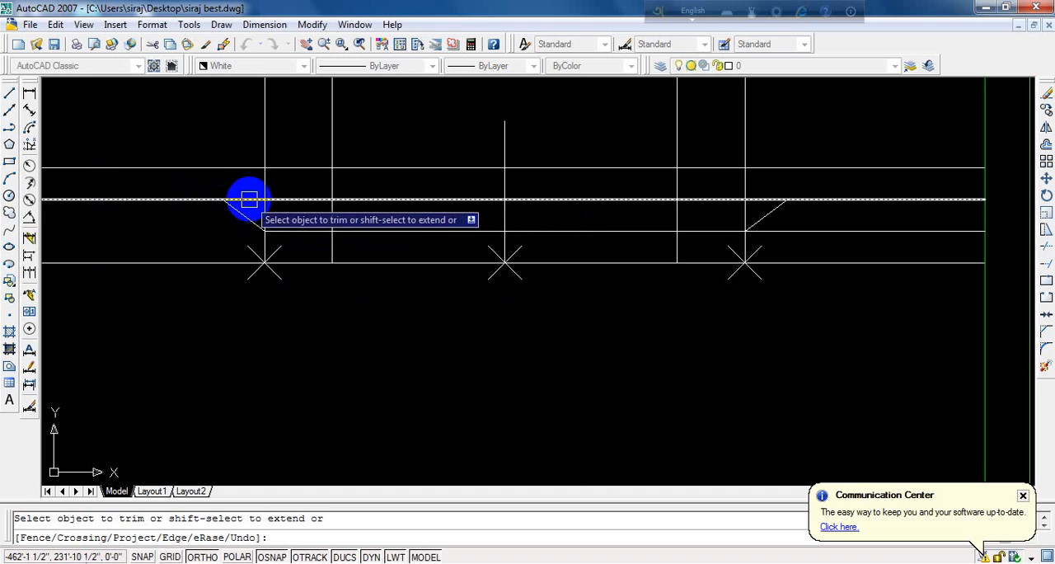
pyautogui.click(248, 200)
pyautogui.click(672, 213)
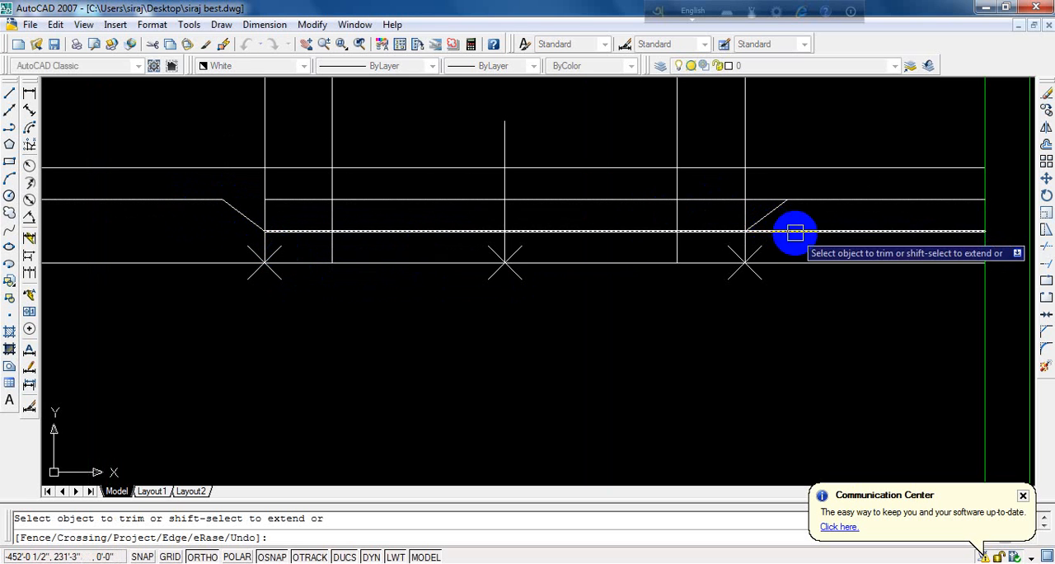
pyautogui.click(784, 230)
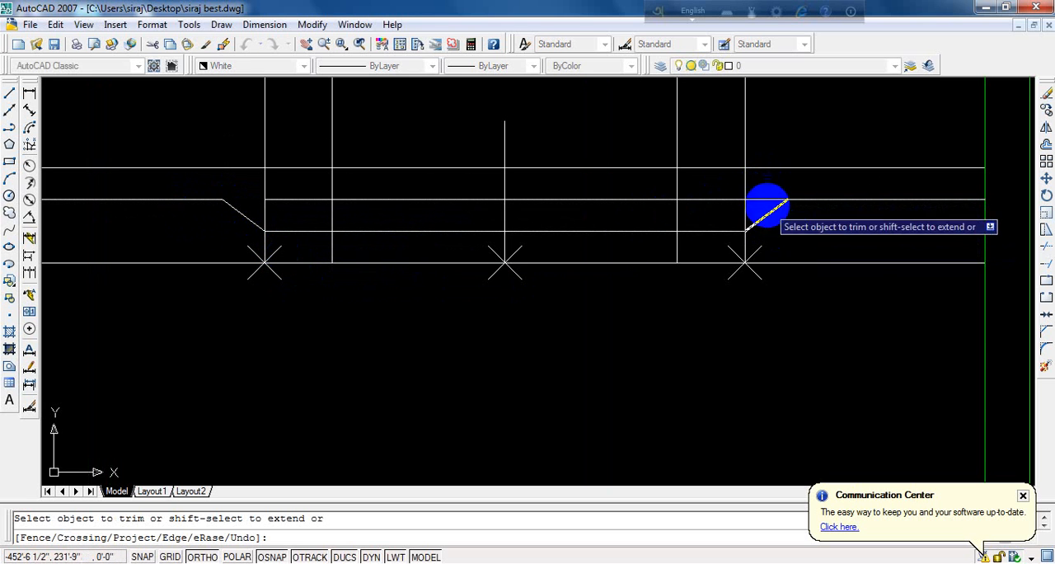
pyautogui.click(756, 200)
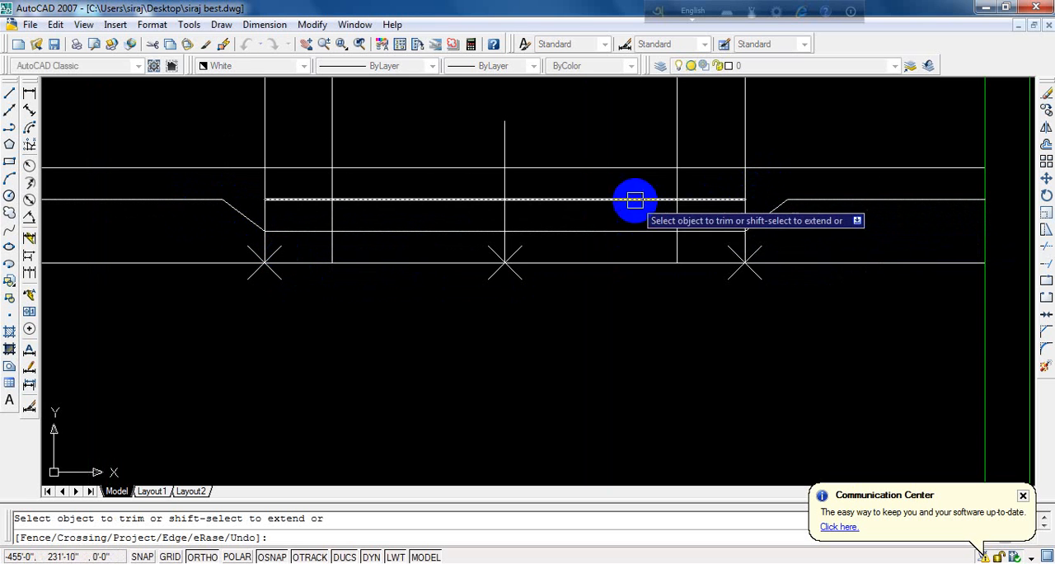
# - Trim away the topmost horizontal line between the two inner offset verticals
pyautogui.click(608, 122)
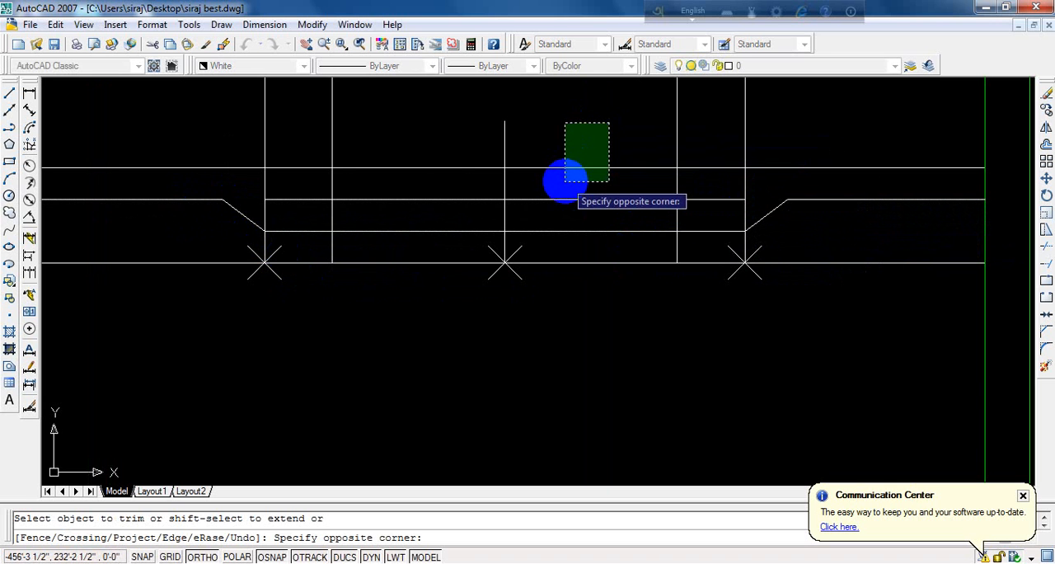
pyautogui.click(561, 180)
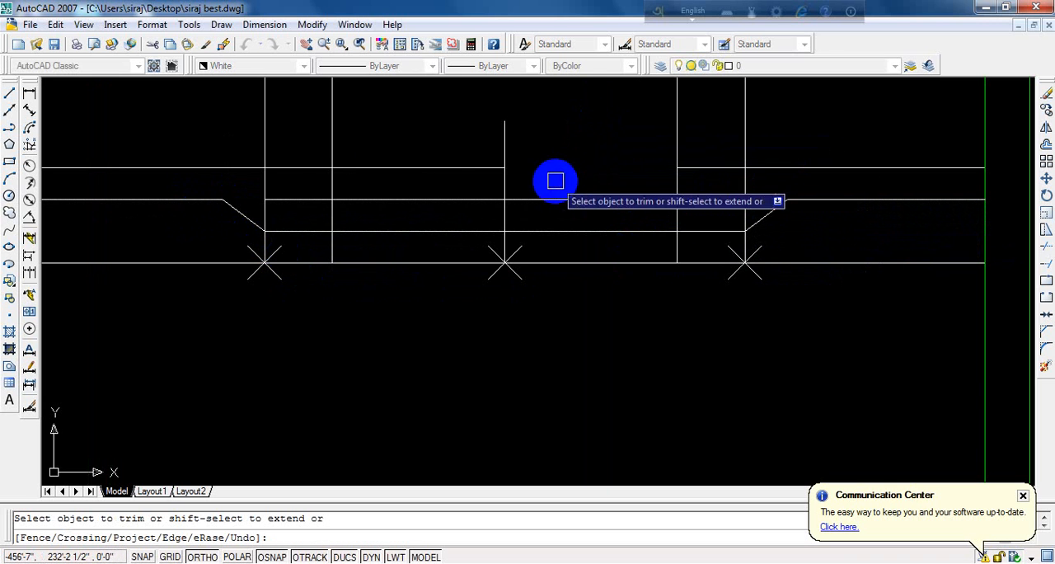
pyautogui.click(425, 122)
pyautogui.click(369, 177)
pyautogui.scroll(-3, 359, 222)
pyautogui.scroll(1, 354, 239)
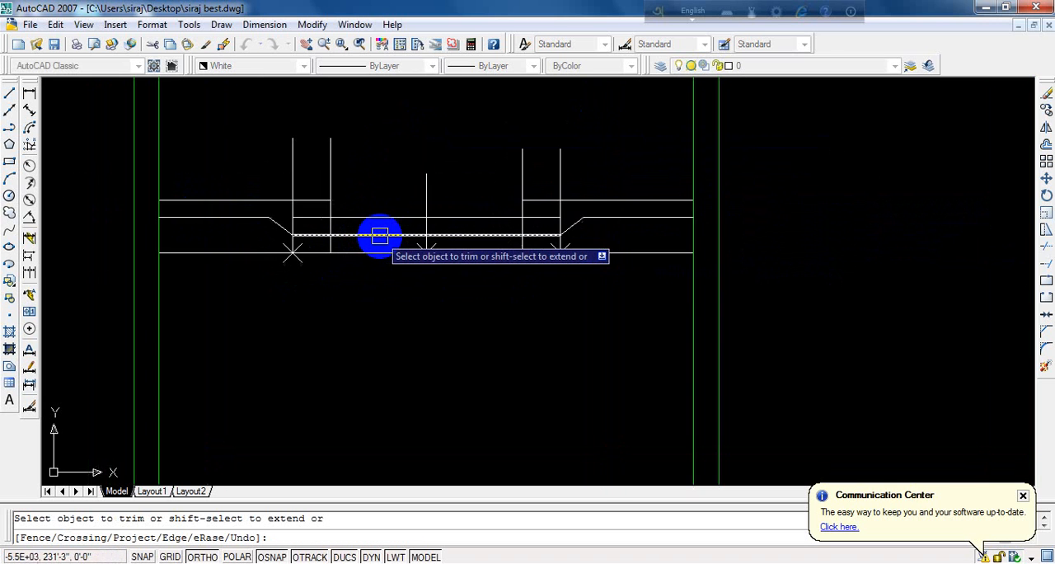
pyautogui.click(383, 235)
pyautogui.press('Return')
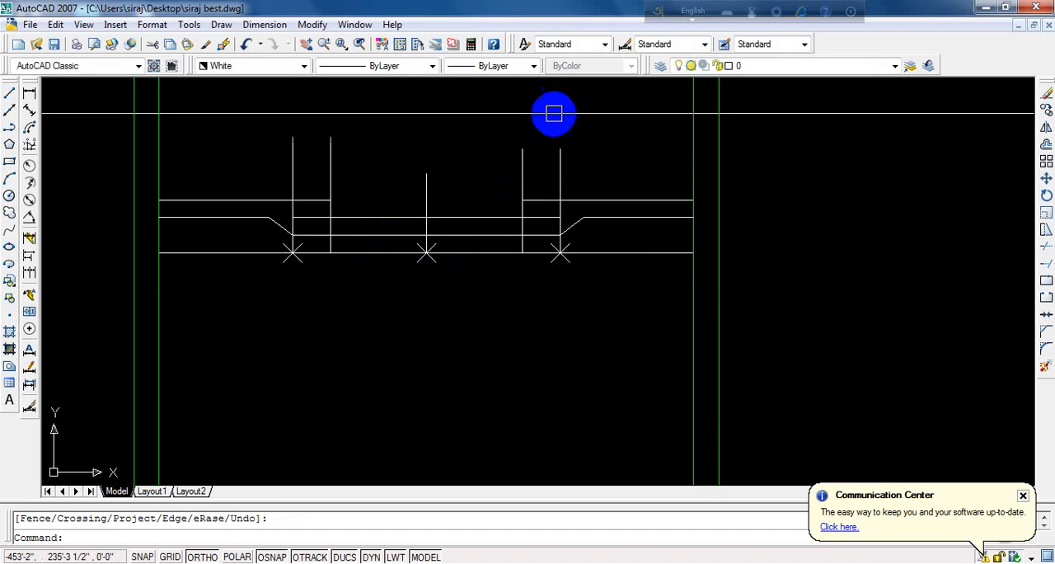
# - Erase the four outer and inner vertical lines, the middle vertical and the leftover horizontal segment crossing it
pyautogui.click(587, 126)
pyautogui.click(219, 165)
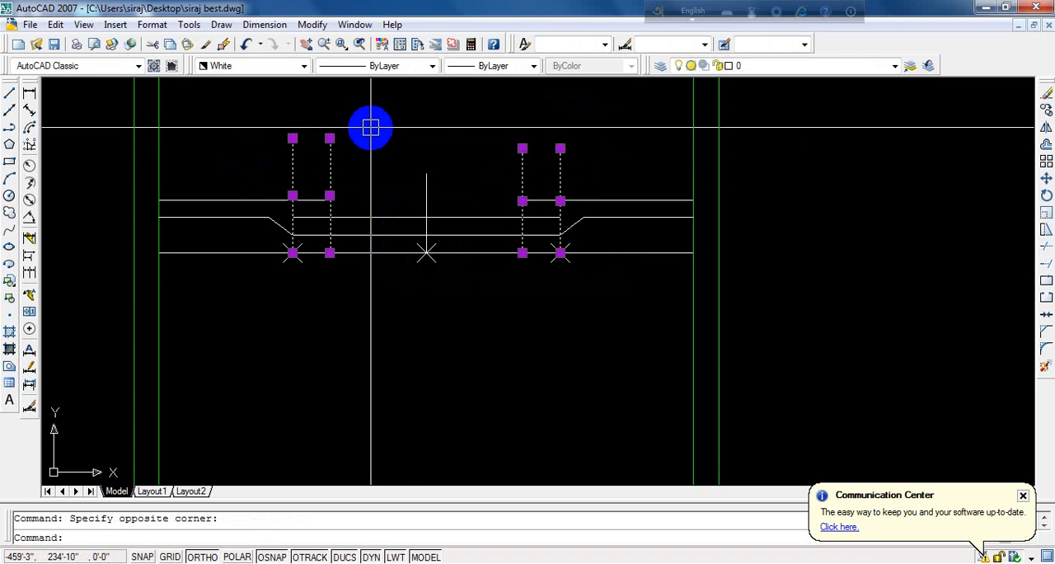
pyautogui.press('Delete')
pyautogui.scroll(3, 403, 198)
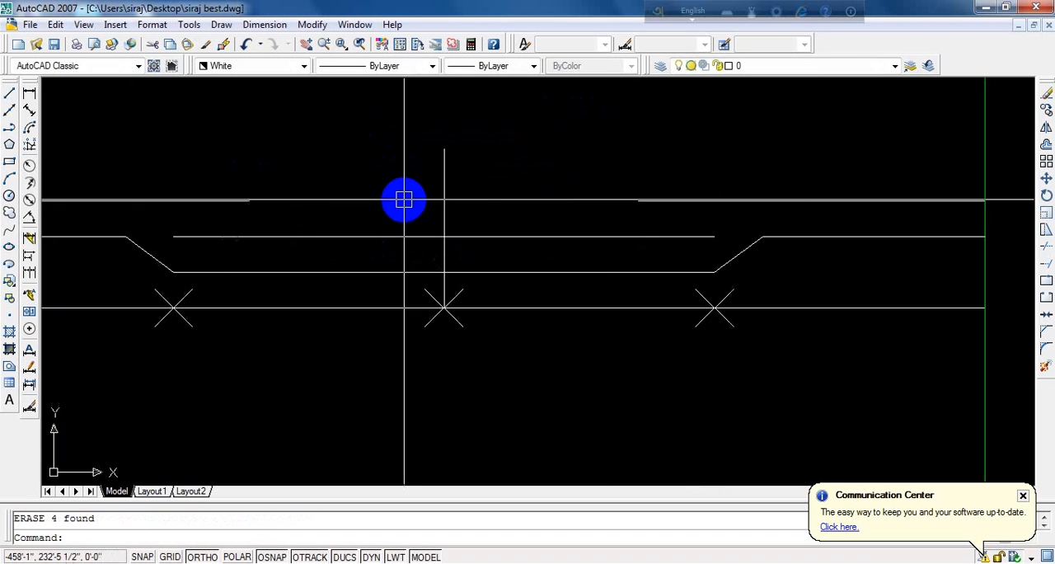
pyautogui.click(491, 183)
pyautogui.click(426, 238)
pyautogui.press('Delete')
pyautogui.scroll(-4, 418, 232)
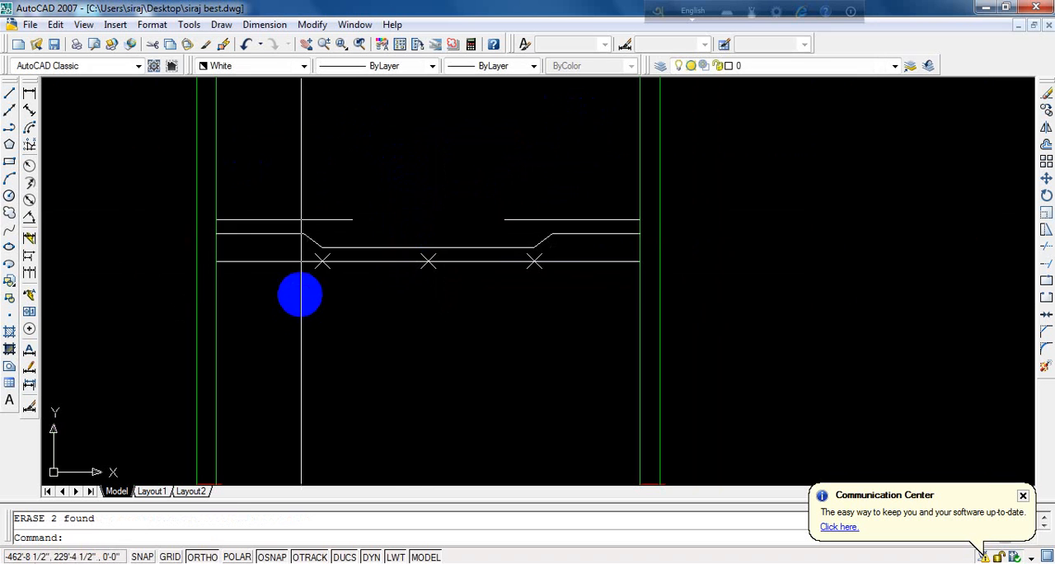
pyautogui.click(301, 294)
pyautogui.click(578, 231)
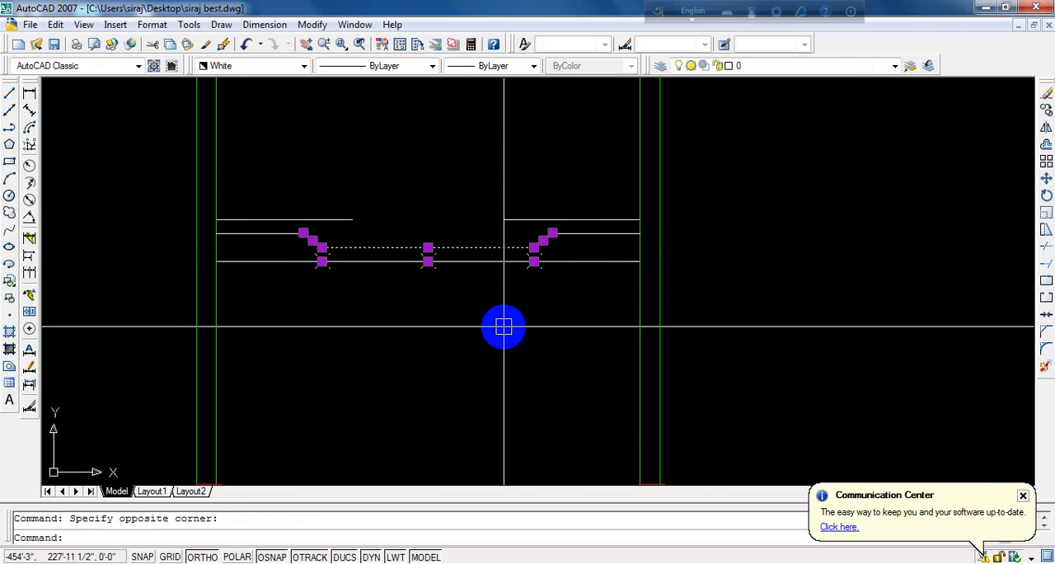
pyautogui.press('Escape')
# - Erase the three X-shaped division points on the lowest horizontal line
pyautogui.scroll(3, 320, 267)
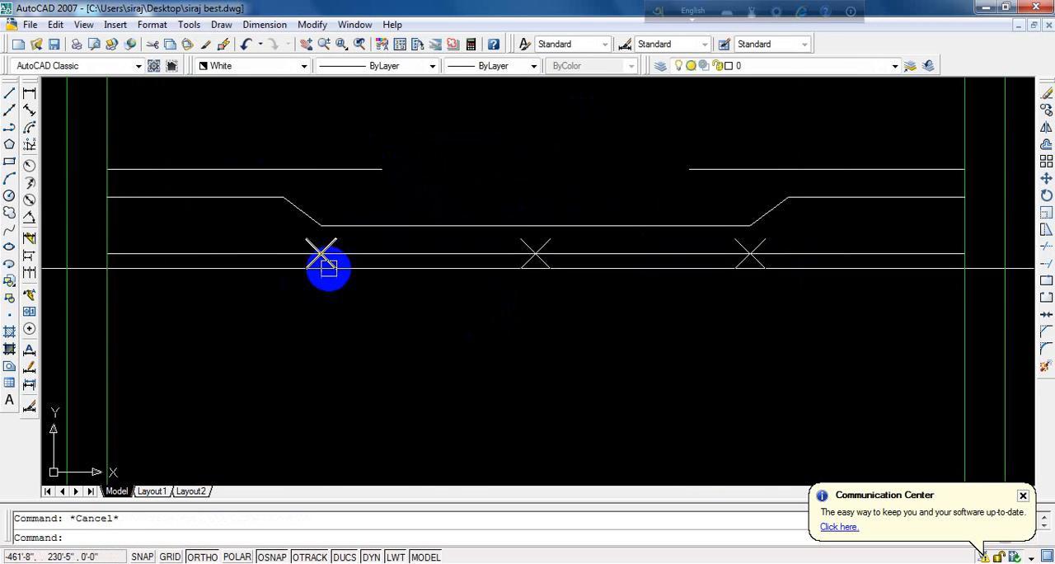
pyautogui.press('Delete')
pyautogui.click(550, 264)
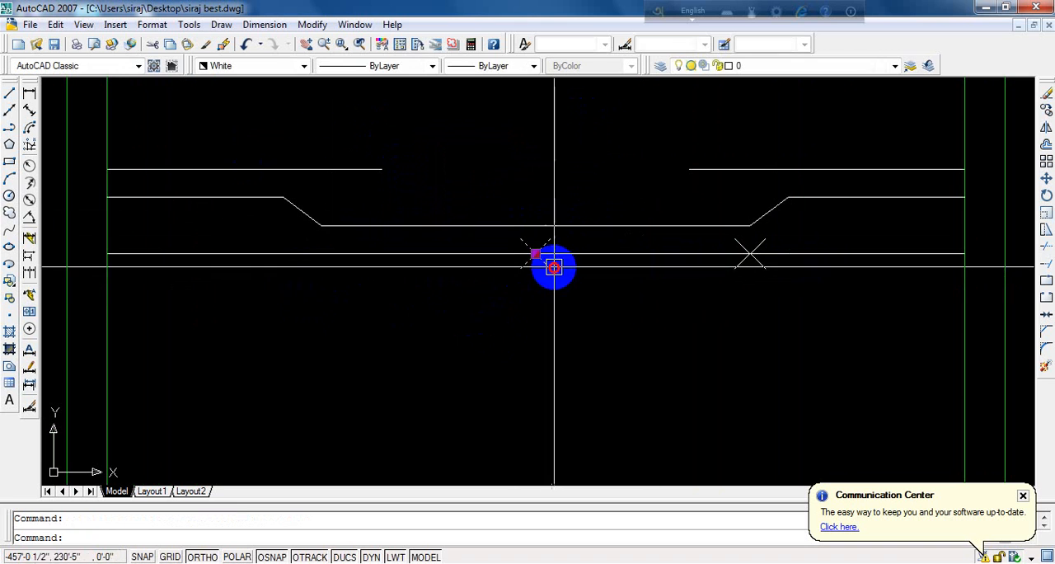
pyautogui.press('Delete')
pyautogui.click(739, 266)
pyautogui.press('Delete')
pyautogui.scroll(-4, 445, 286)
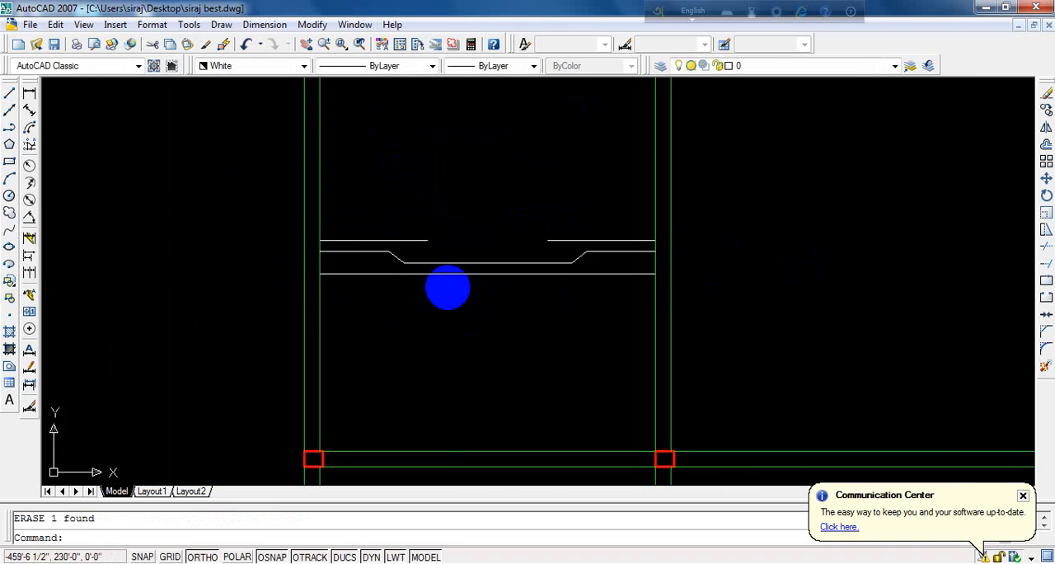
# - Offset the two short topmost horizontal lines 7" upward and save the drawing
pyautogui.scroll(3, 421, 205)
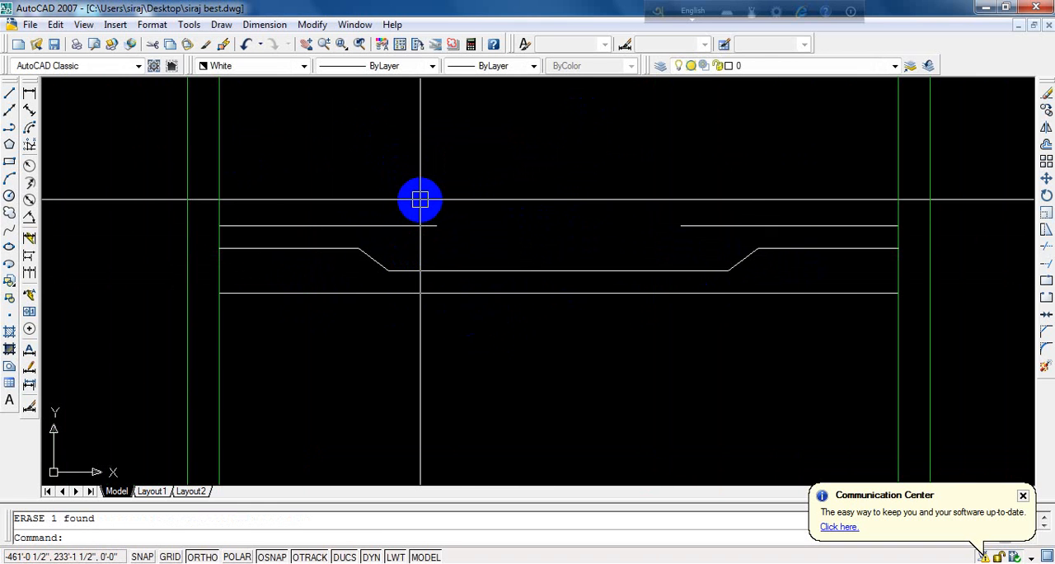
pyautogui.write('o')
pyautogui.press('Return')
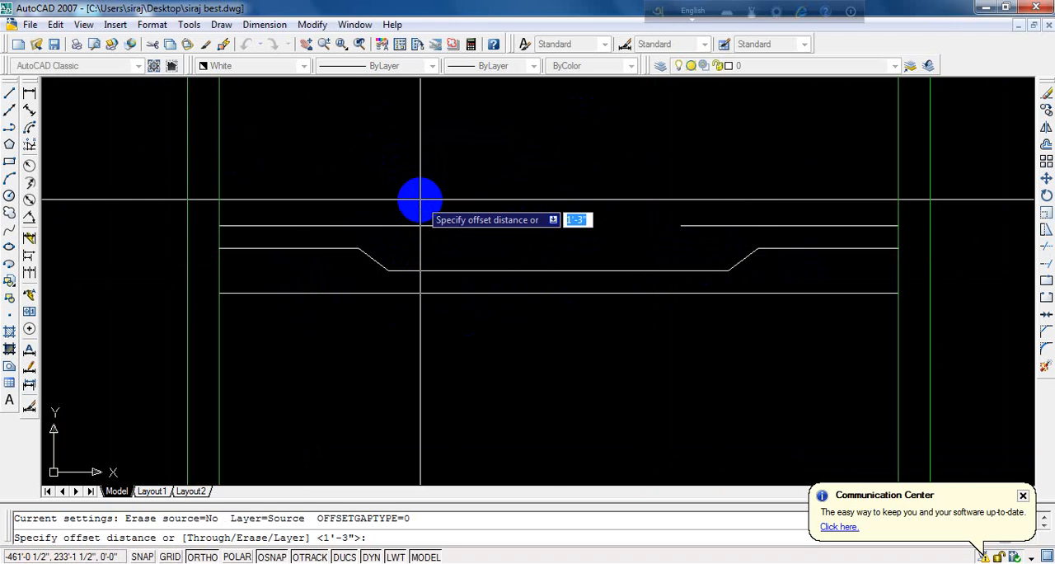
pyautogui.write('7')
pyautogui.press('Return')
pyautogui.click(389, 233)
pyautogui.click(404, 181)
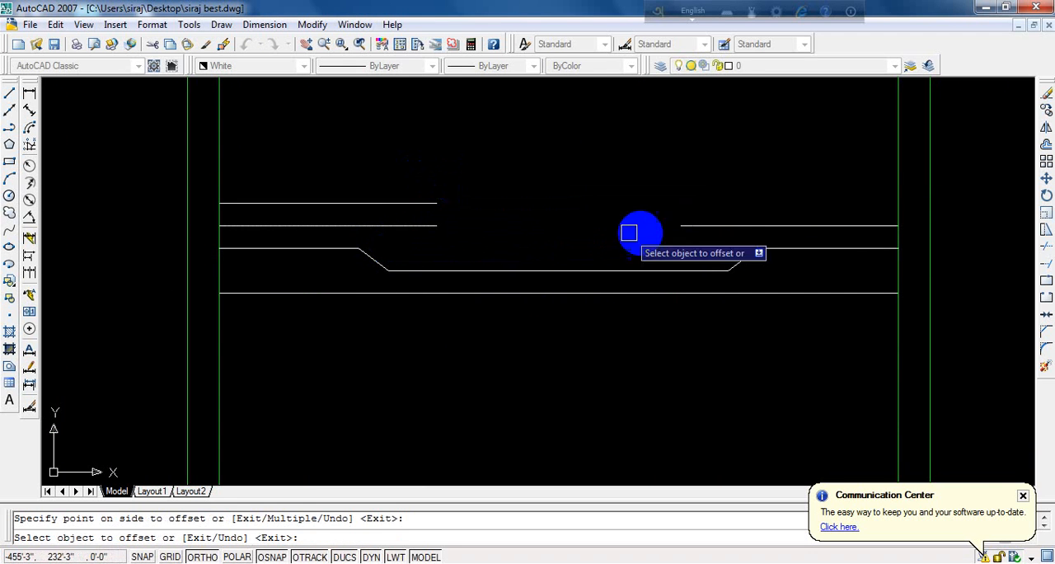
pyautogui.click(782, 229)
pyautogui.click(754, 132)
pyautogui.press('Return')
pyautogui.scroll(-4, 535, 222)
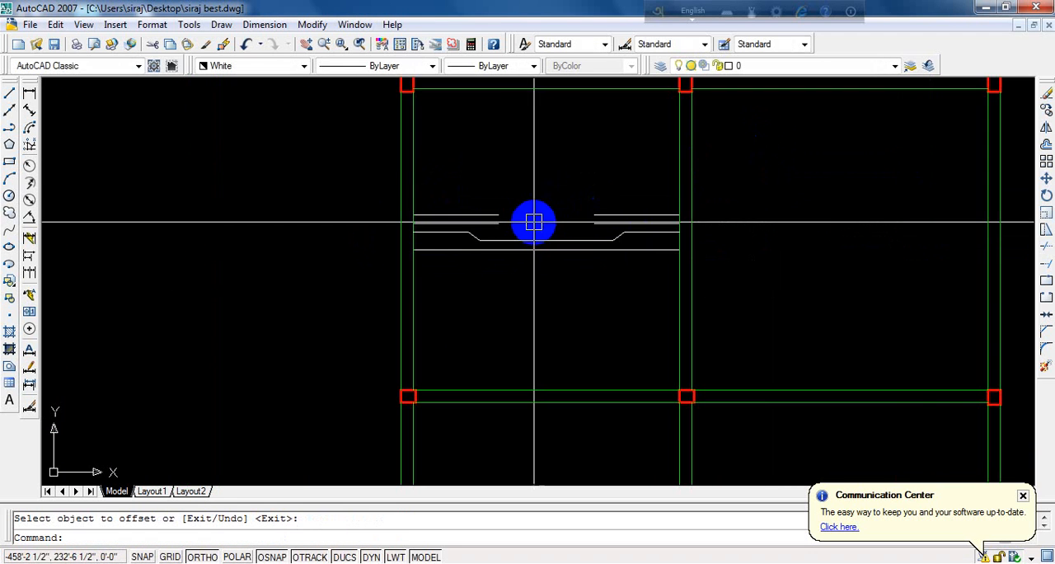
pyautogui.click(55, 44)
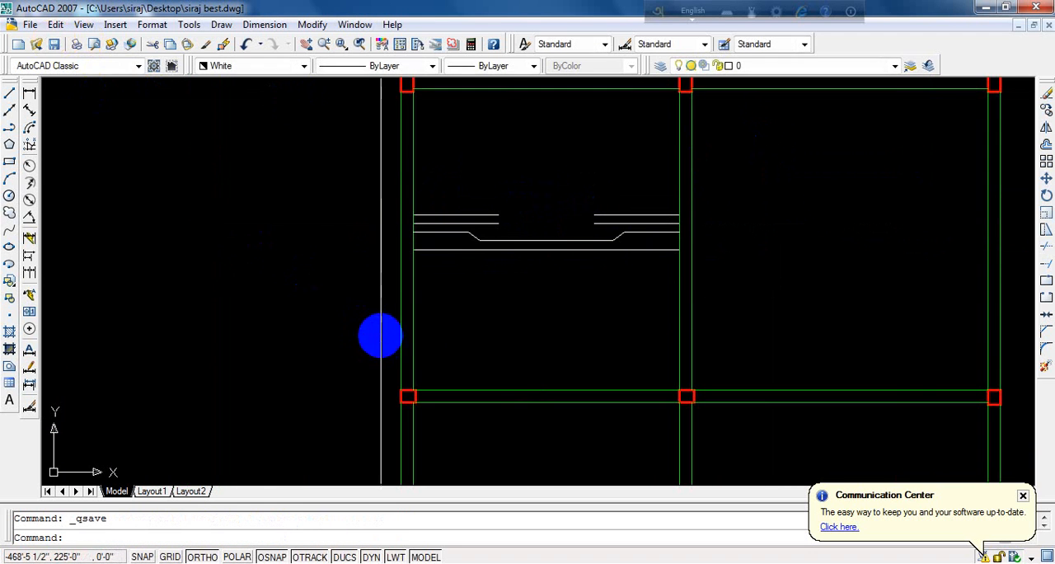
# - Examine the finished line detail and where its lines meet the room's side walls
pyautogui.scroll(2, 551, 216)
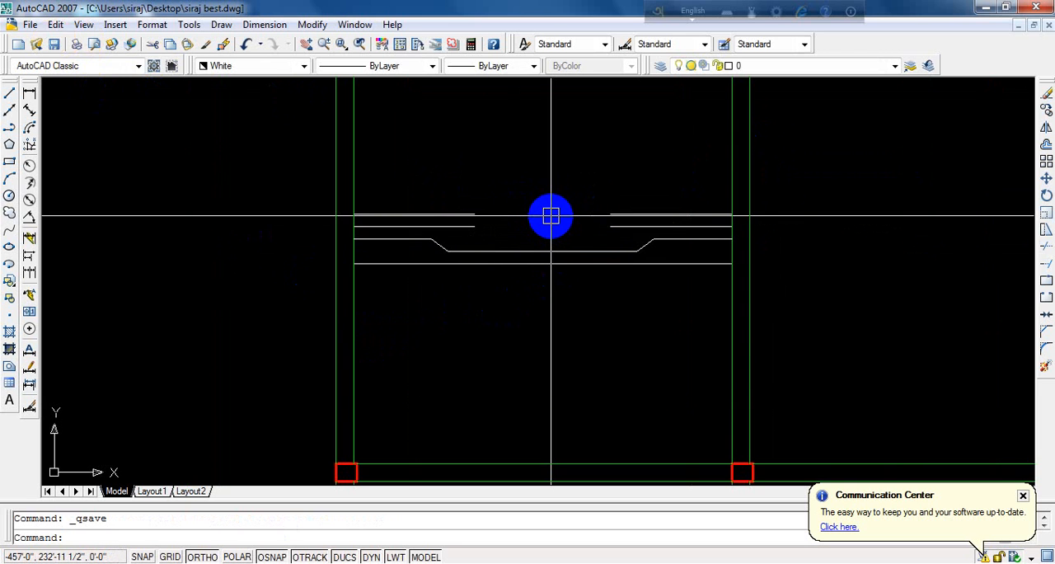
pyautogui.scroll(-4, 344, 272)
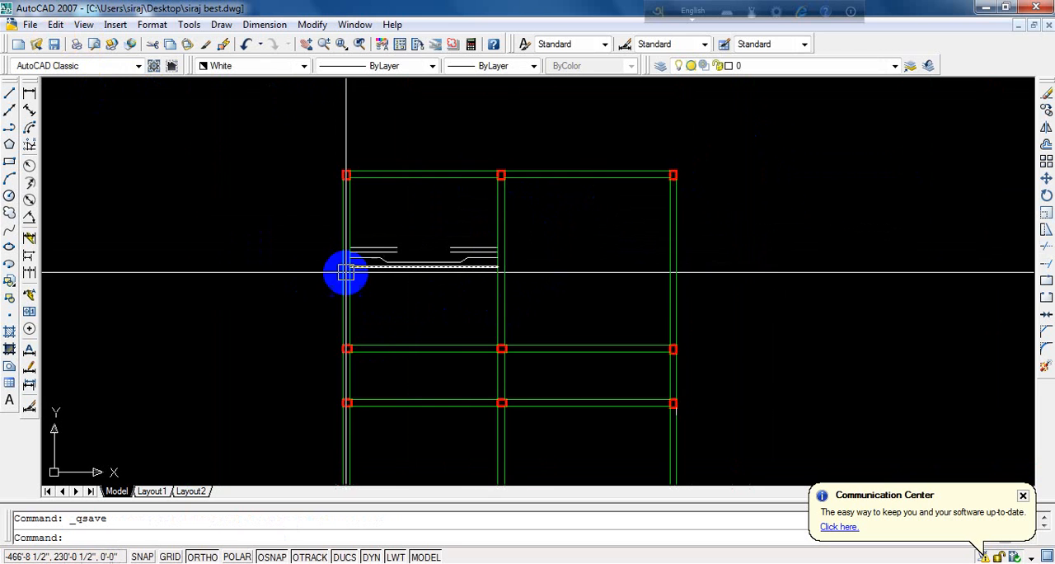
pyautogui.scroll(2, 462, 272)
pyautogui.scroll(2, 499, 235)
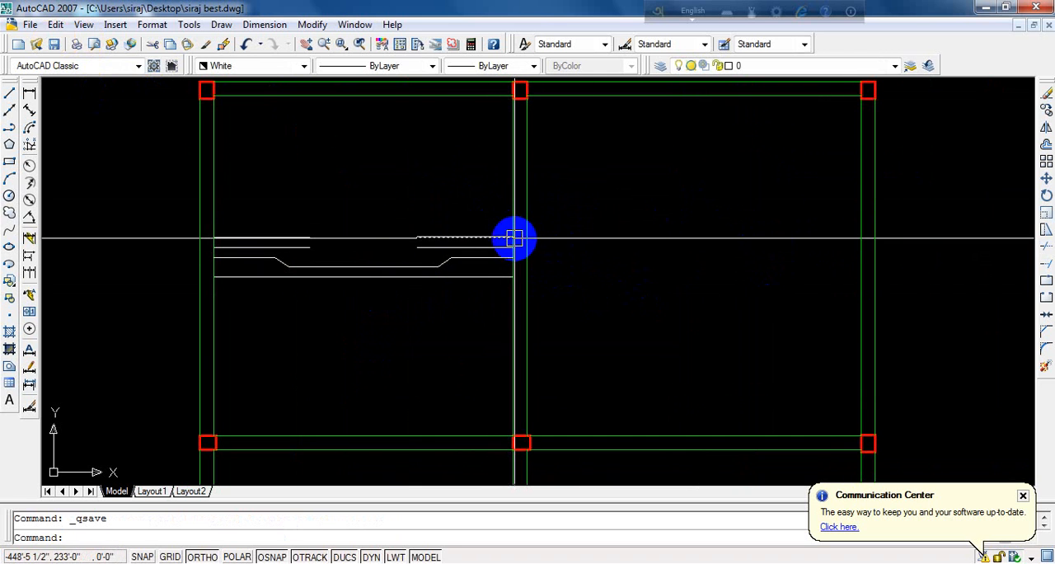
pyautogui.scroll(2, 509, 237)
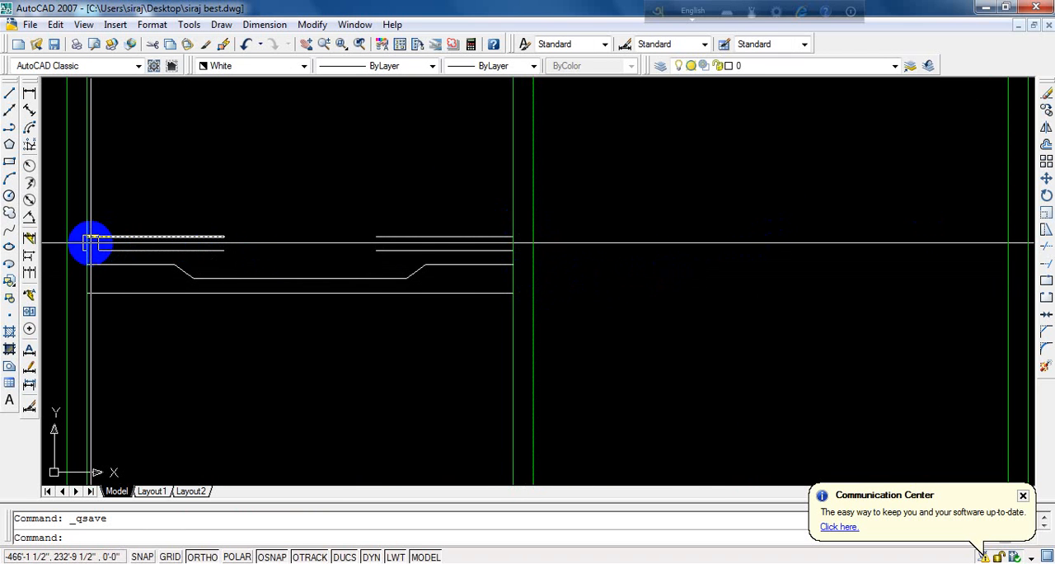
pyautogui.scroll(-2, 215, 260)
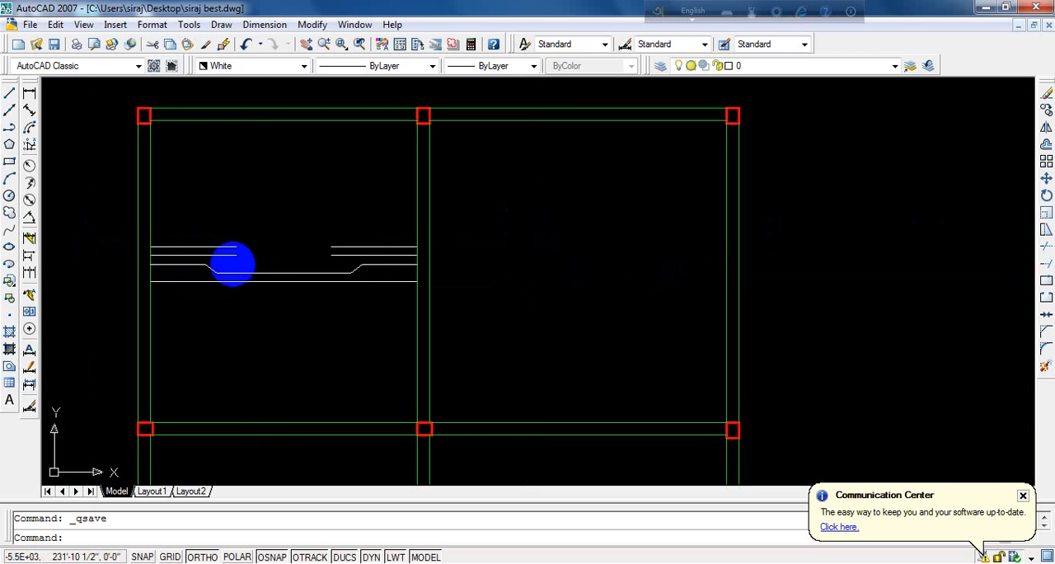
pyautogui.scroll(3, 99, 262)
pyautogui.scroll(3, 187, 247)
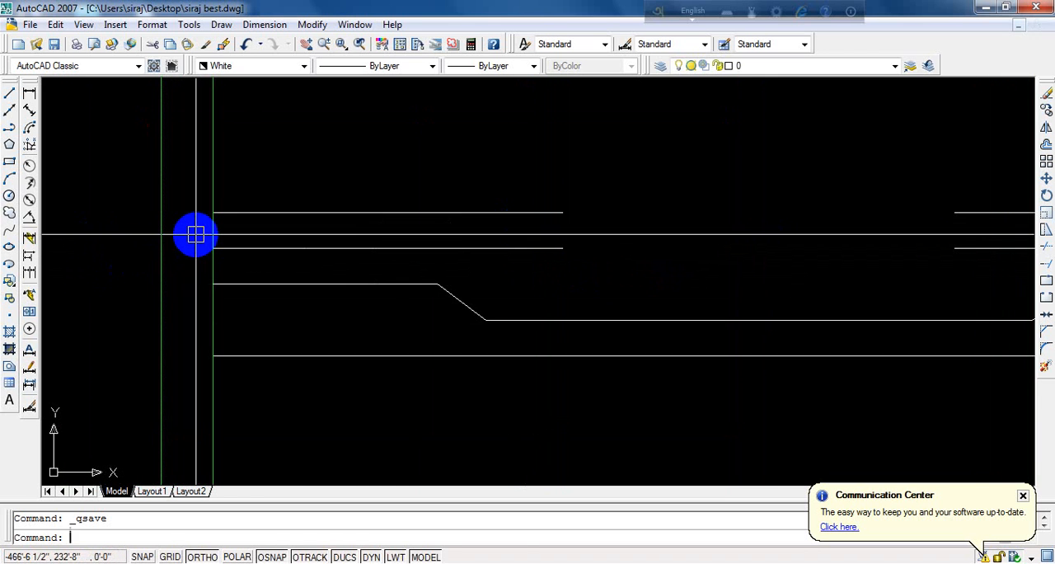
# - Offset the left wall's outer line 2" inward into the wall thickness
pyautogui.write('o')
pyautogui.press('Return')
pyautogui.write('2')
pyautogui.press('Return')
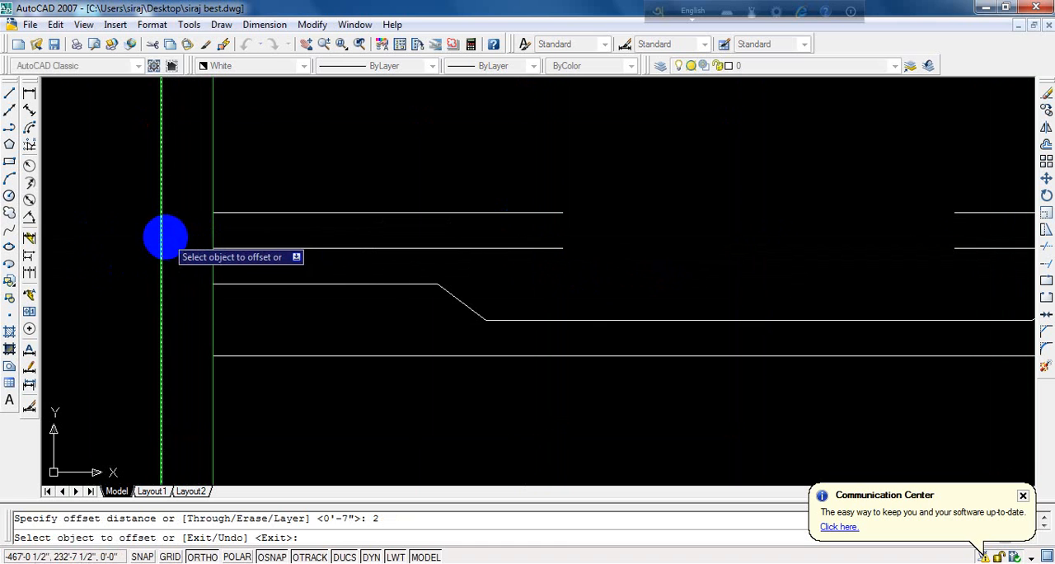
pyautogui.click(163, 237)
pyautogui.click(188, 253)
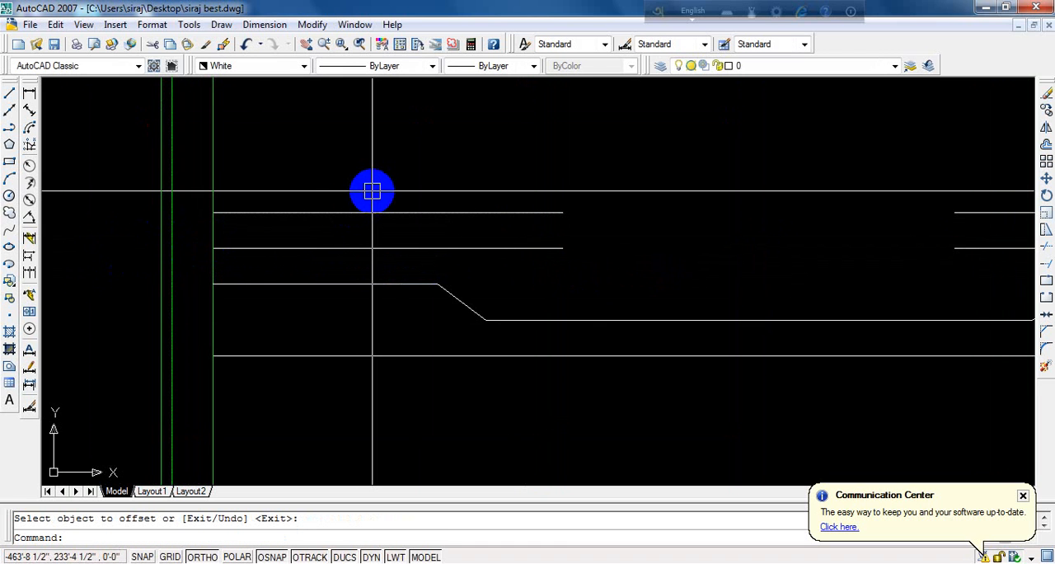
# - Extend the left ends of the four detail lines through the left wall to the 2" offset line
pyautogui.write('EX')
pyautogui.press('Return')
pyautogui.press('Return')
pyautogui.click(242, 175)
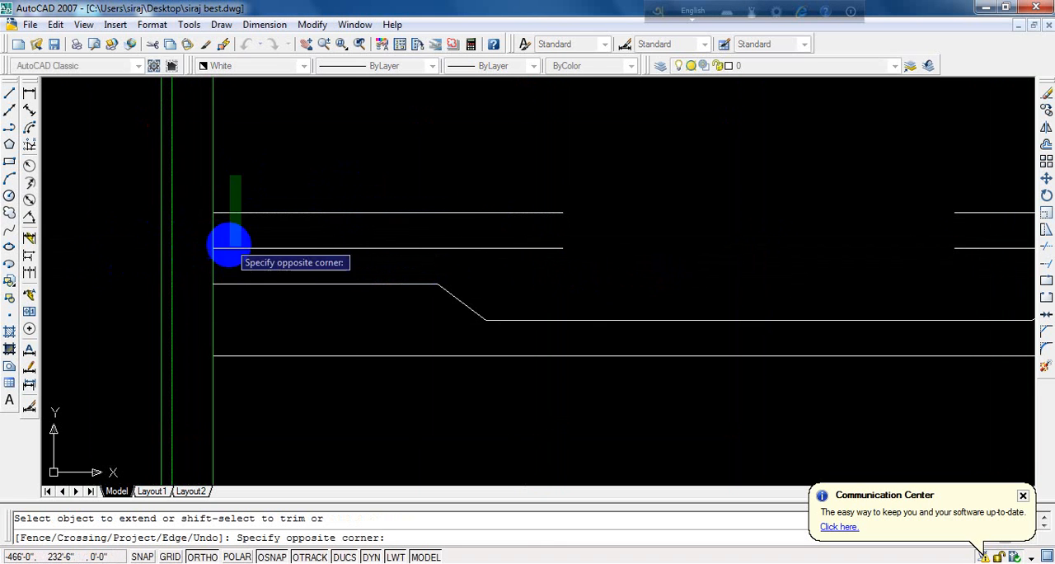
pyautogui.click(225, 381)
pyautogui.press('Return')
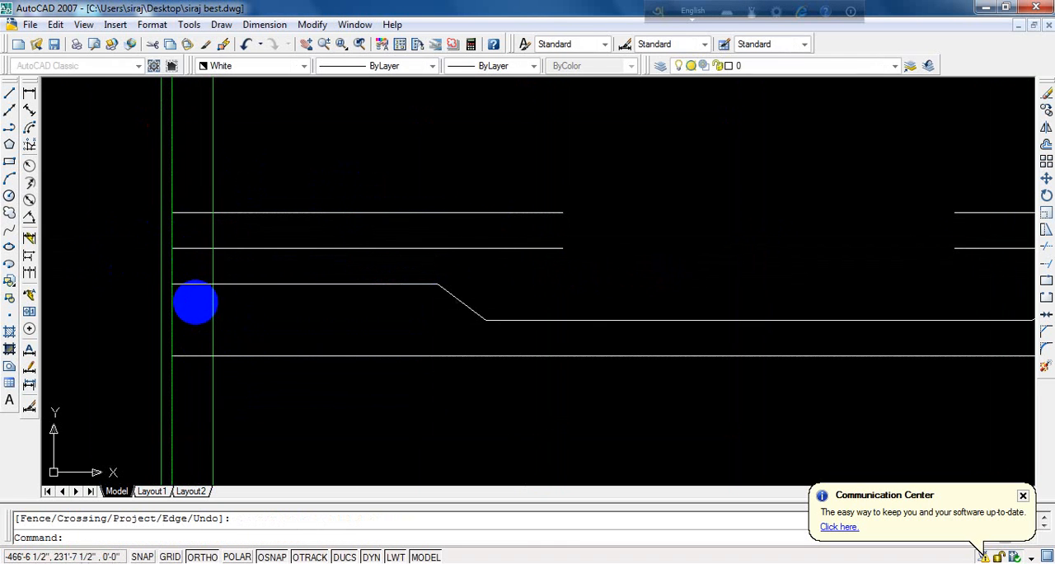
# - Erase the 2" offset line inside the left wall
pyautogui.click(172, 162)
pyautogui.click(216, 171)
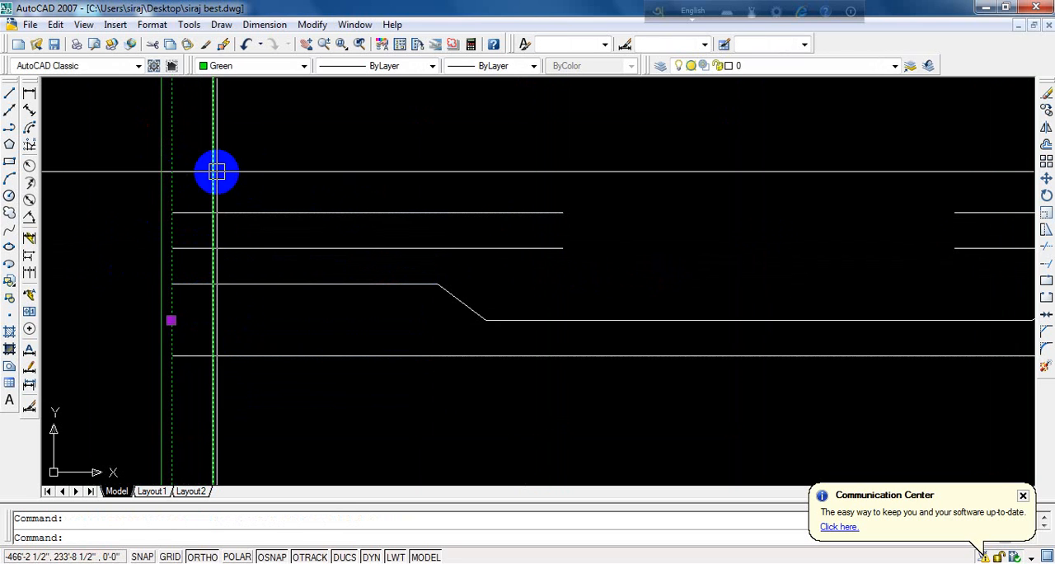
pyautogui.press('Delete')
# - Copy the whole line detail into the adjacent right-hand room, from the lowest line's left end to the middle wall's left face
pyautogui.scroll(-5, 157, 247)
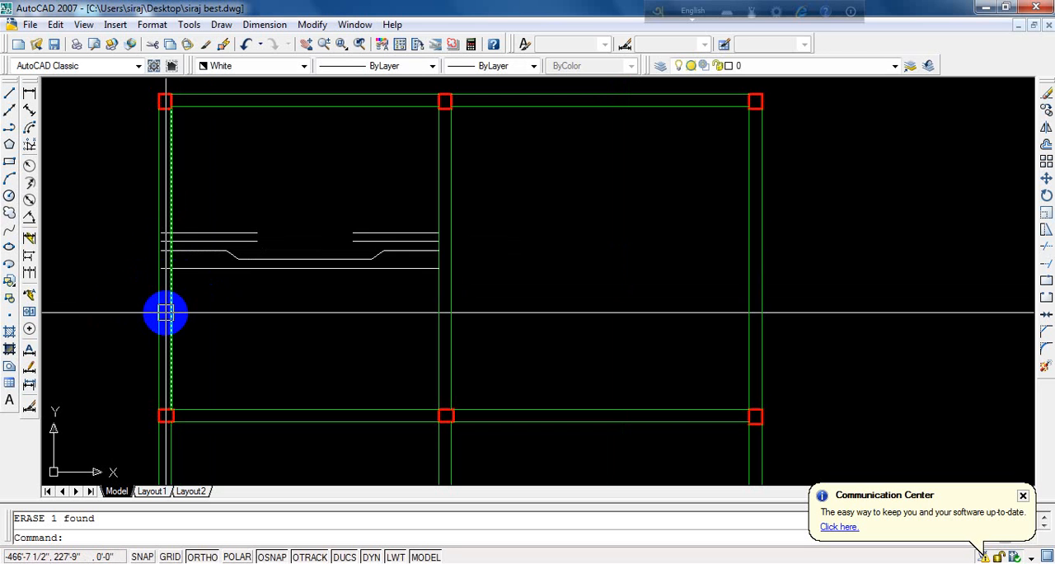
pyautogui.scroll(3, 448, 236)
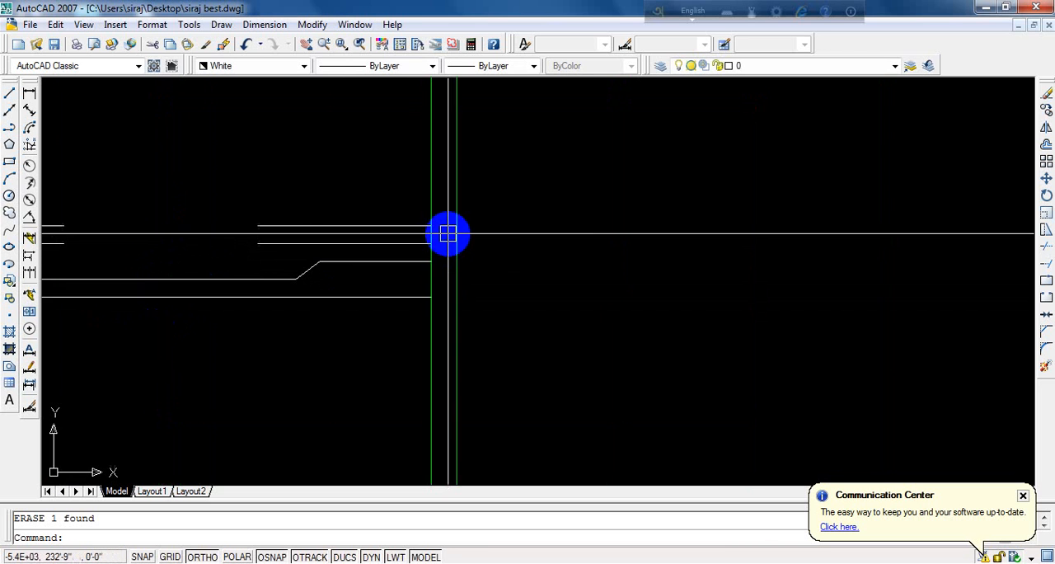
pyautogui.scroll(-3, 450, 246)
pyautogui.scroll(2, 450, 246)
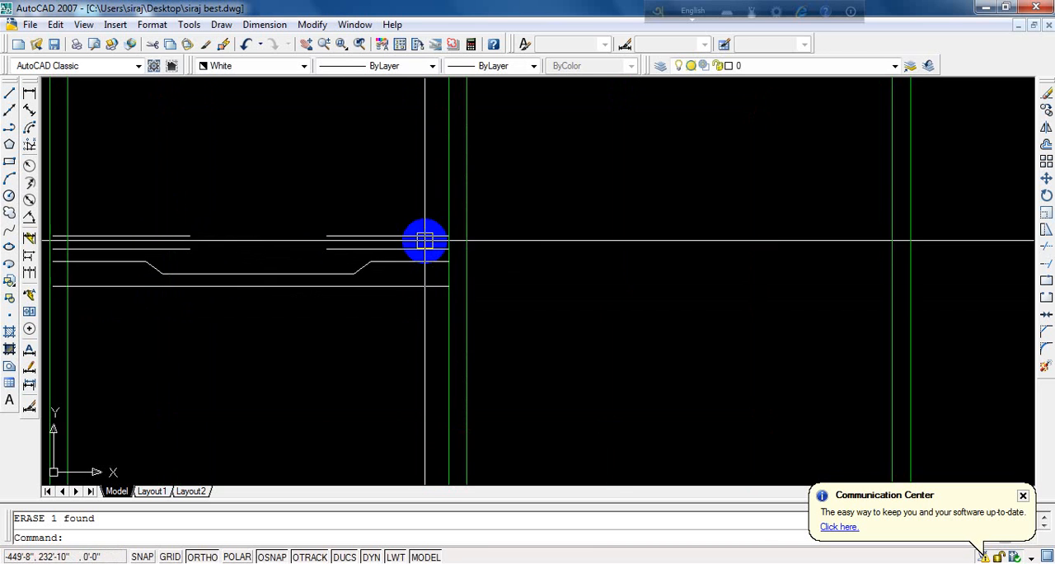
pyautogui.click(425, 187)
pyautogui.click(113, 361)
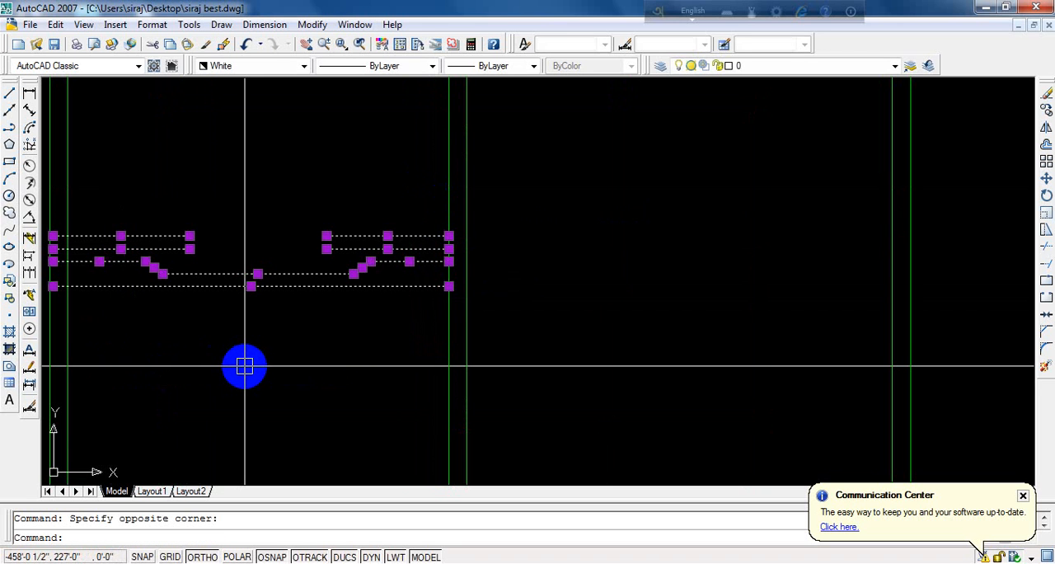
pyautogui.write('c')
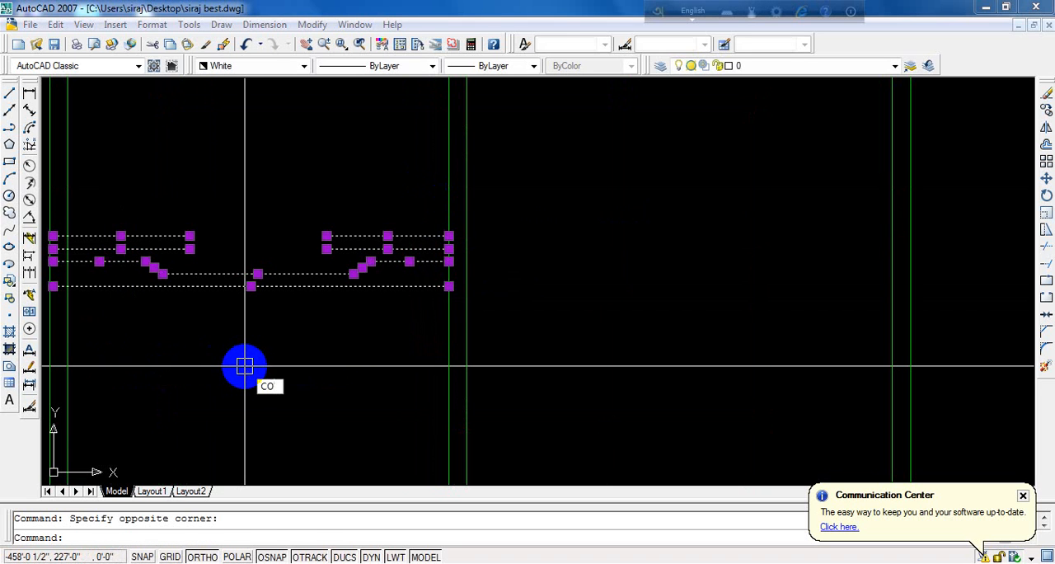
pyautogui.write('o')
pyautogui.press('Return')
pyautogui.scroll(-3, 347, 350)
pyautogui.scroll(4, 283, 337)
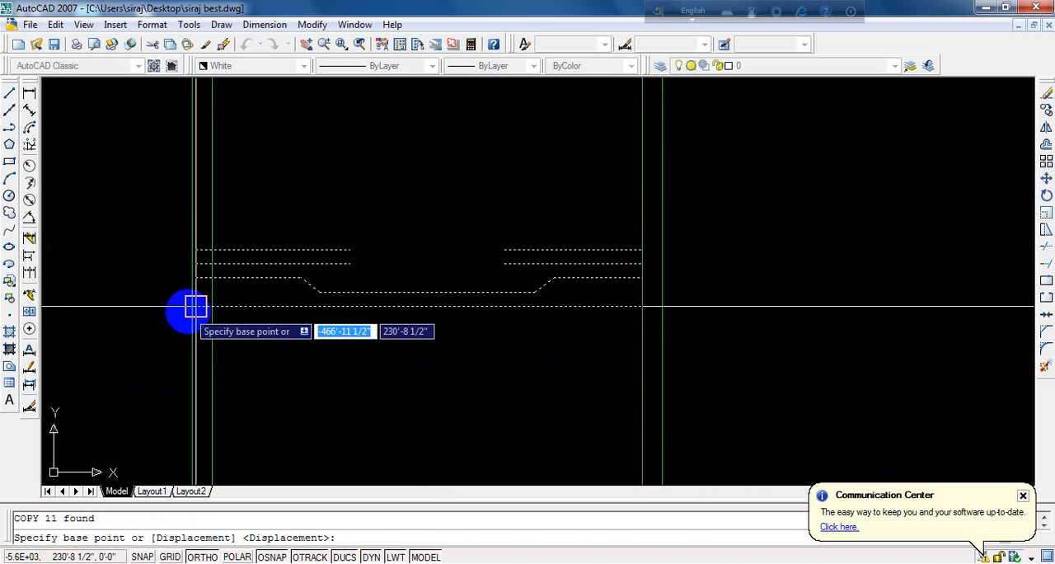
pyautogui.click(195, 307)
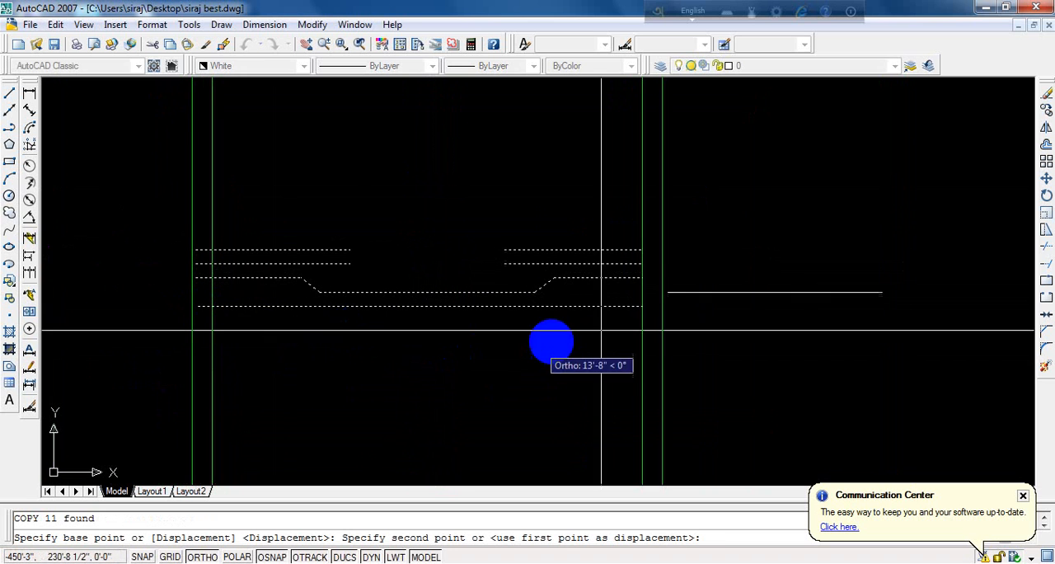
pyautogui.click(636, 304)
pyautogui.press('Return')
# - Draw a horizontal line above the copied detail, spanning the right-hand room between the inner wall faces
pyautogui.scroll(-3, 266, 259)
pyautogui.scroll(4, 655, 247)
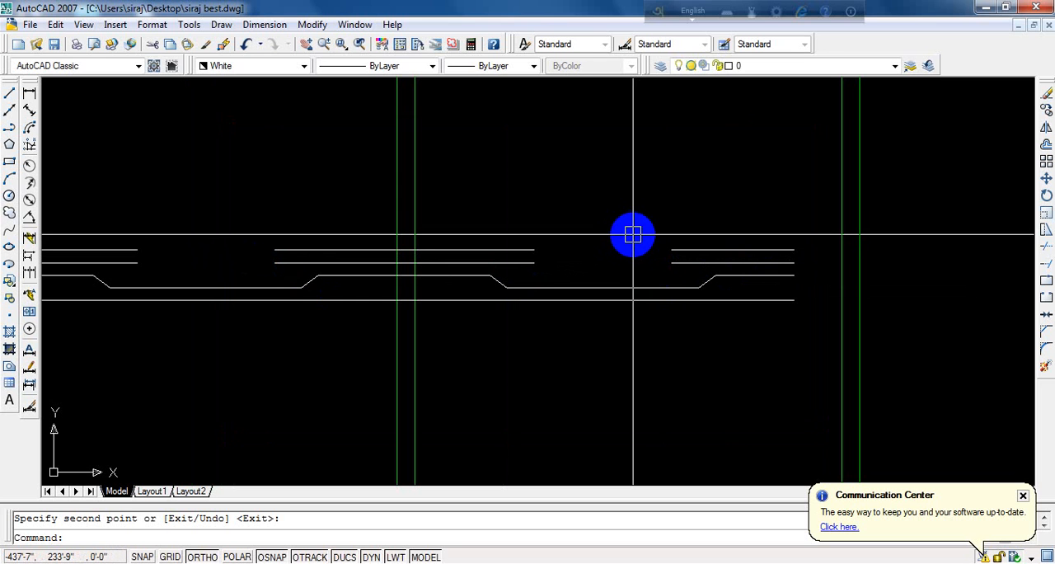
pyautogui.write('L')
pyautogui.press('Return')
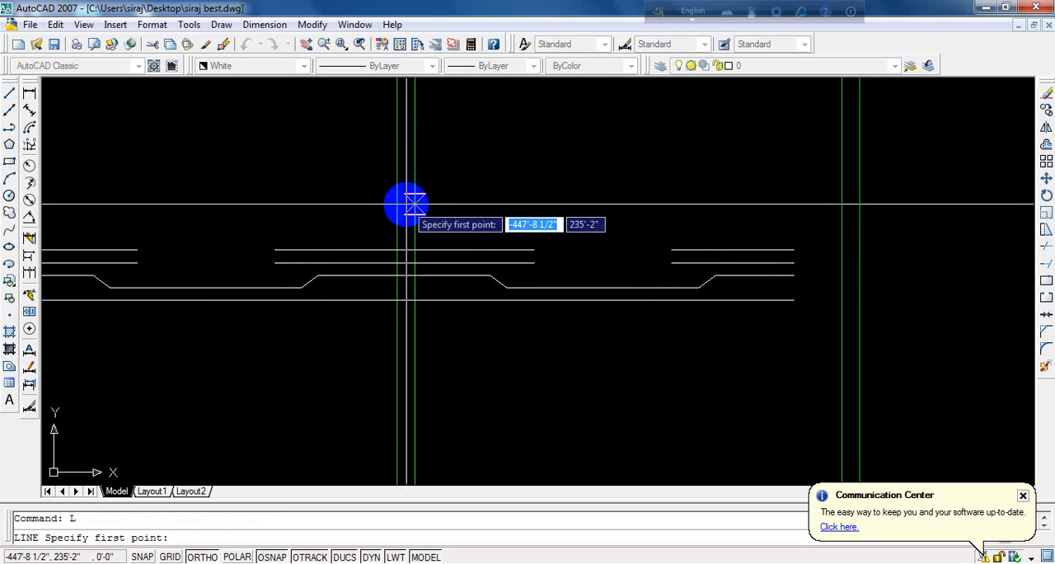
pyautogui.click(414, 202)
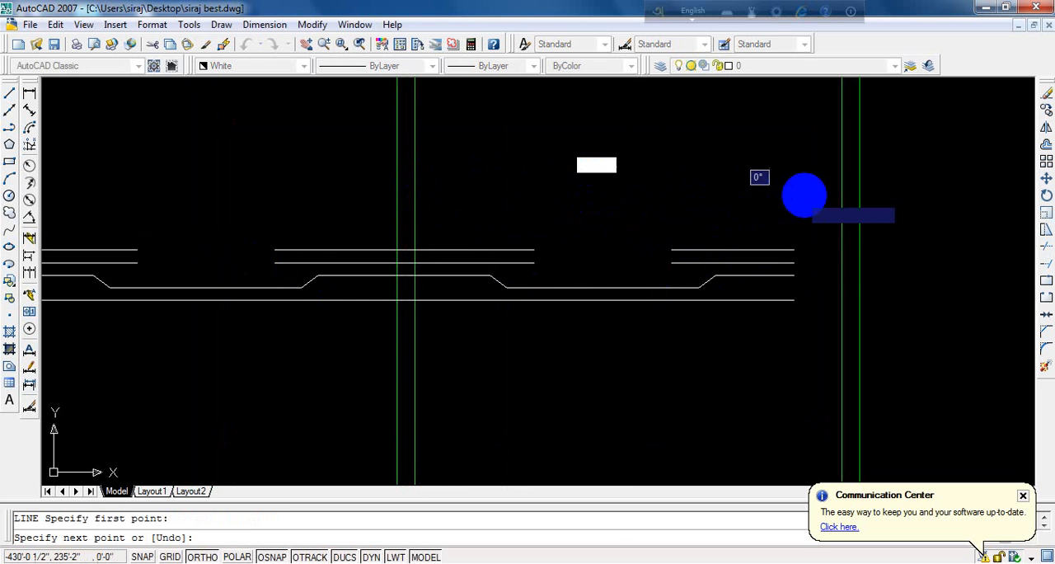
pyautogui.click(845, 202)
pyautogui.press('Return')
# - Divide the new horizontal line across the right-hand room into 4 equal segments
pyautogui.scroll(3, 651, 173)
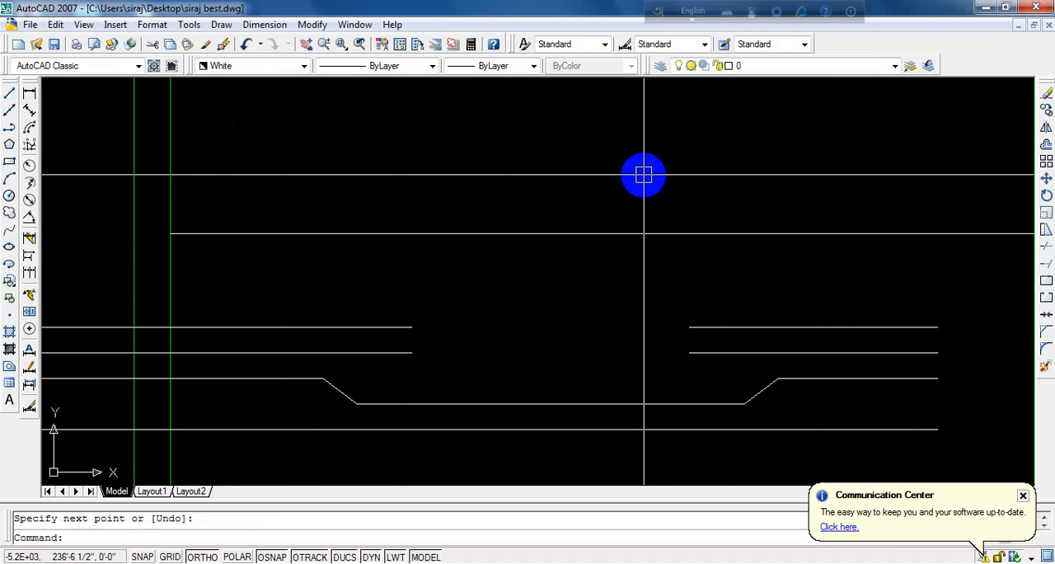
pyautogui.write('D')
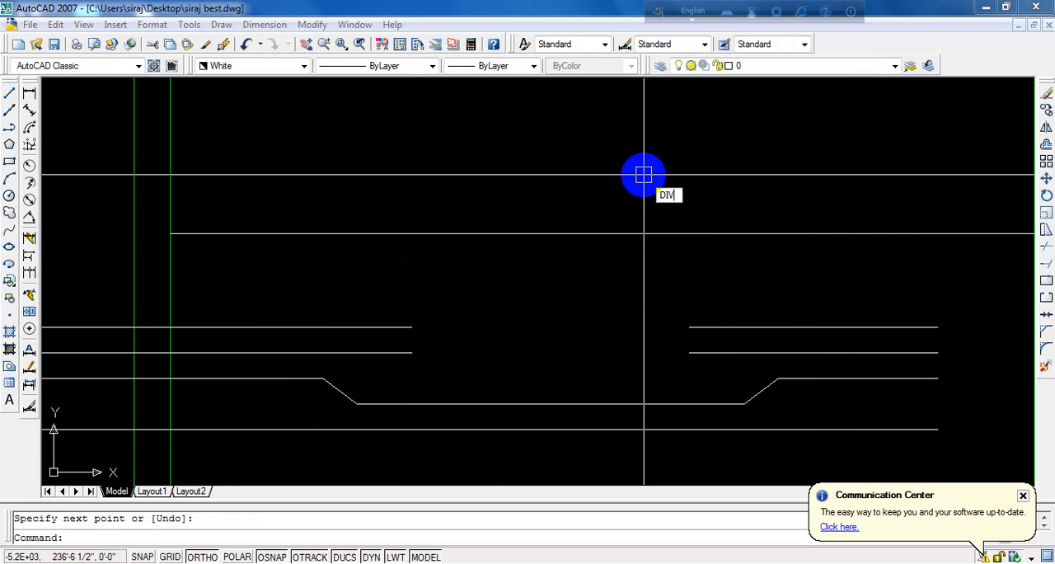
pyautogui.write('IV')
pyautogui.press('Return')
pyautogui.click(586, 233)
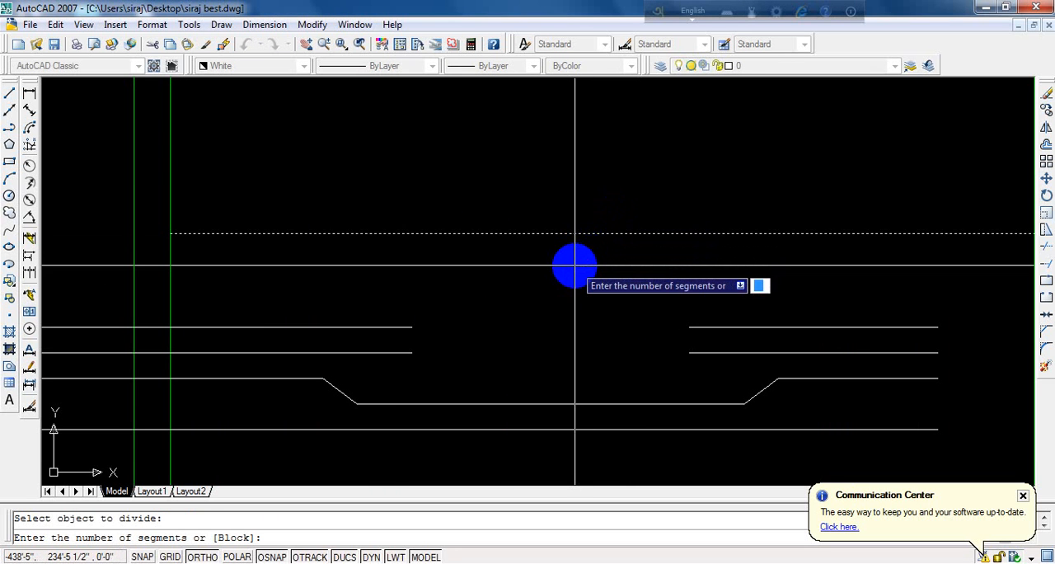
pyautogui.write('4')
pyautogui.press('Return')
# - Draw a vertical guide line from the first division point down past the lowest detail line
pyautogui.scroll(1, 514, 244)
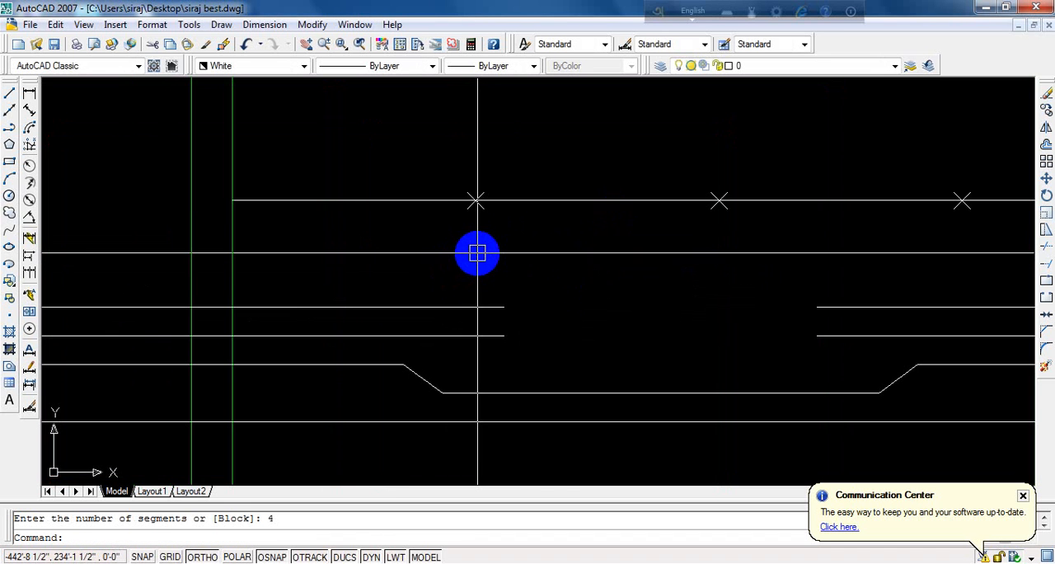
pyautogui.write('L')
pyautogui.press('Return')
pyautogui.click(475, 200)
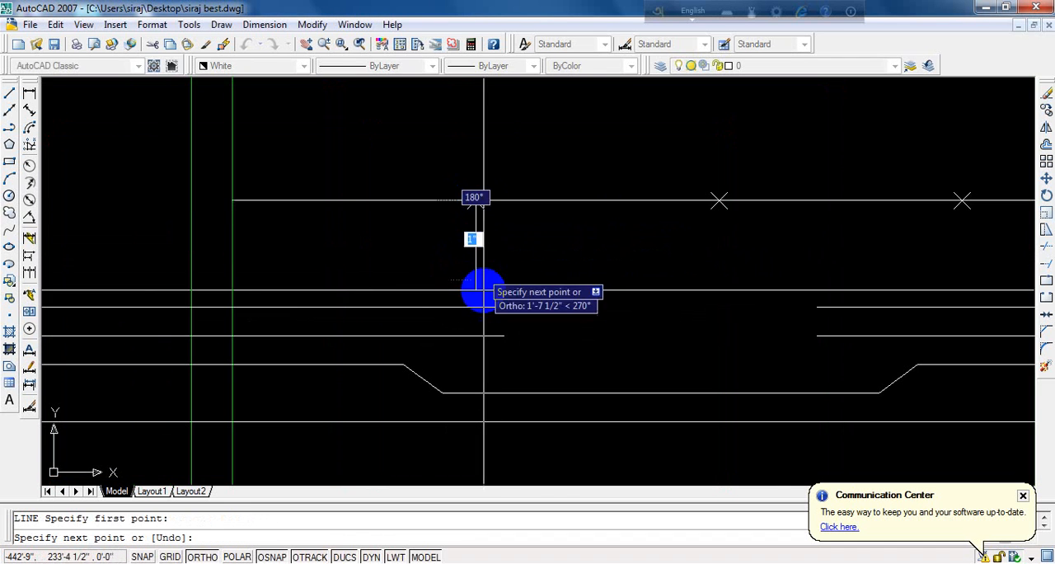
pyautogui.scroll(-4, 483, 294)
pyautogui.click(478, 370)
pyautogui.press('Return')
# - Draw a second vertical guide line from the third division point down past the lowest detail line
pyautogui.scroll(4, 564, 328)
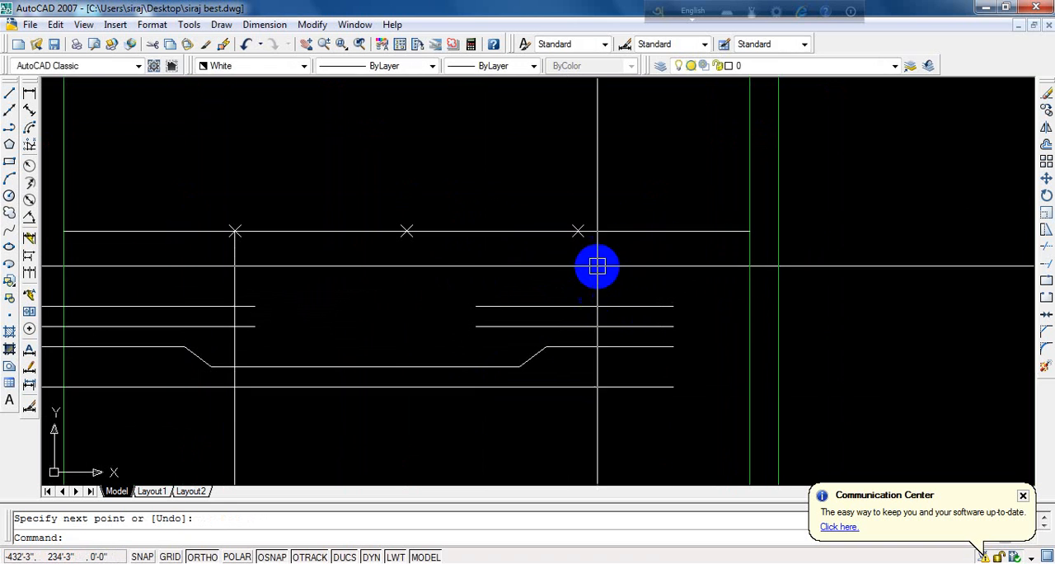
pyautogui.press('Return')
pyautogui.click(578, 231)
pyautogui.click(567, 435)
pyautogui.press('Return')
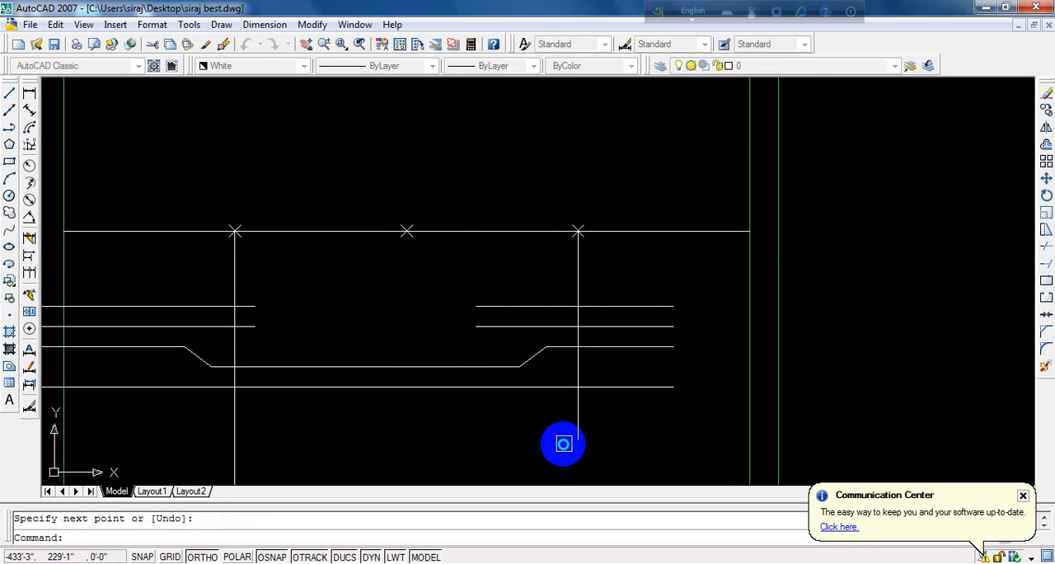
# - Stretch the left sloped segment of the copied stepped line so its lower end meets the left vertical guide
pyautogui.scroll(3, 319, 327)
pyautogui.scroll(-3, 506, 299)
pyautogui.scroll(2, 372, 307)
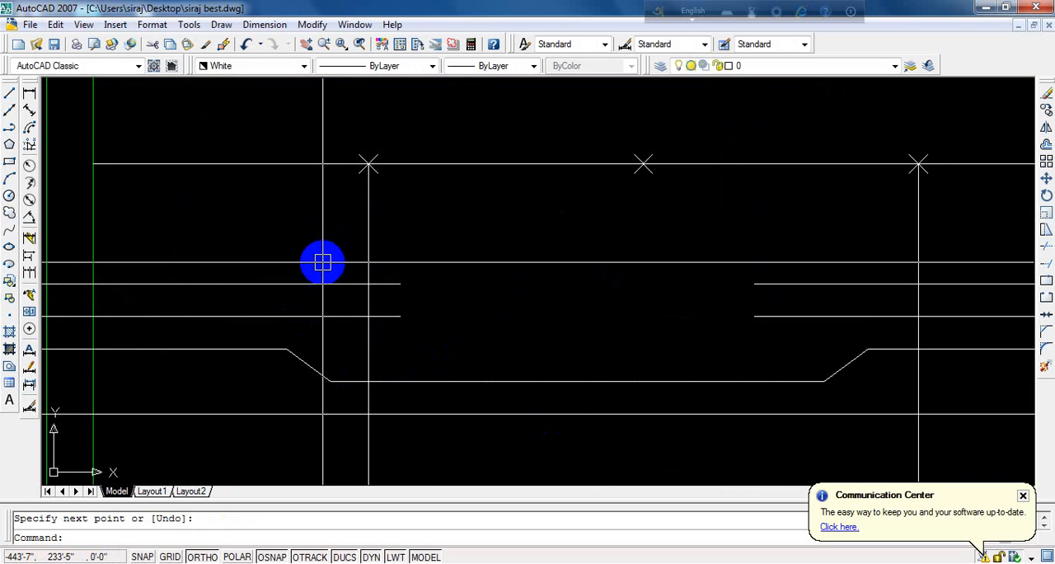
pyautogui.write('s')
pyautogui.press('Return')
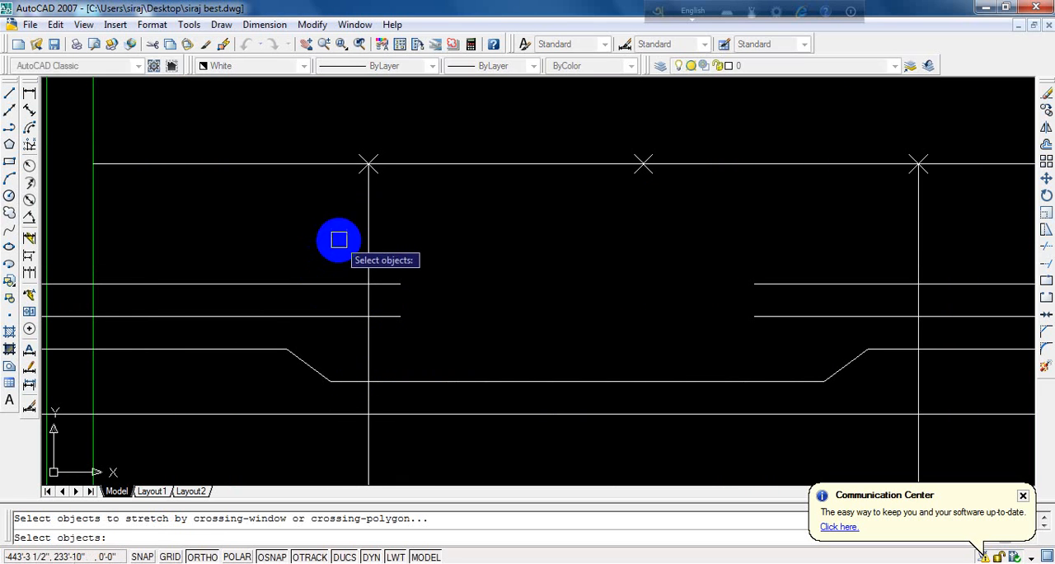
pyautogui.click(339, 240)
pyautogui.click(256, 465)
pyautogui.press('Return')
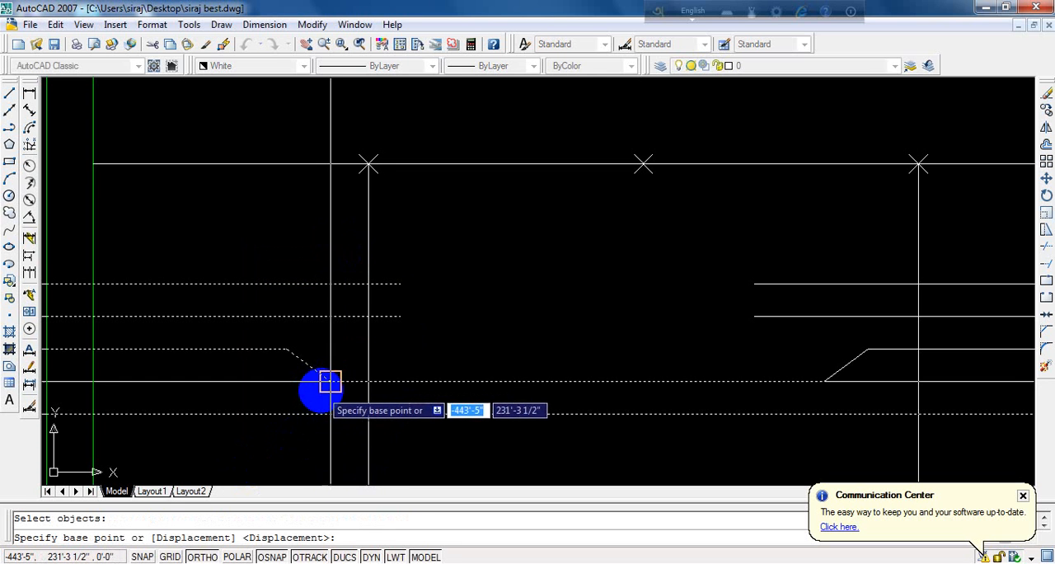
pyautogui.click(329, 380)
pyautogui.click(368, 381)
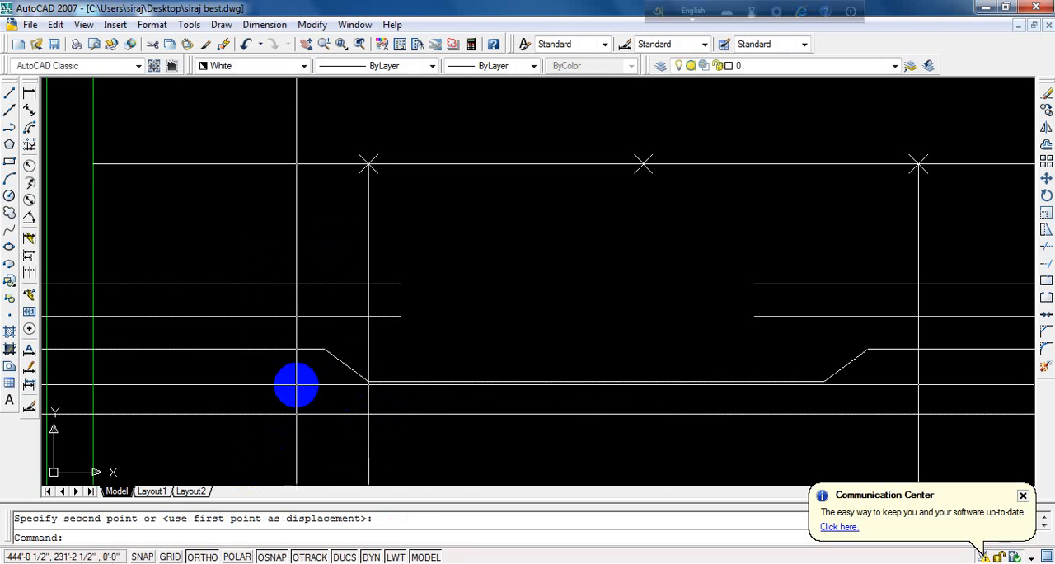
# - Stretch the right sloped segment of the copied stepped line so its lower end meets the right vertical guide
pyautogui.scroll(-2, 283, 376)
pyautogui.scroll(2, 629, 365)
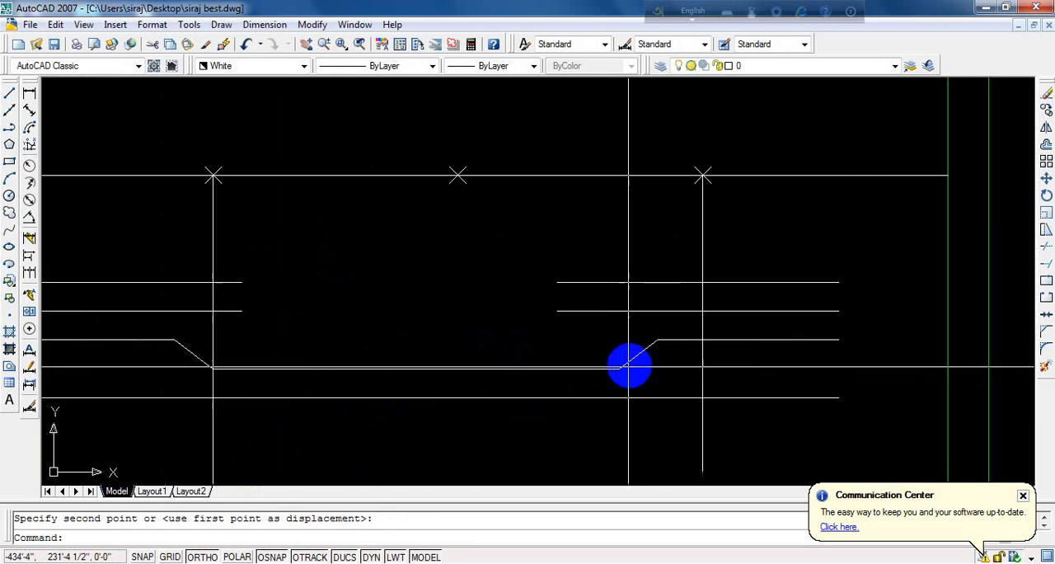
pyautogui.press('Return')
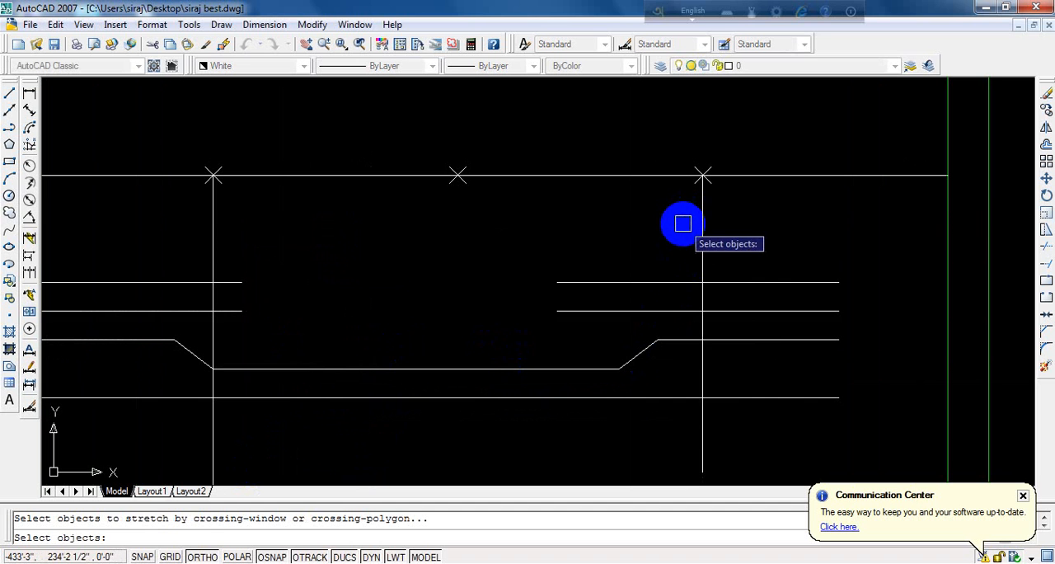
pyautogui.click(686, 222)
pyautogui.click(590, 376)
pyautogui.press('Return')
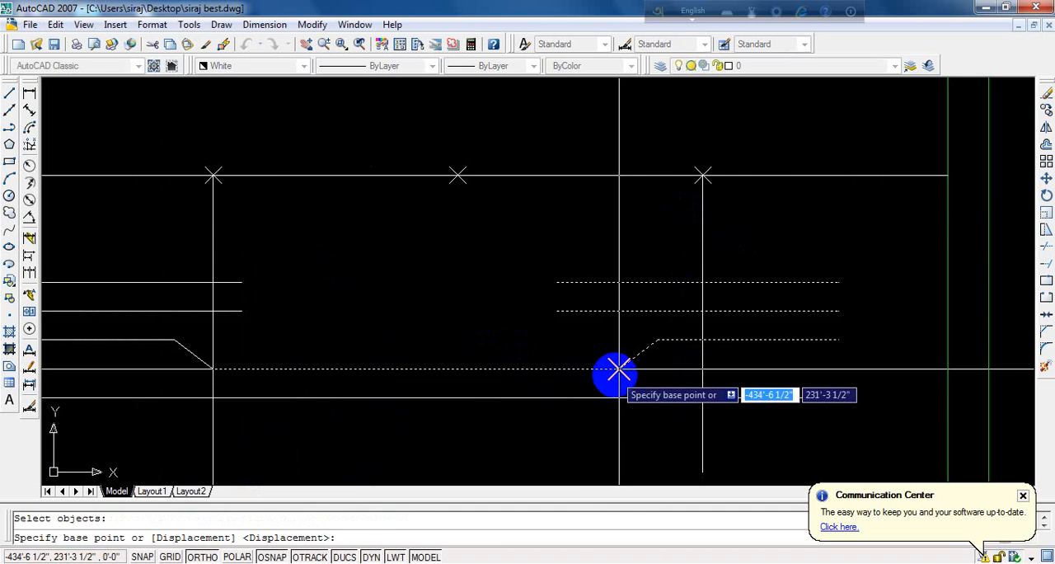
pyautogui.click(602, 370)
pyautogui.click(686, 373)
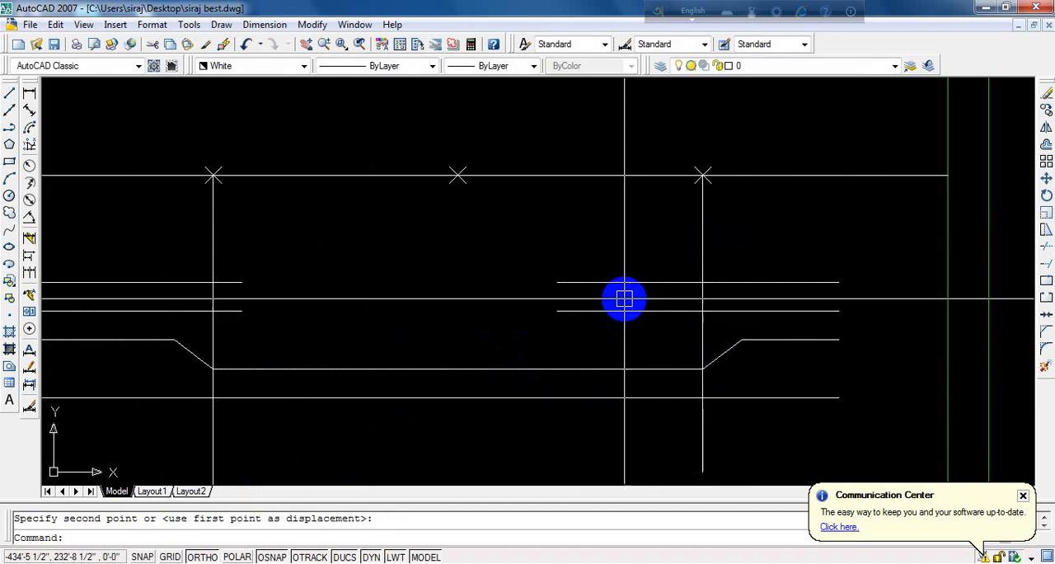
# - Extend the right ends of the four copied detail lines to the inner face of the far right wall
pyautogui.scroll(-2, 621, 296)
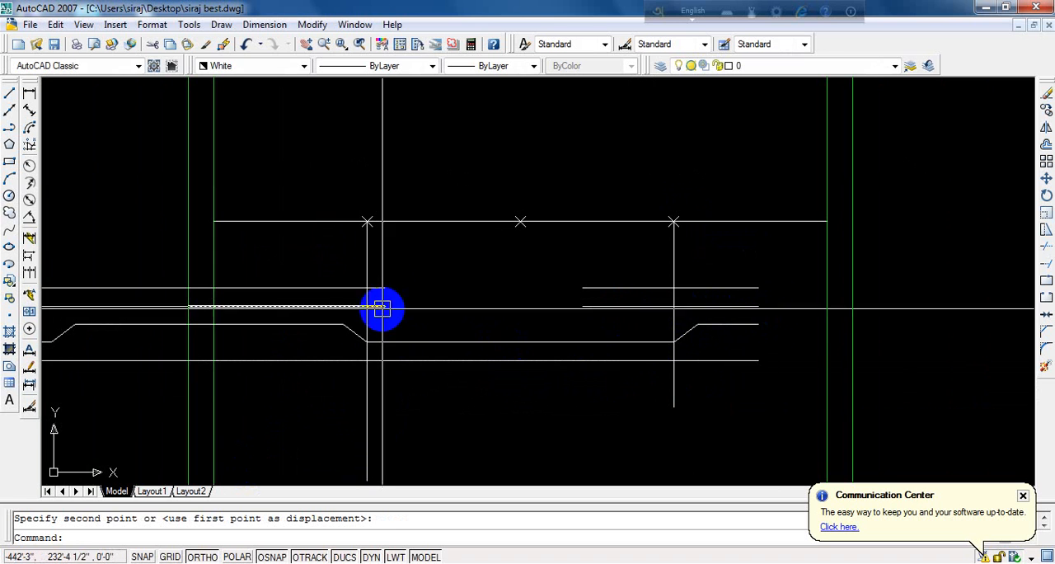
pyautogui.scroll(2, 738, 306)
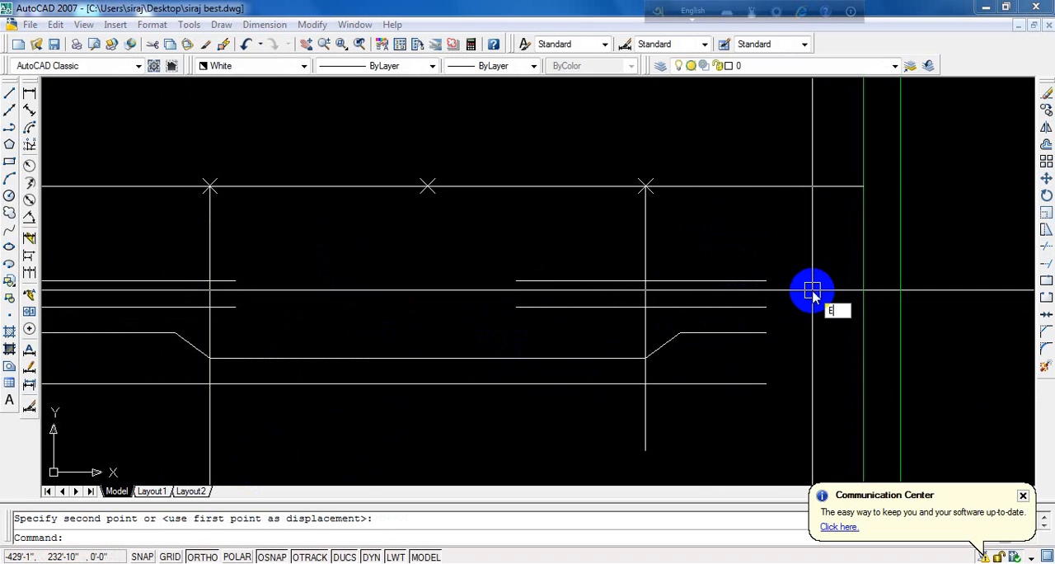
pyautogui.press('Return')
pyautogui.press('Return')
pyautogui.click(767, 254)
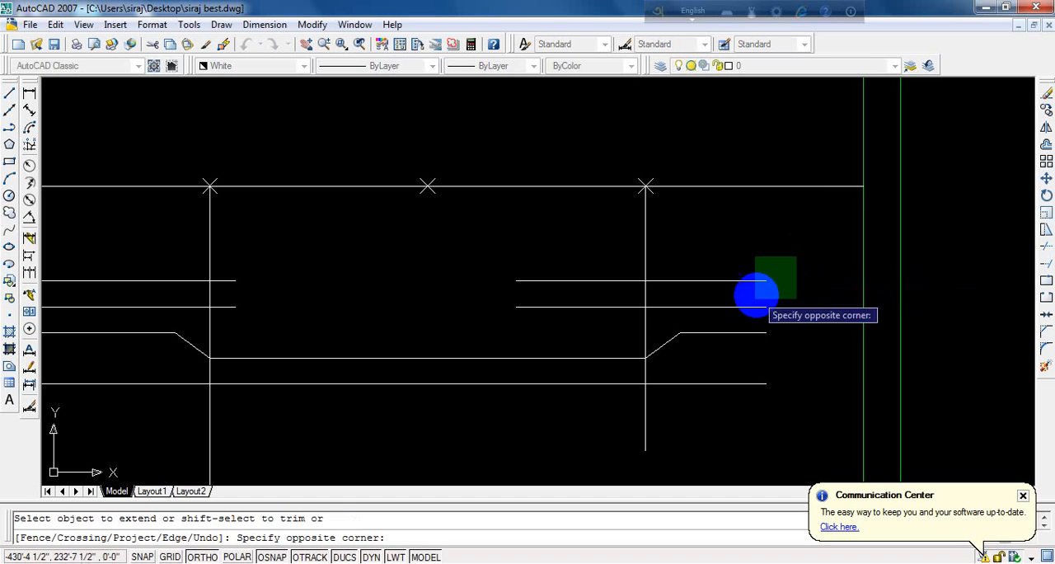
pyautogui.click(749, 429)
pyautogui.scroll(-3, 829, 294)
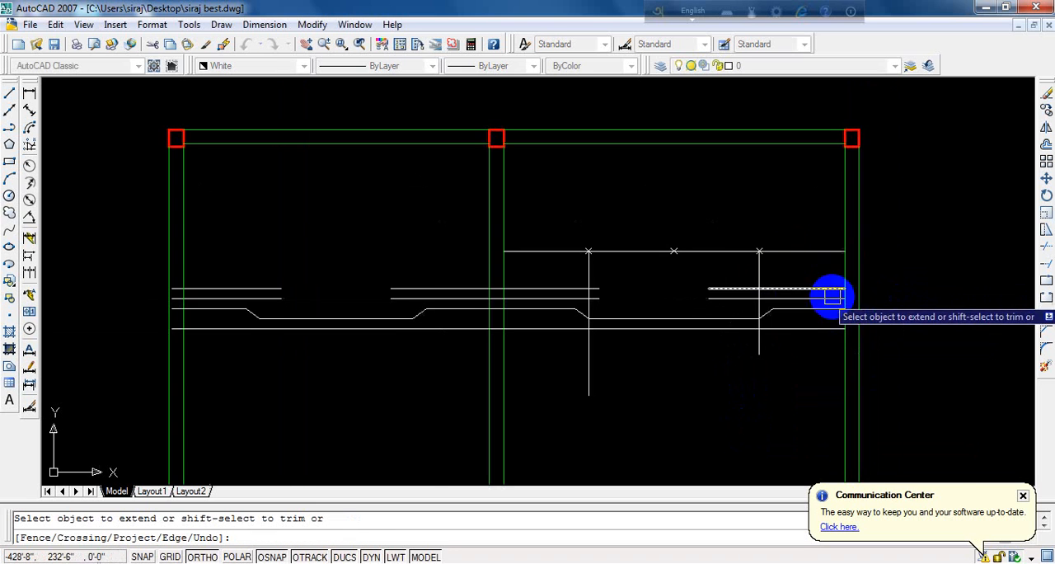
pyautogui.scroll(2, 626, 288)
pyautogui.scroll(1, 618, 302)
pyautogui.press('Return')
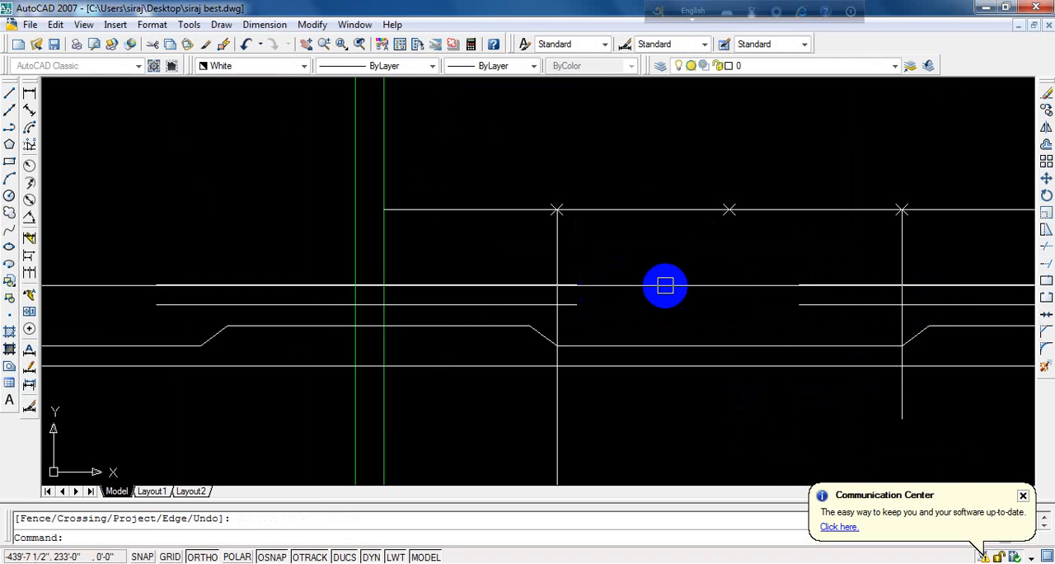
# - Offset the two vertical guide lines 15 inches inward, toward the middle of the right room
pyautogui.write('o')
pyautogui.press('Return')
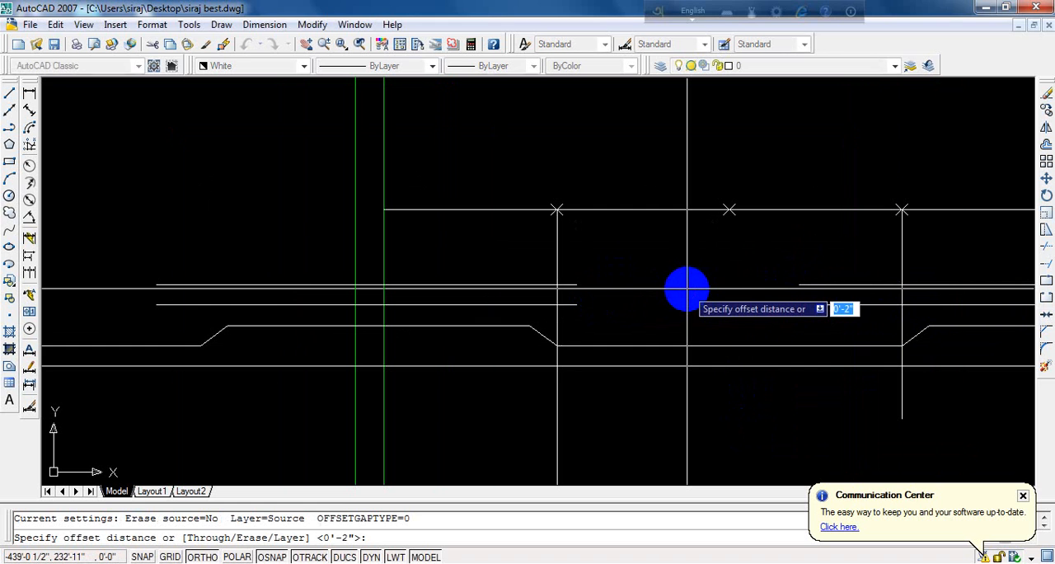
pyautogui.write('1')
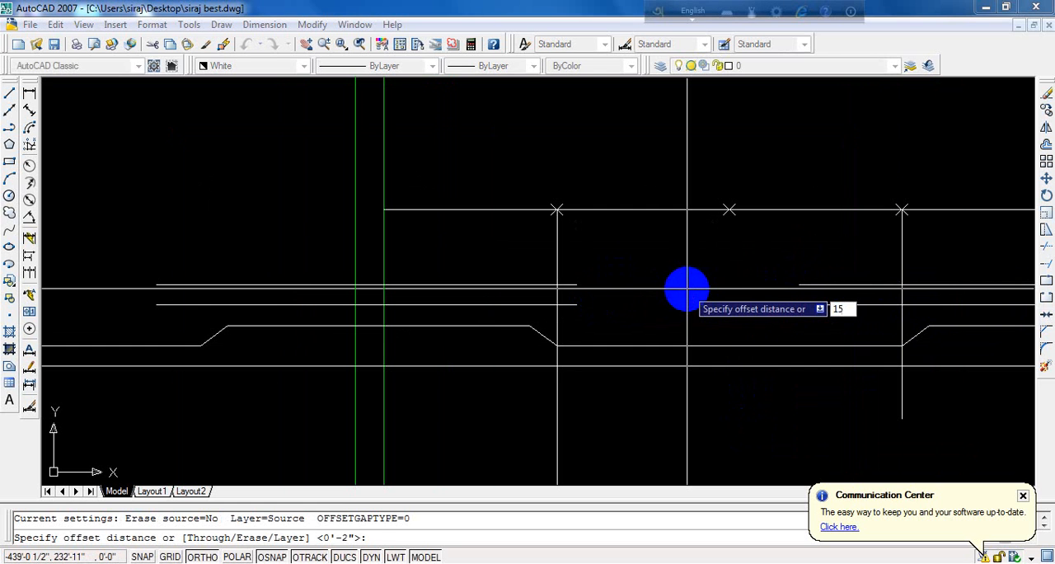
pyautogui.write('5')
pyautogui.press('Return')
pyautogui.click(555, 253)
pyautogui.click(635, 275)
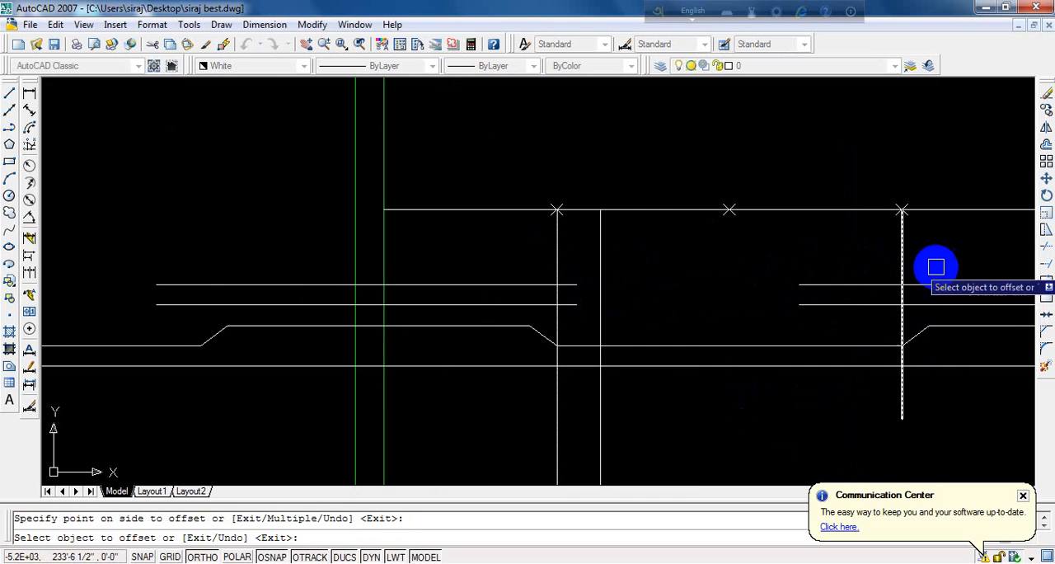
pyautogui.click(902, 264)
pyautogui.click(812, 261)
pyautogui.press('Return')
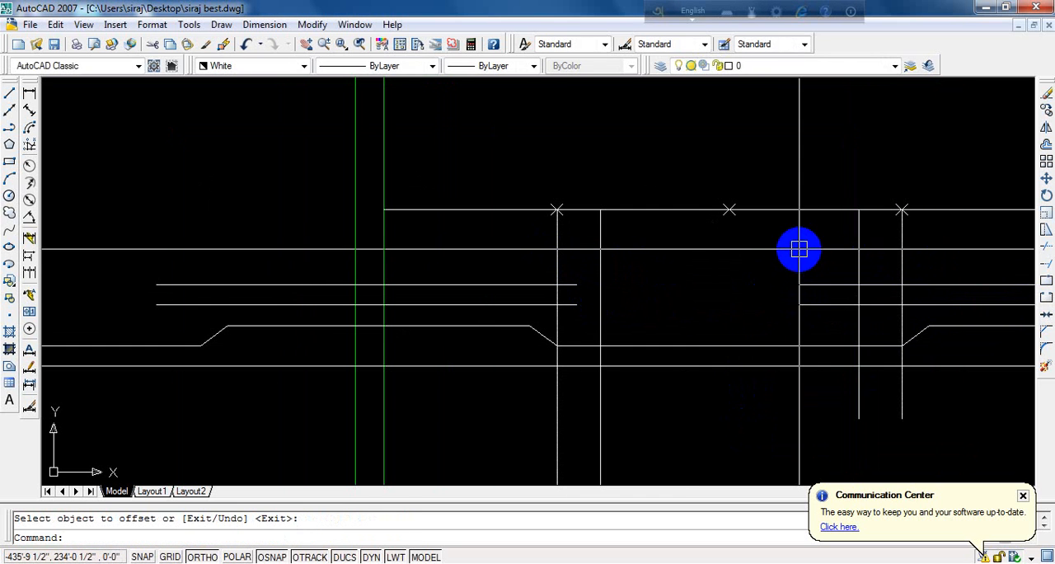
# - Trim the left ends of the two short upper detail lines back to the right inner guide line
pyautogui.write('TR')
pyautogui.press('Return')
pyautogui.press('Return')
pyautogui.click(841, 255)
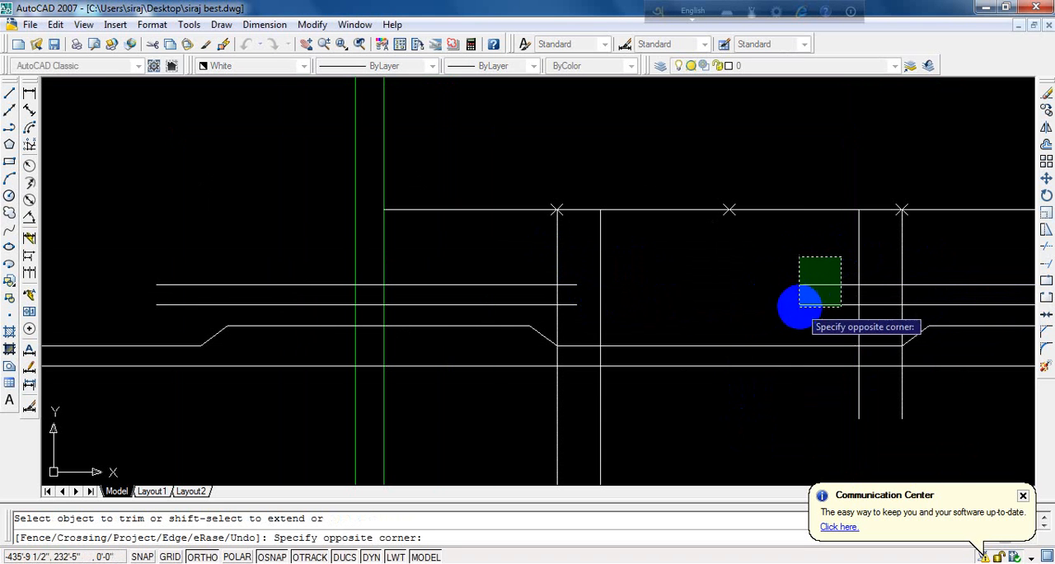
pyautogui.click(788, 313)
pyautogui.press('Return')
# - Extend the right ends of the two upper detail lines crossing the middle wall to the left inner guide line
pyautogui.scroll(3, 565, 272)
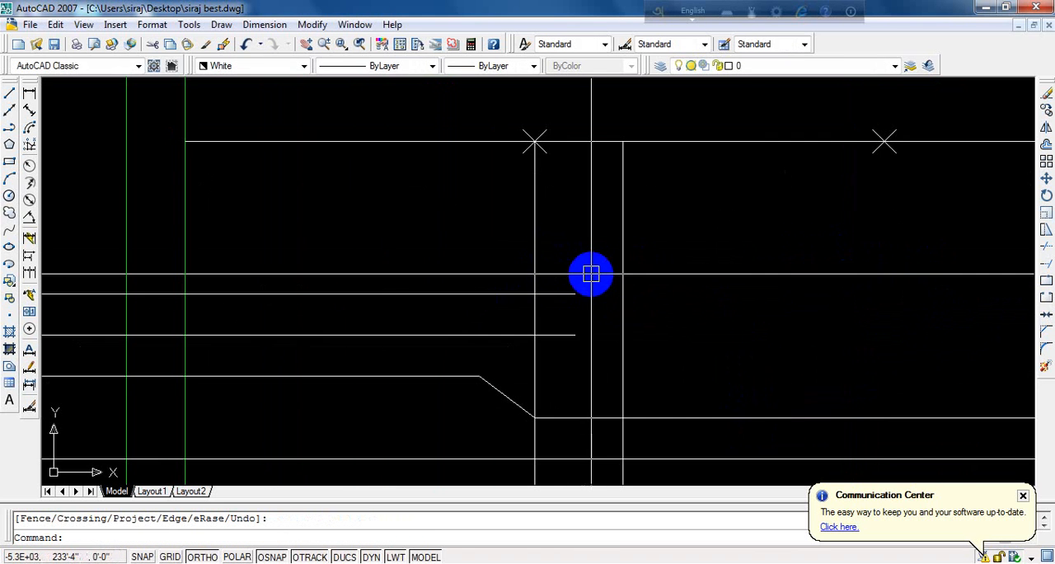
pyautogui.write('EX')
pyautogui.press('Return')
pyautogui.press('Return')
pyautogui.click(590, 268)
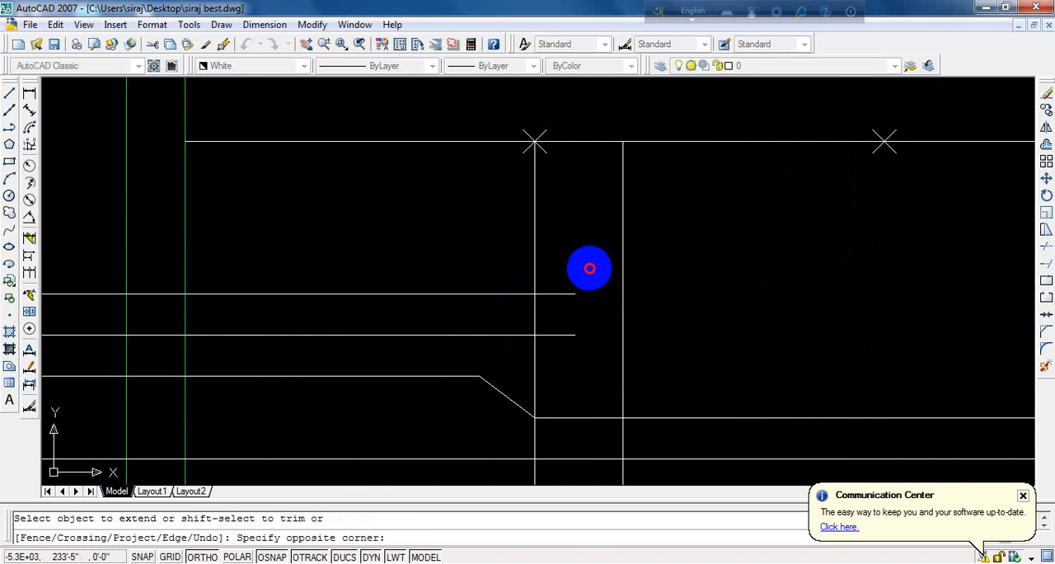
pyautogui.click(545, 355)
pyautogui.press('Return')
# - Erase the horizontal division line, its point markers and the four vertical guide lines
pyautogui.scroll(-3, 430, 286)
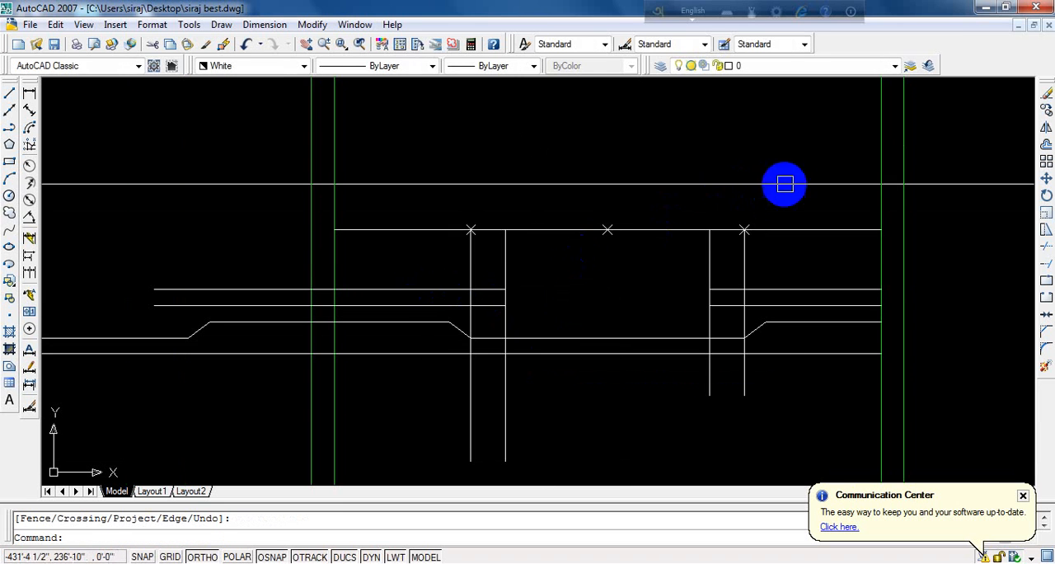
pyautogui.click(791, 186)
pyautogui.click(407, 243)
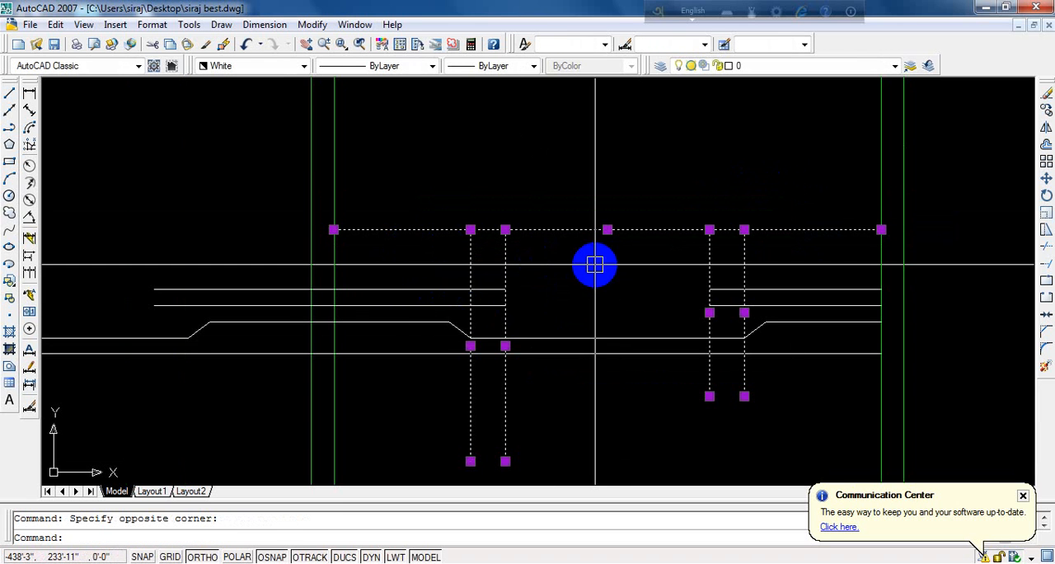
pyautogui.press('Delete')
# - Offset the outer face of the far right wall 2 inches inward
pyautogui.scroll(2, 652, 283)
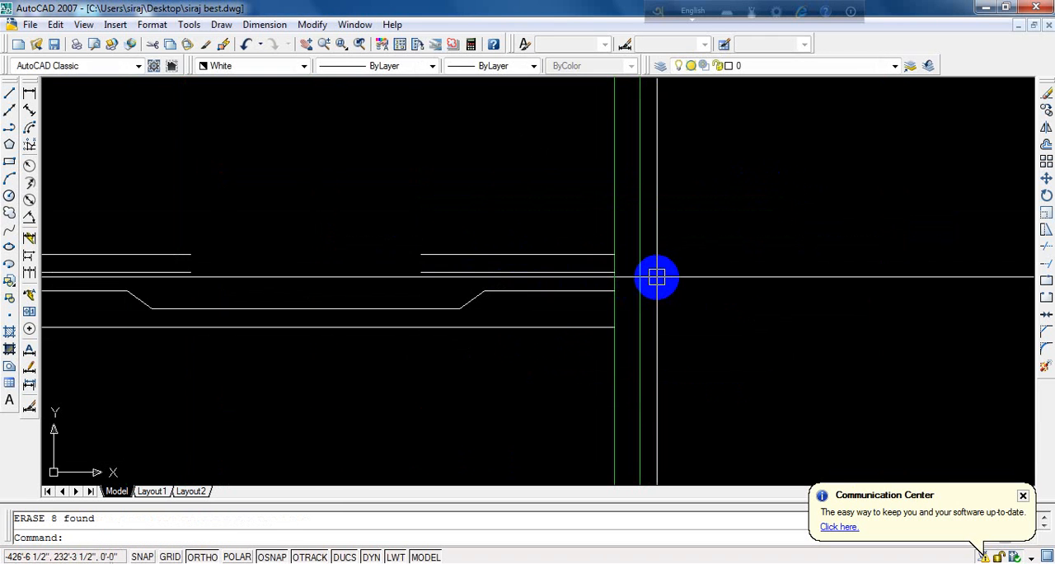
pyautogui.write('o')
pyautogui.press('Return')
pyautogui.write('2')
pyautogui.press('Return')
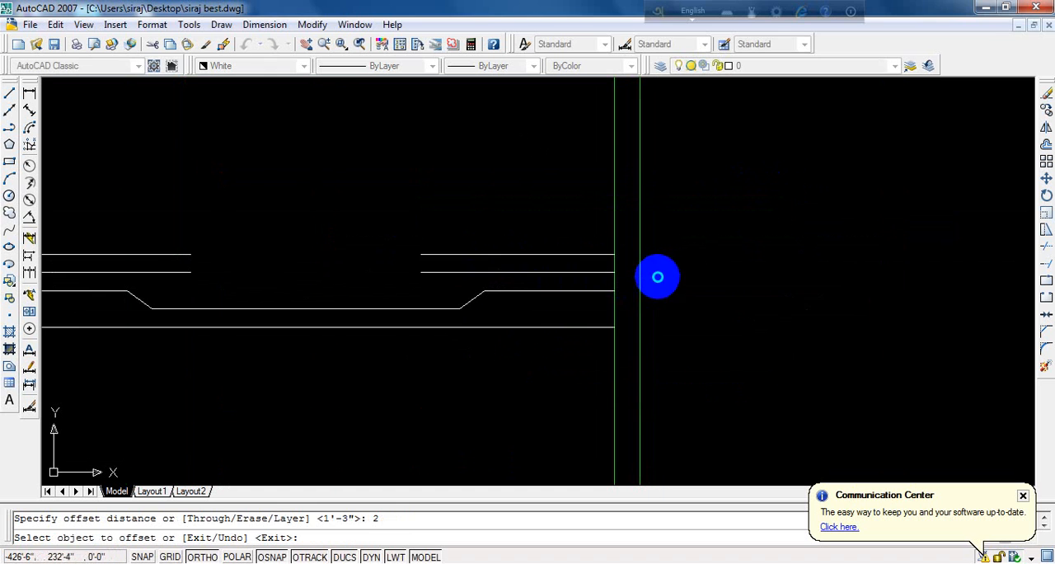
pyautogui.click(640, 265)
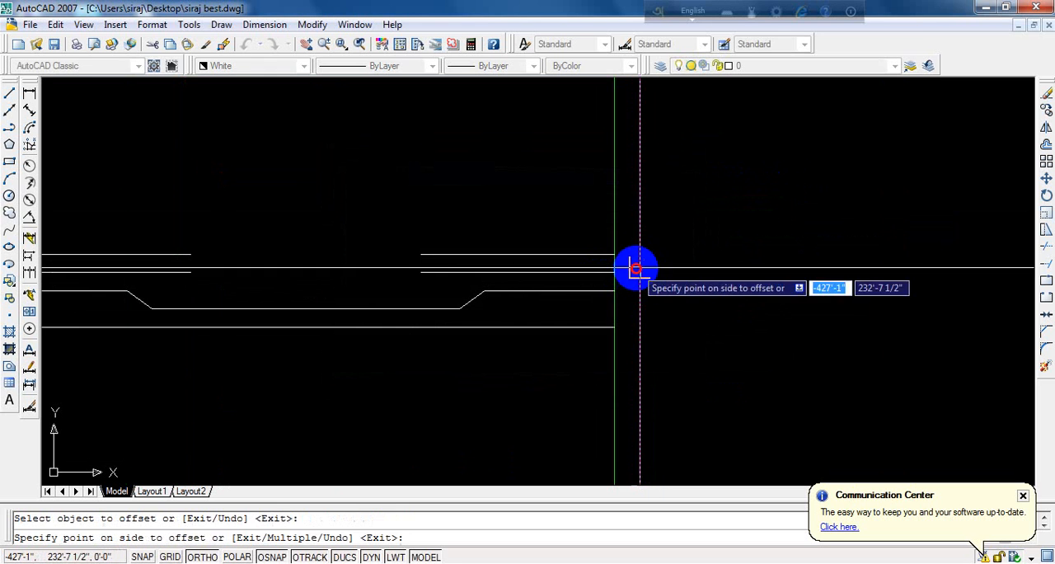
pyautogui.click(617, 278)
pyautogui.press('Return')
# - Extend the right ends of the four detail lines to the offset line inside the far right wall
pyautogui.scroll(3, 615, 254)
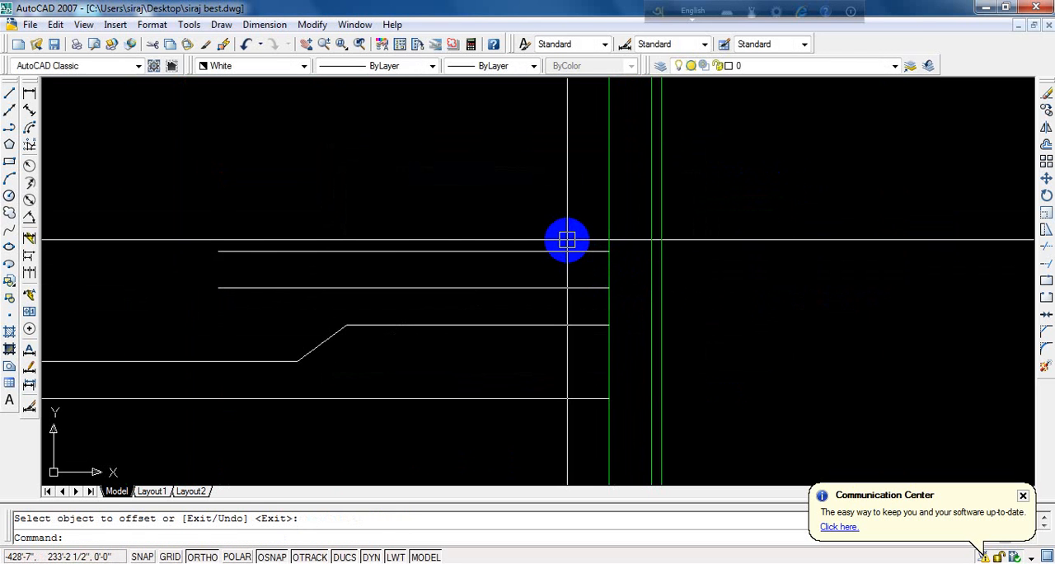
pyautogui.write('EX')
pyautogui.press('Return')
pyautogui.press('Return')
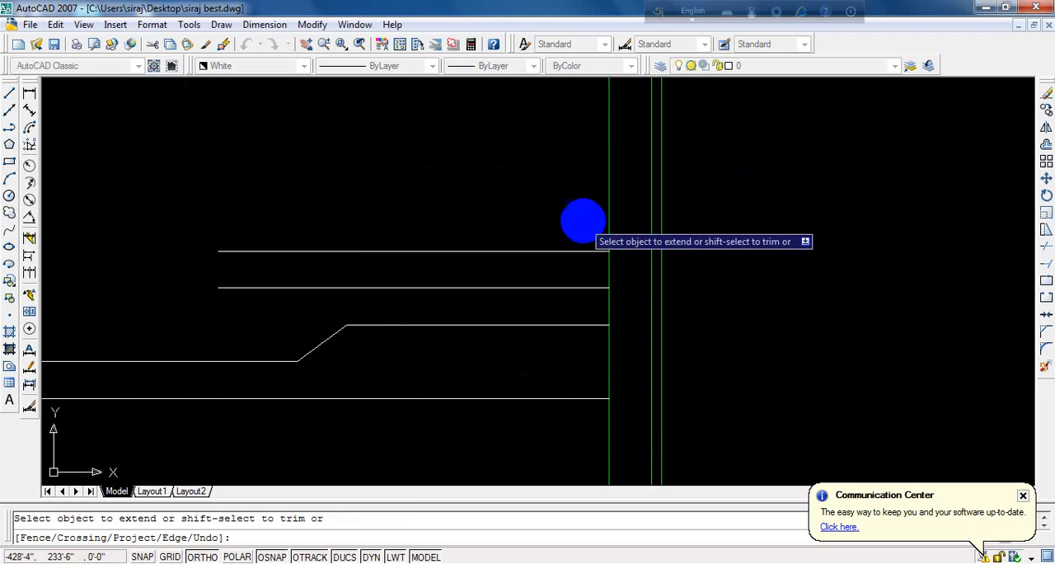
pyautogui.click(588, 221)
pyautogui.click(522, 443)
pyautogui.press('Return')
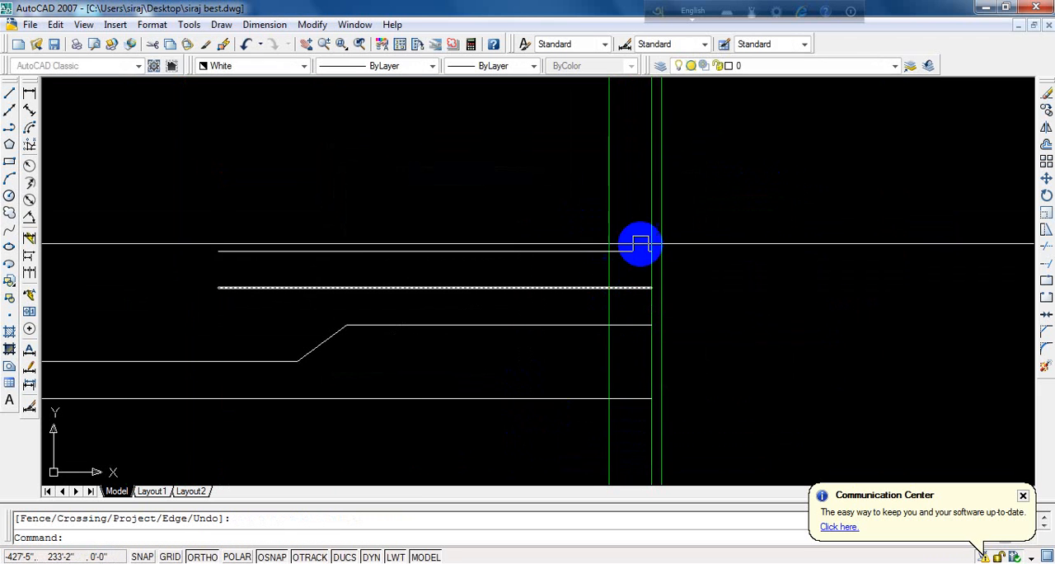
# - Erase the temporary offset line inside the far right wall and save the drawing
pyautogui.click(645, 215)
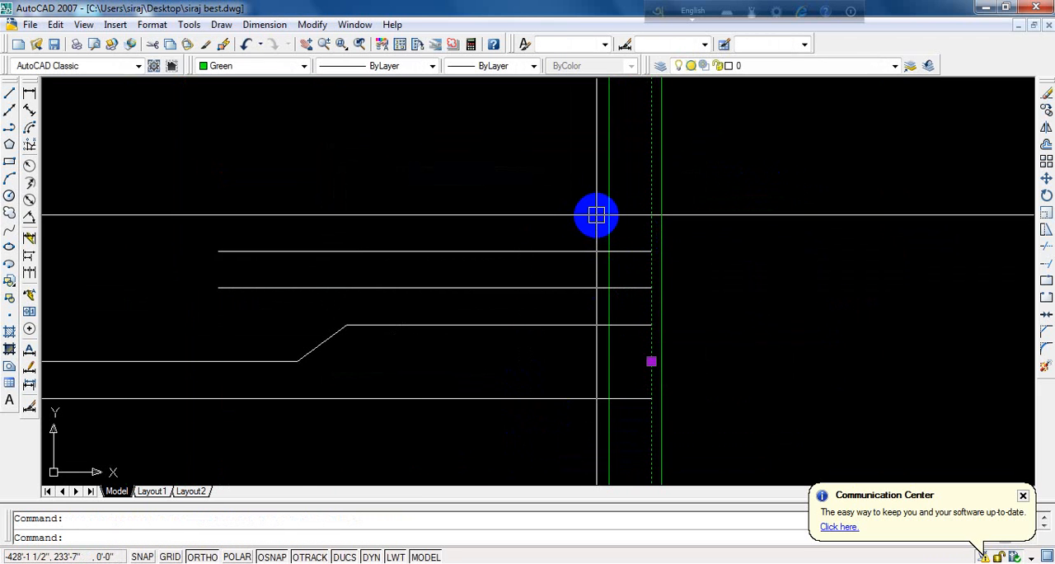
pyautogui.write('e')
pyautogui.press('Return')
pyautogui.scroll(-3, 651, 285)
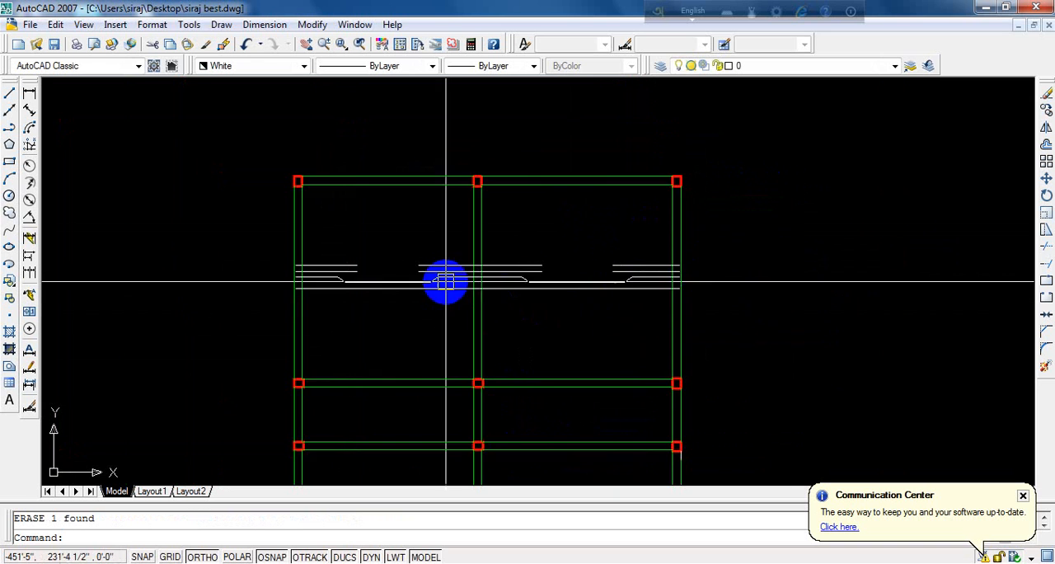
pyautogui.scroll(2, 435, 275)
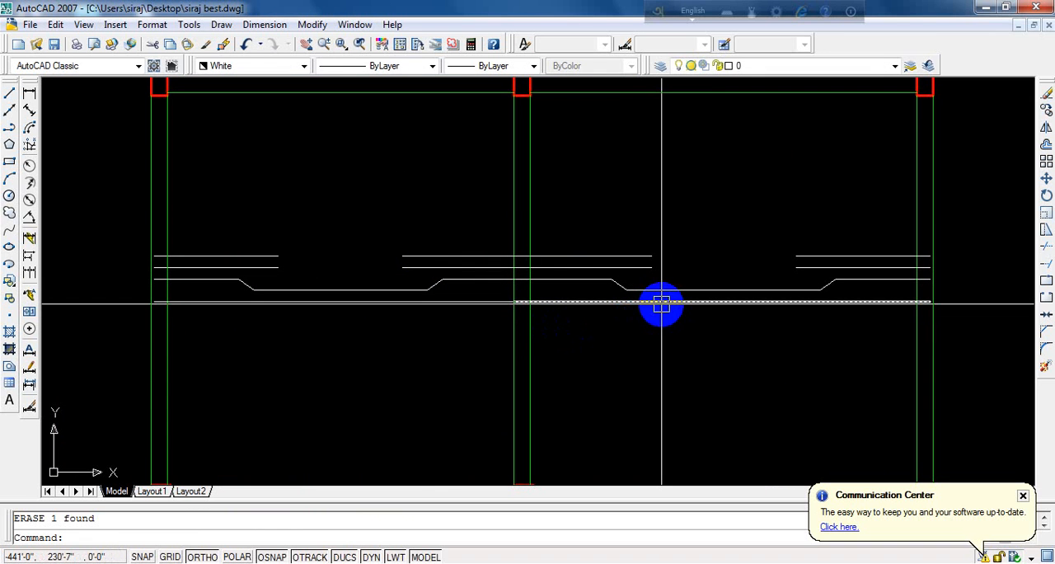
pyautogui.scroll(-3, 663, 306)
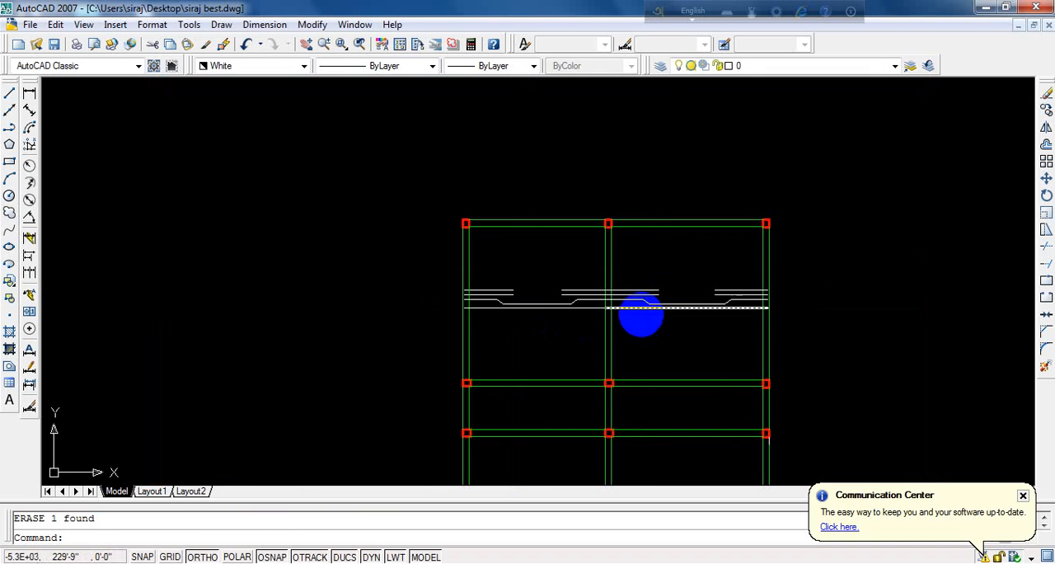
pyautogui.click(53, 45)
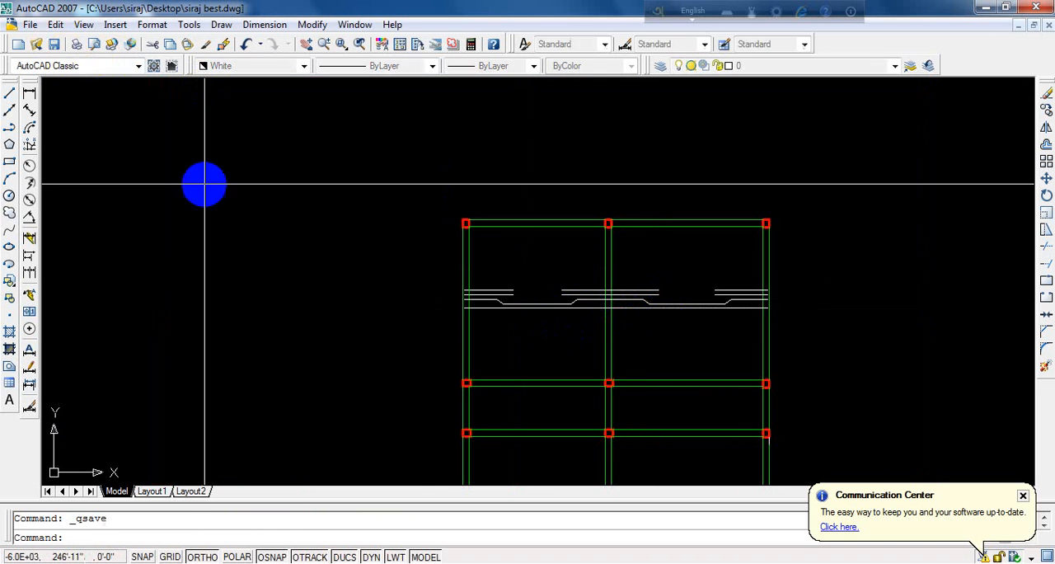
pyautogui.scroll(3, 572, 328)
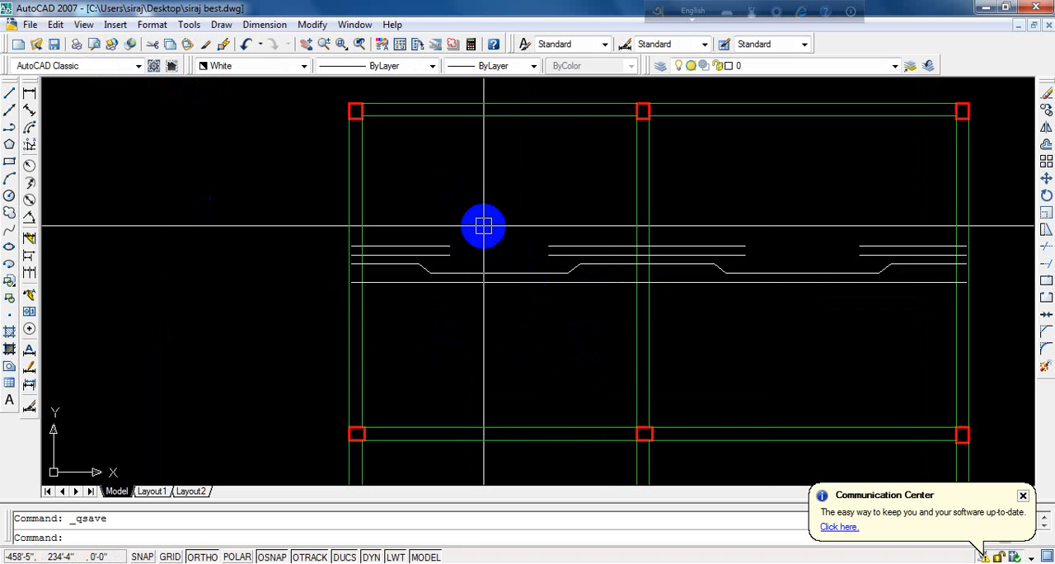
pyautogui.scroll(-5, 424, 198)
pyautogui.scroll(2, 483, 219)
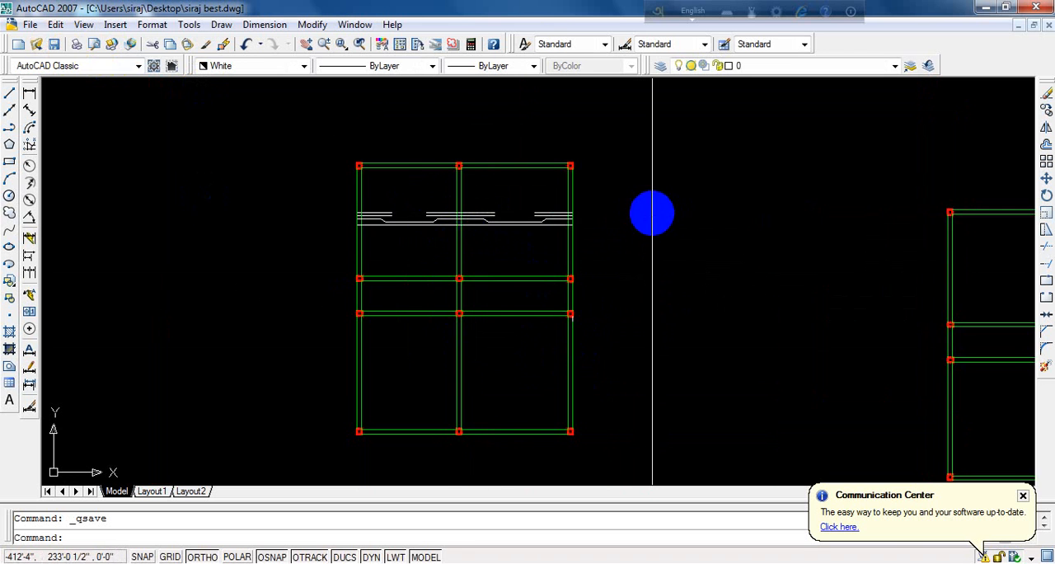
pyautogui.scroll(-2, 469, 225)
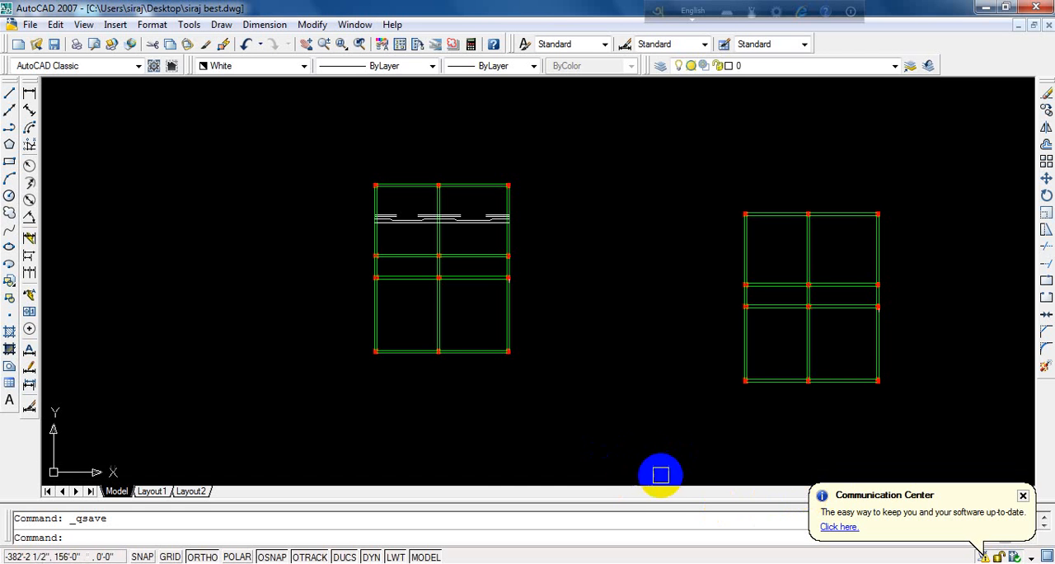
# - Copy all detail lines of both upper rooms straight down into the two lowest rooms, based on the bottom line's left end
pyautogui.scroll(1, 458, 216)
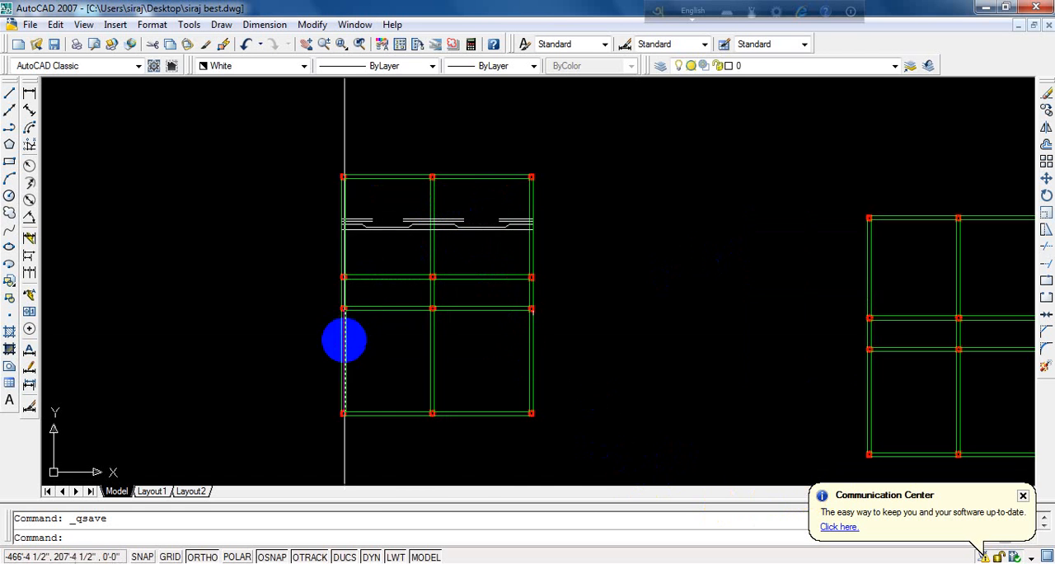
pyautogui.scroll(1, 375, 203)
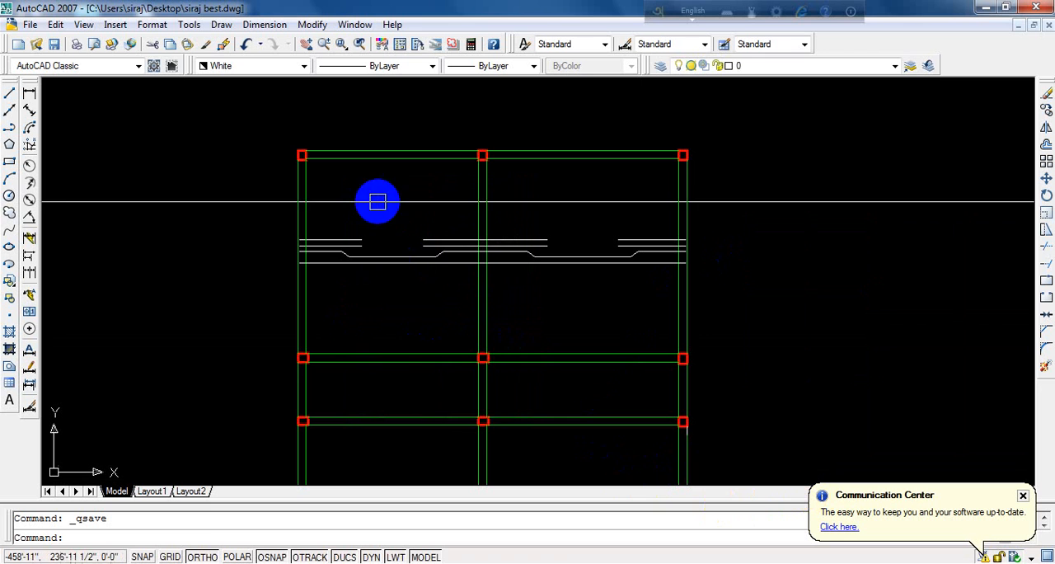
pyautogui.click(446, 198)
pyautogui.click(323, 307)
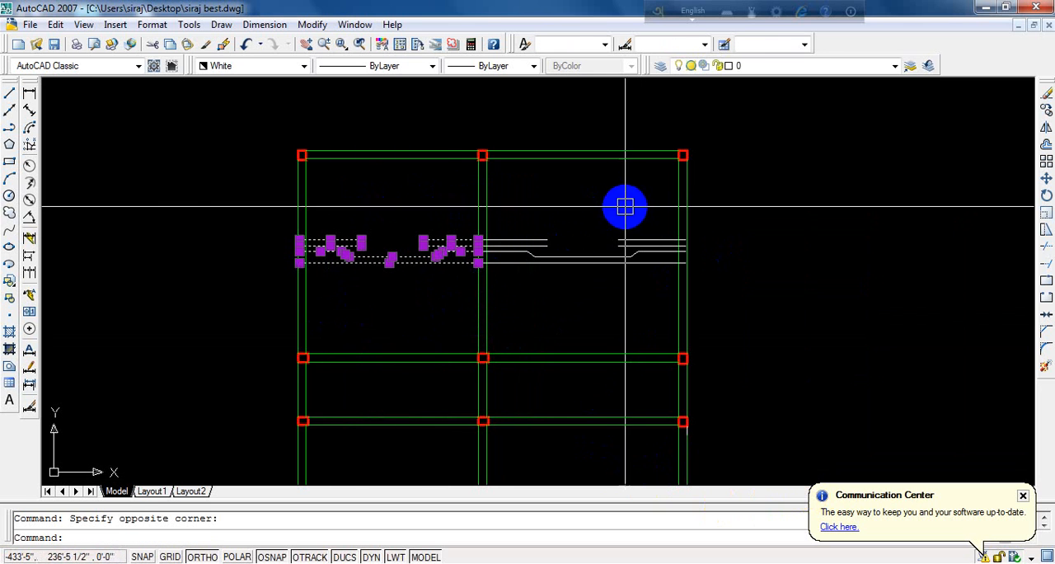
pyautogui.click(650, 201)
pyautogui.click(505, 291)
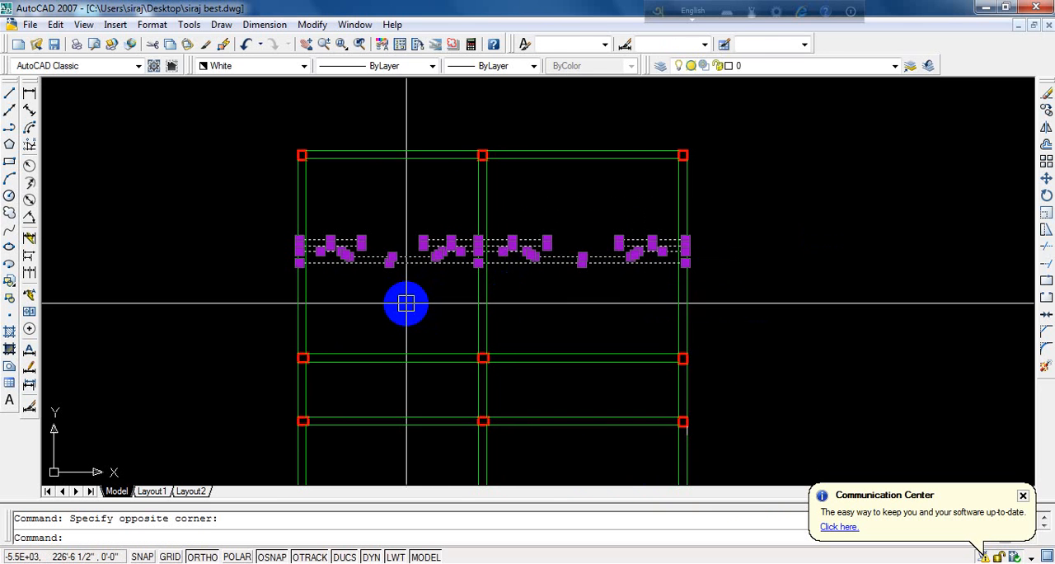
pyautogui.write('C')
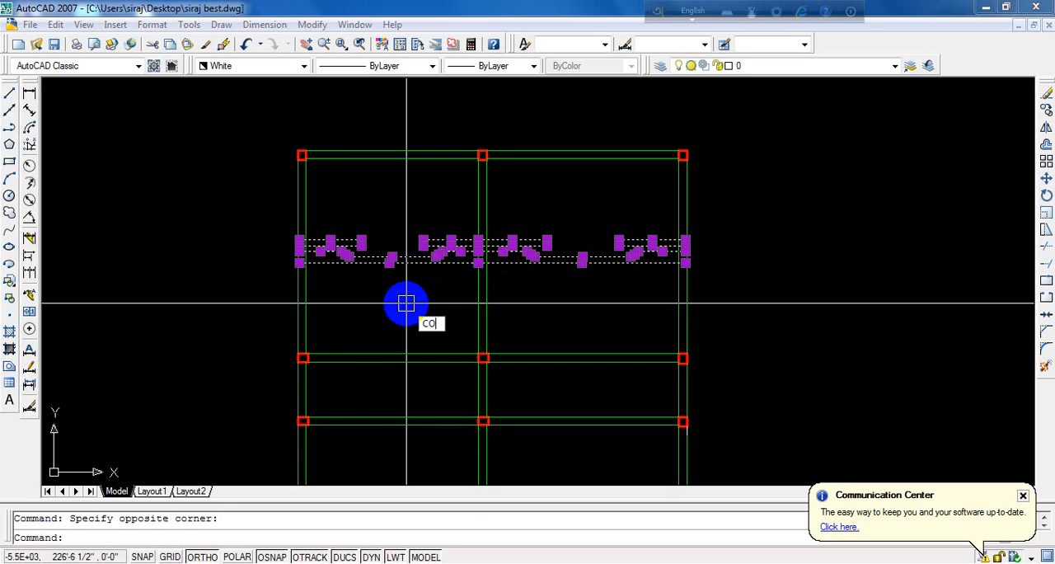
pyautogui.write('O')
pyautogui.press('Return')
pyautogui.scroll(4, 313, 285)
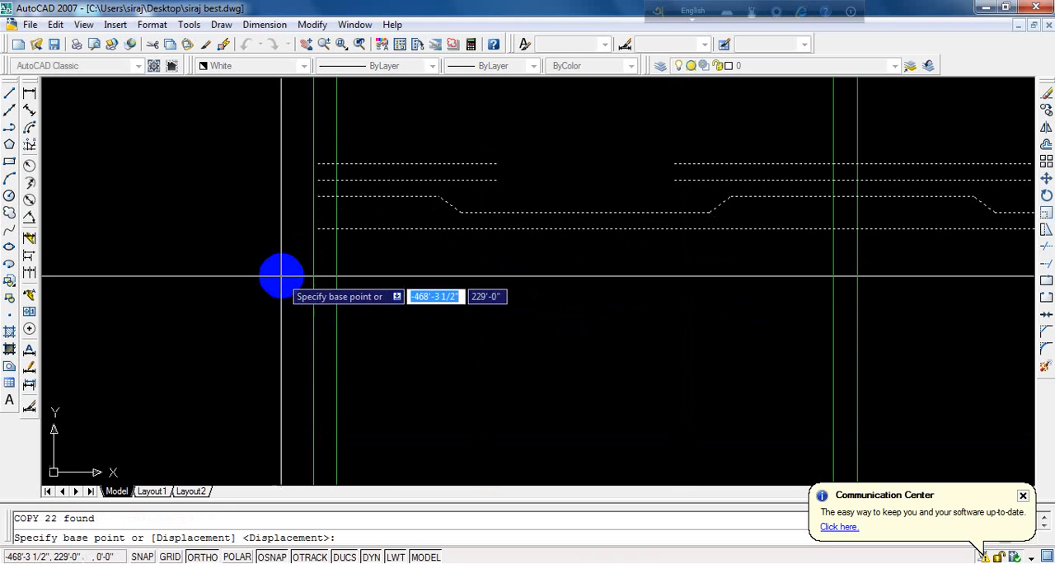
pyautogui.click(318, 229)
pyautogui.scroll(-4, 337, 188)
pyautogui.scroll(5, 323, 264)
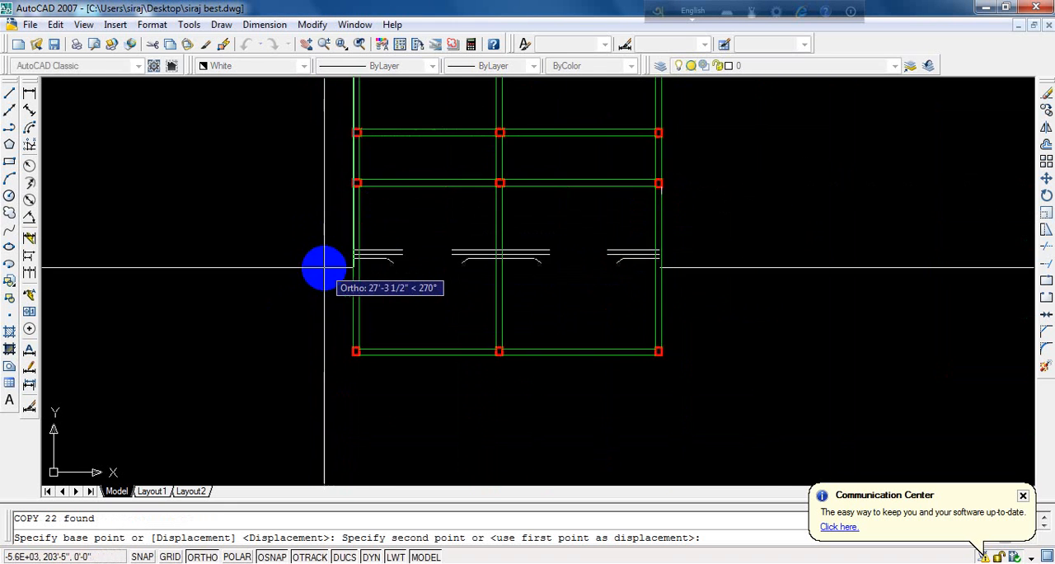
pyautogui.scroll(4, 352, 268)
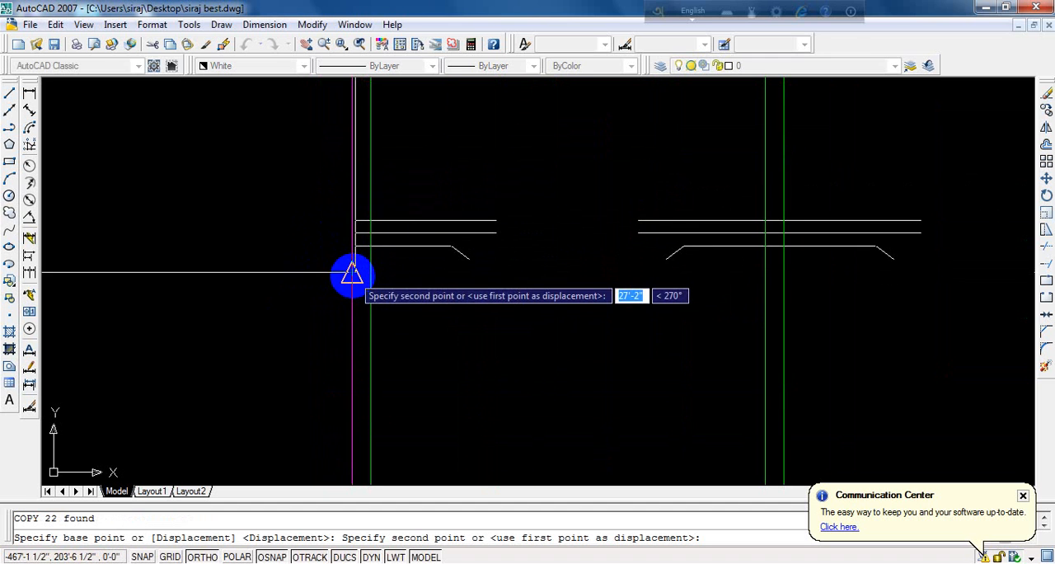
pyautogui.click(352, 272)
# - Examine how the copied detail lines fit between the walls of the two lowest rooms
pyautogui.scroll(-4, 217, 263)
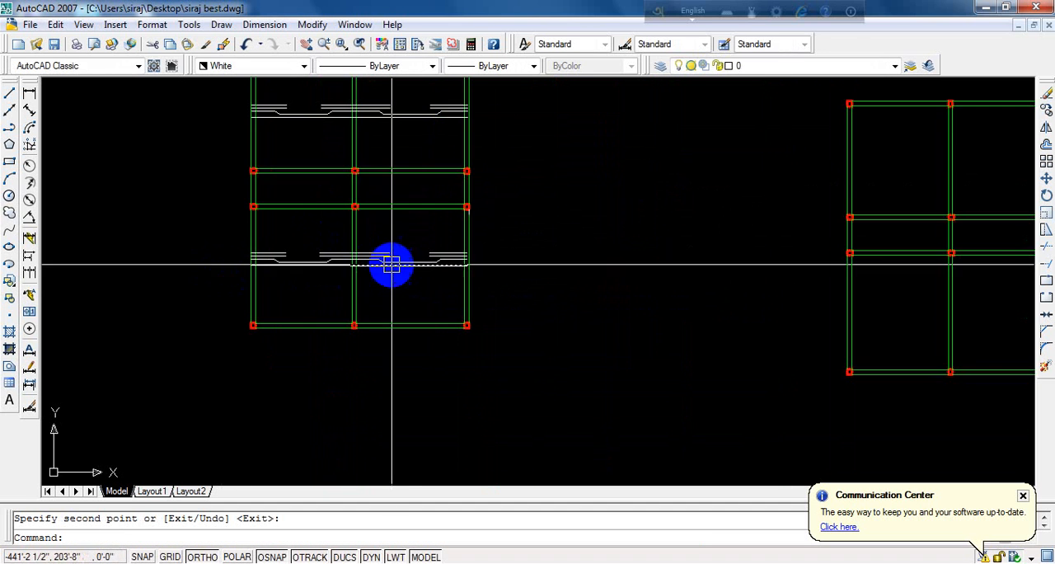
pyautogui.scroll(6, 406, 264)
pyautogui.scroll(3, 487, 257)
pyautogui.scroll(-4, 525, 252)
pyautogui.scroll(3, 198, 250)
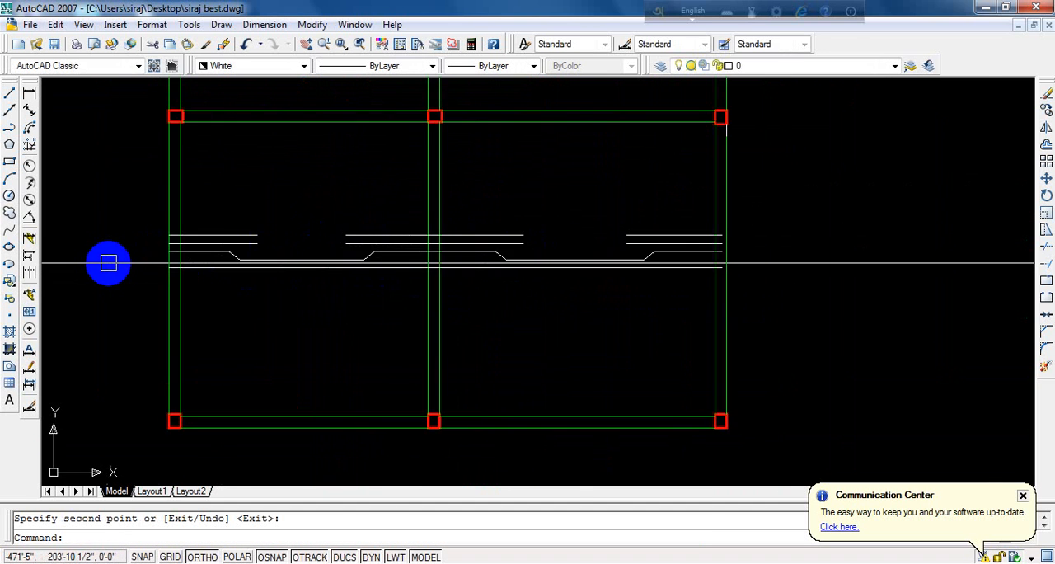
pyautogui.scroll(-3, 247, 264)
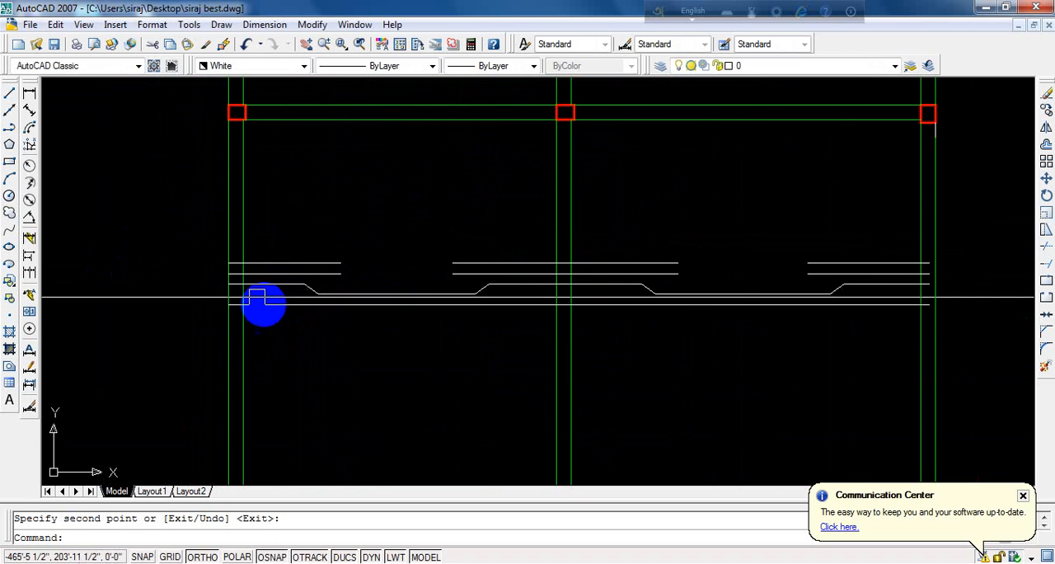
pyautogui.scroll(-3, 290, 291)
pyautogui.scroll(2, 291, 247)
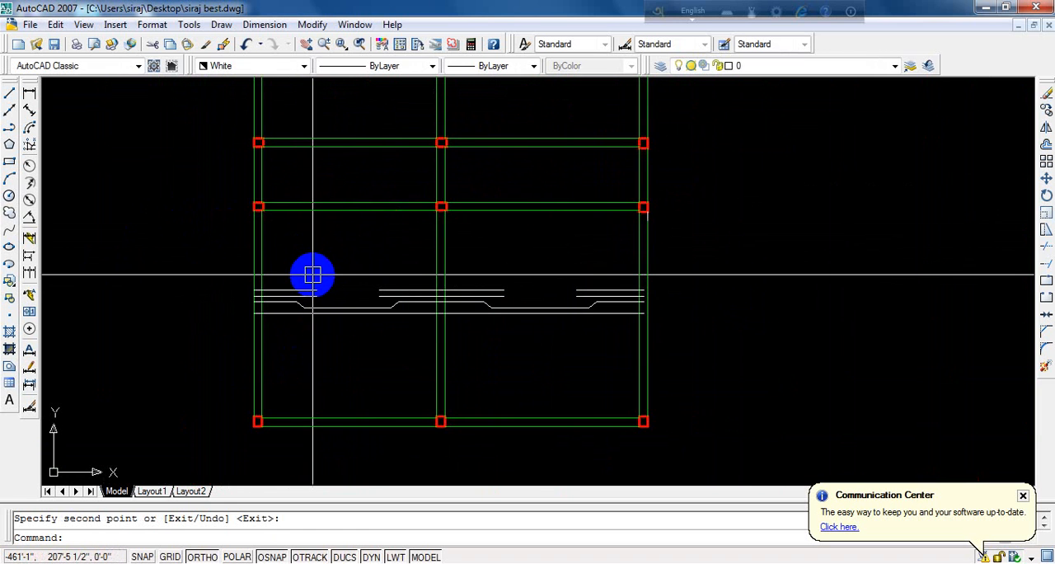
# - Offset the outer lines of the lower rooms' far left and far right walls 2" inward
pyautogui.write('o')
pyautogui.press('Return')
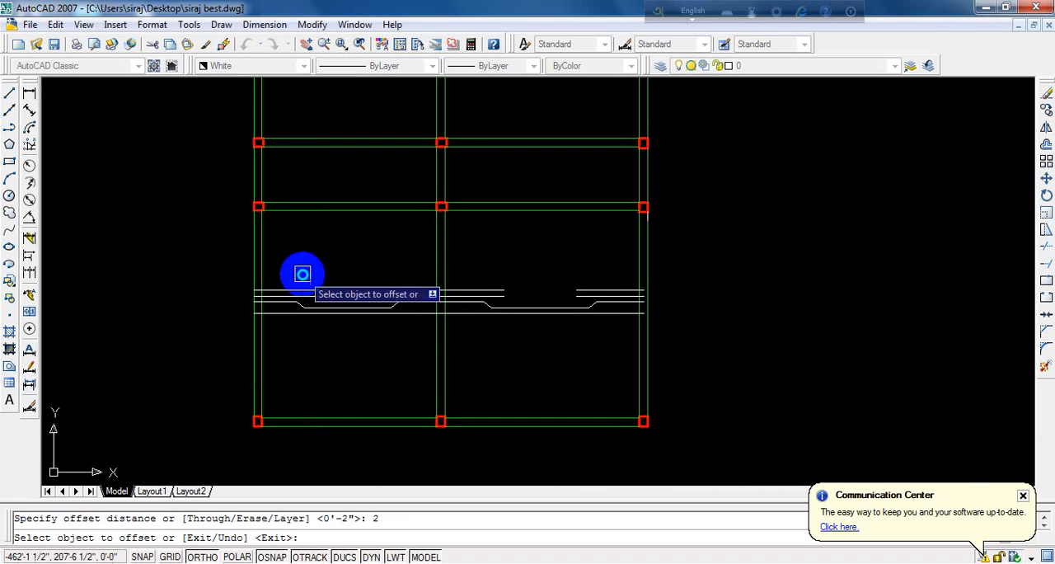
pyautogui.scroll(3, 243, 259)
pyautogui.click(256, 266)
pyautogui.click(354, 275)
pyautogui.scroll(-6, 58, 233)
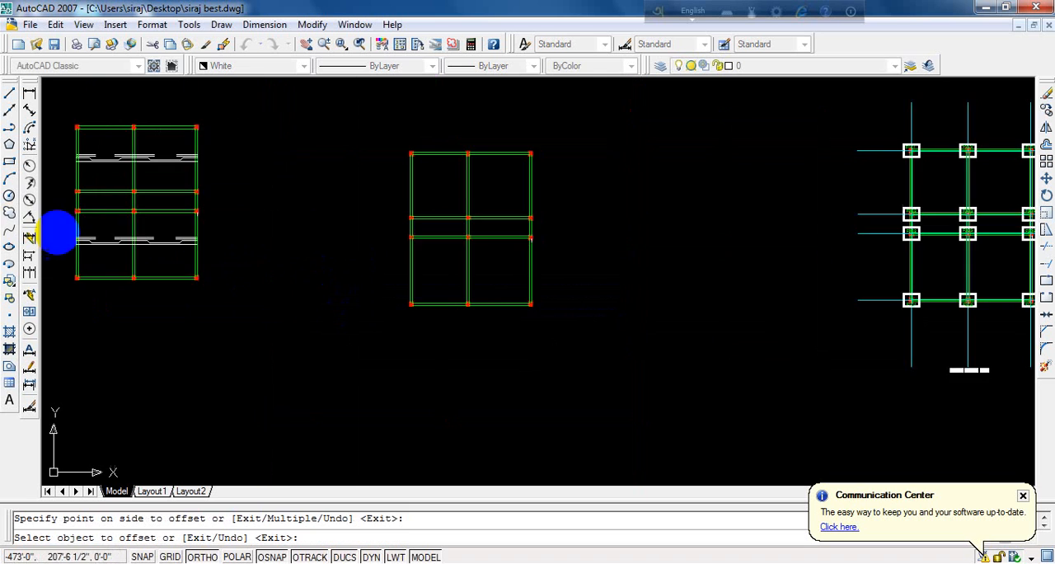
pyautogui.scroll(5, 94, 231)
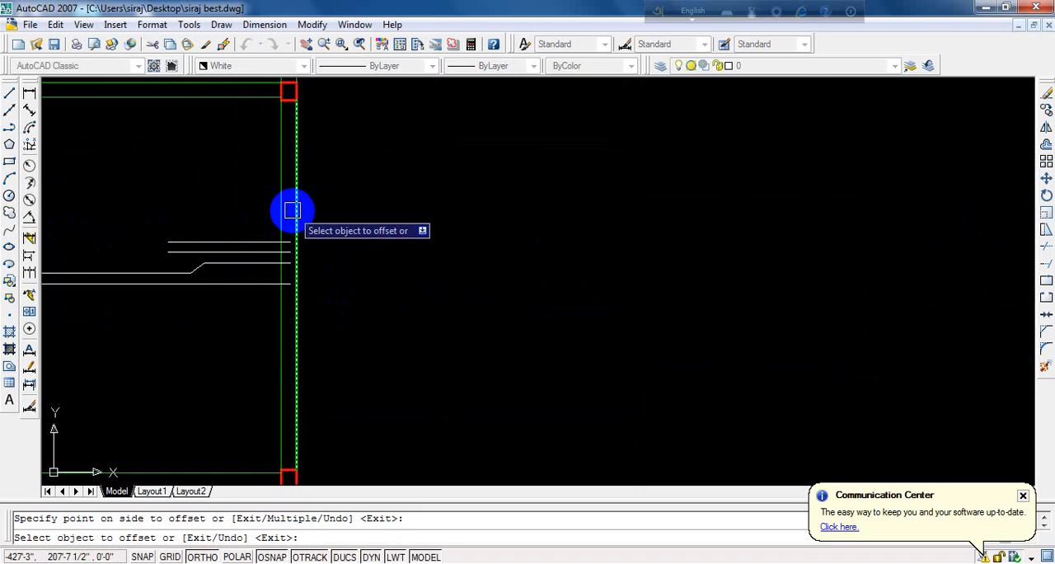
pyautogui.scroll(3, 293, 222)
pyautogui.press('Return')
pyautogui.scroll(2, 283, 245)
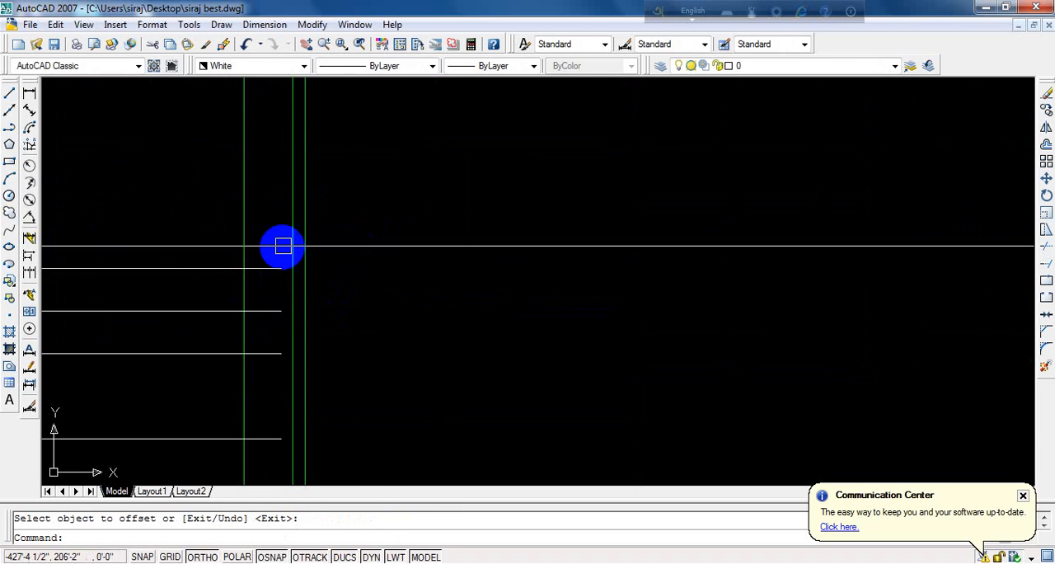
# - Extend the right ends of the four lower detail lines to the offset line inside the far right wall
pyautogui.write('E')
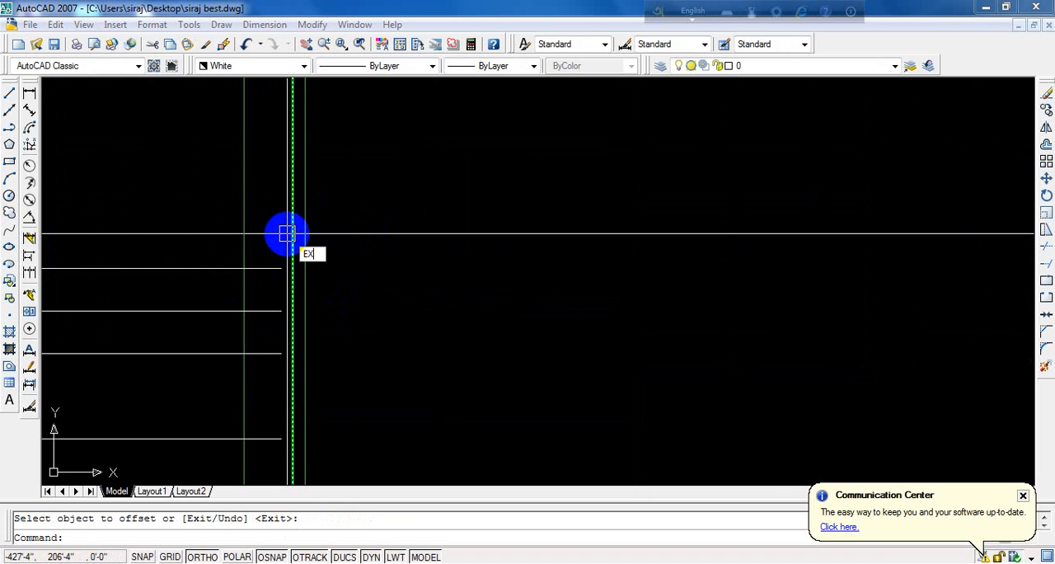
pyautogui.write('X')
pyautogui.press('Return')
pyautogui.click(281, 242)
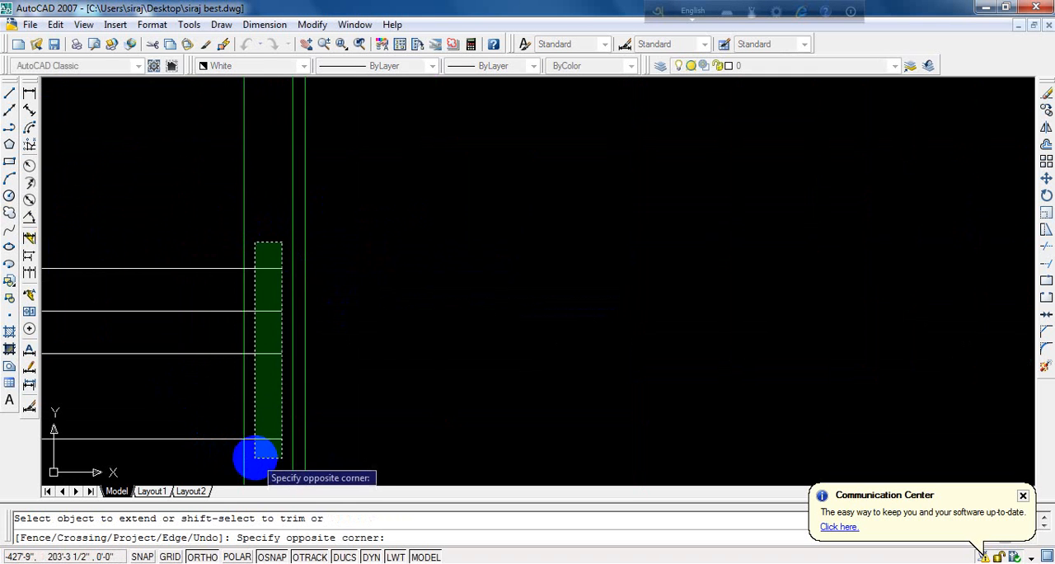
pyautogui.click(257, 459)
pyautogui.scroll(-5, 416, 329)
pyautogui.scroll(-3, 302, 339)
pyautogui.scroll(5, 198, 323)
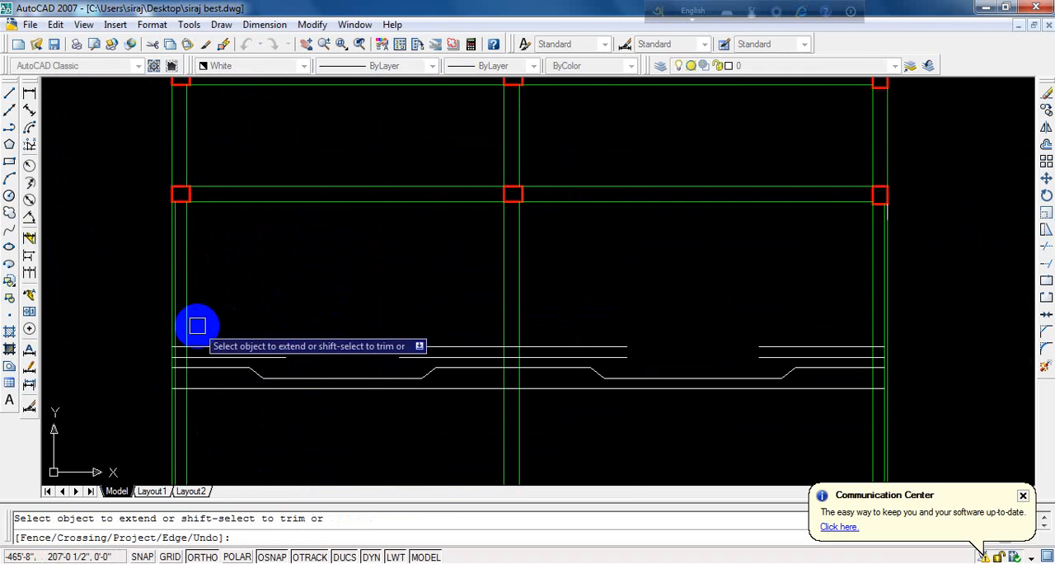
pyautogui.press('Return')
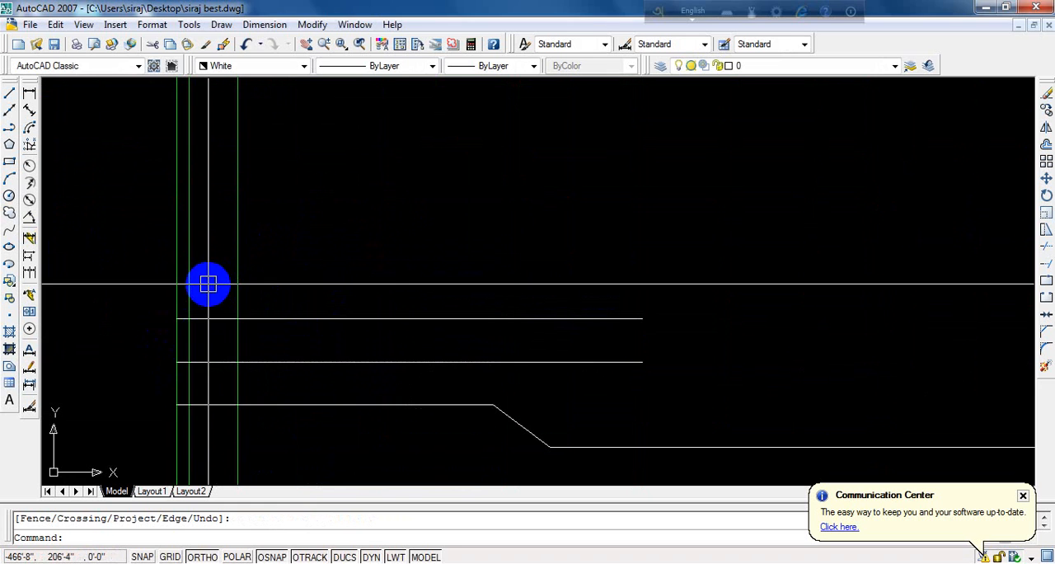
# - Trim the left ends of the two uppermost lower-room detail lines back to the offset line inside the far left wall
pyautogui.write('TR')
pyautogui.press('Return')
pyautogui.press('Return')
pyautogui.scroll(2, 192, 305)
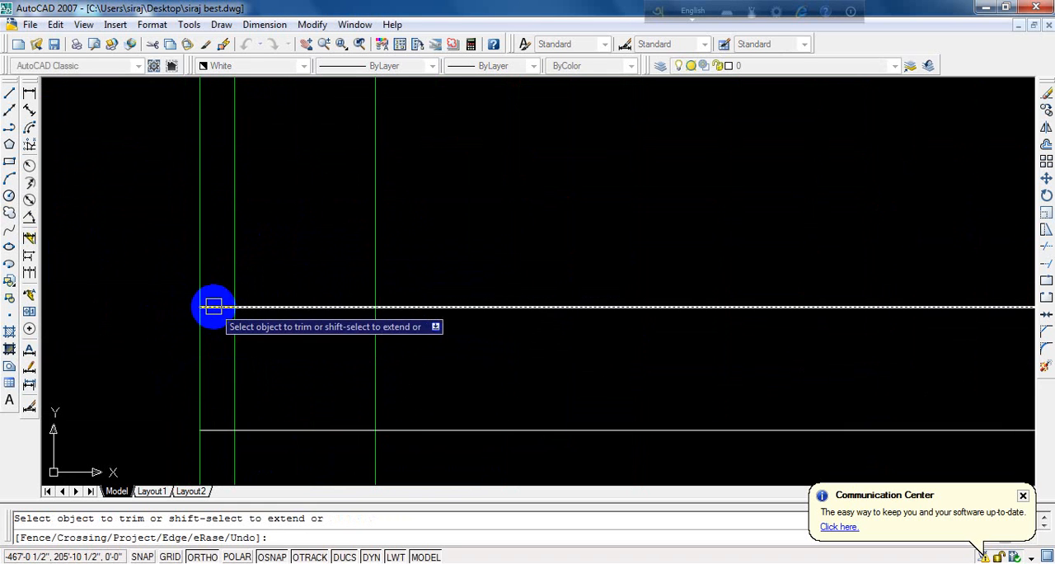
pyautogui.click(213, 306)
pyautogui.scroll(-4, 250, 239)
pyautogui.scroll(3, 236, 290)
pyautogui.click(252, 278)
pyautogui.scroll(-5, 263, 244)
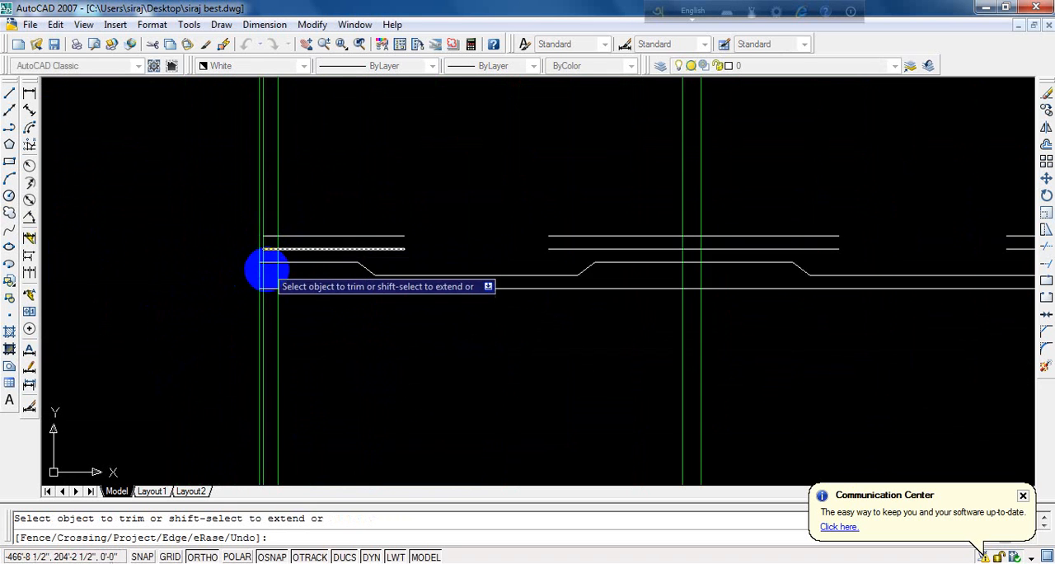
# - Trim the left ends of the stepped line and the bottom detail line back to the offset line inside the far left wall
pyautogui.scroll(4, 263, 274)
pyautogui.scroll(3, 259, 223)
pyautogui.click(256, 217)
pyautogui.scroll(-4, 255, 221)
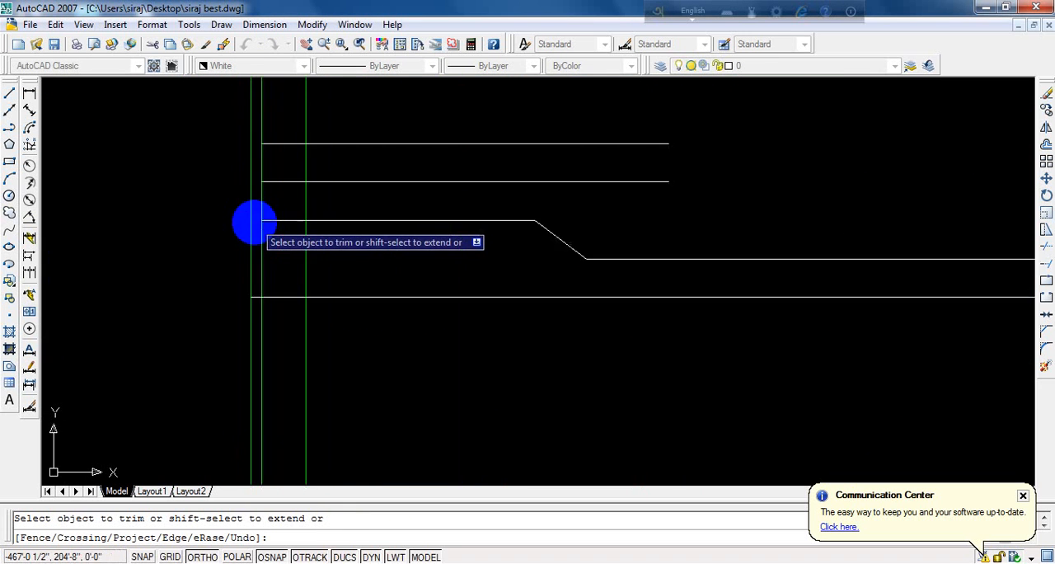
pyautogui.scroll(3, 259, 283)
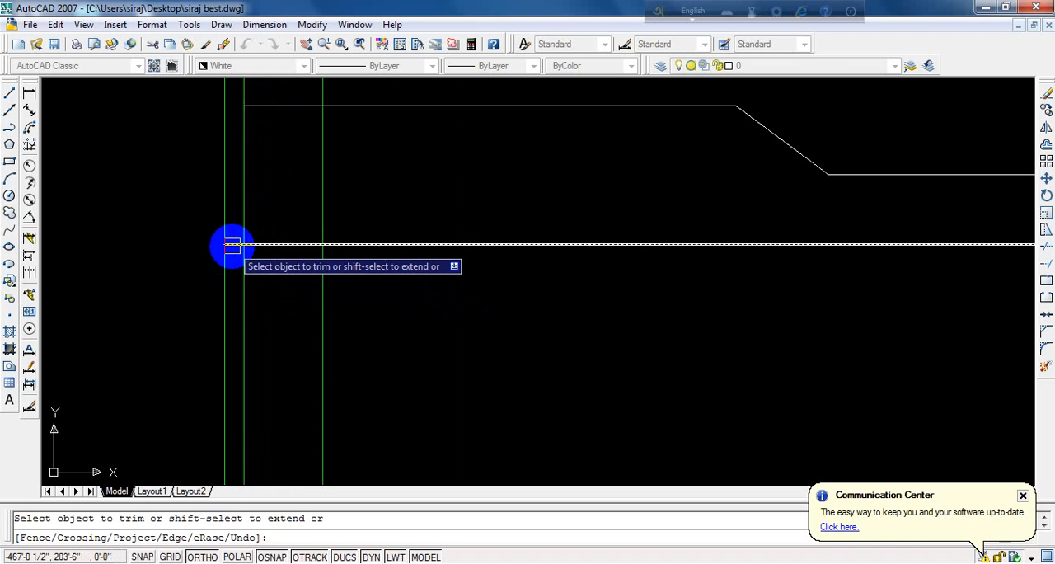
pyautogui.scroll(3, 233, 245)
pyautogui.click(233, 245)
pyautogui.press('Return')
# - Erase the temporary offset lines inside the far left and far right walls of the lower rooms
pyautogui.click(253, 281)
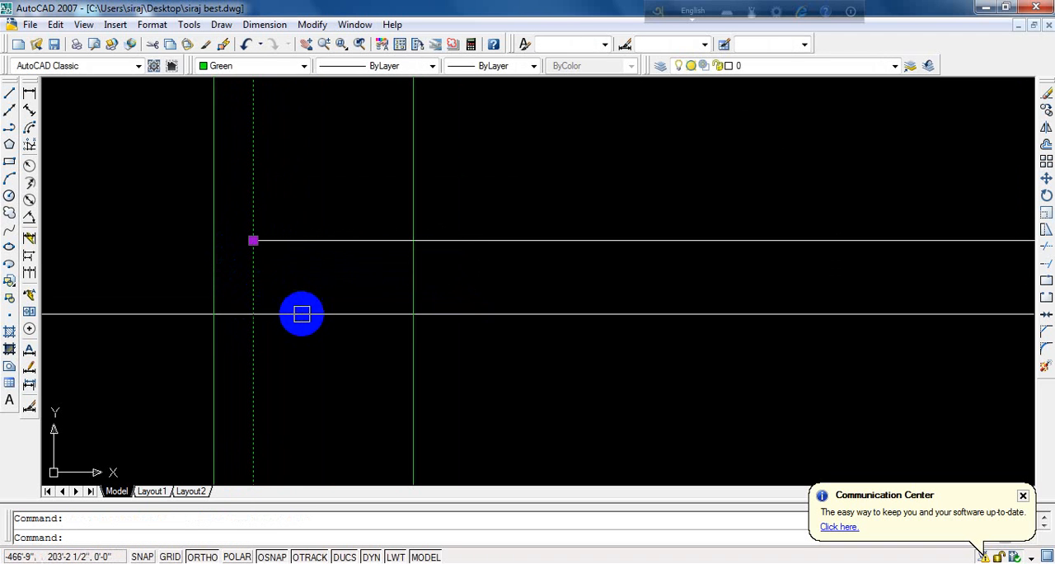
pyautogui.press('Delete')
pyautogui.scroll(-5, 288, 313)
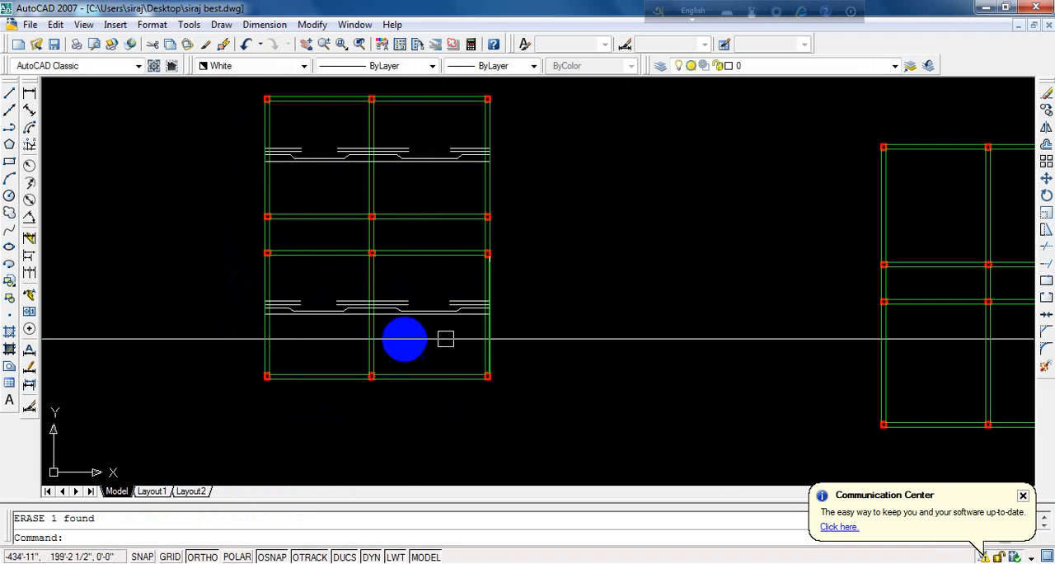
pyautogui.scroll(4, 493, 311)
pyautogui.scroll(8, 495, 283)
pyautogui.click(399, 237)
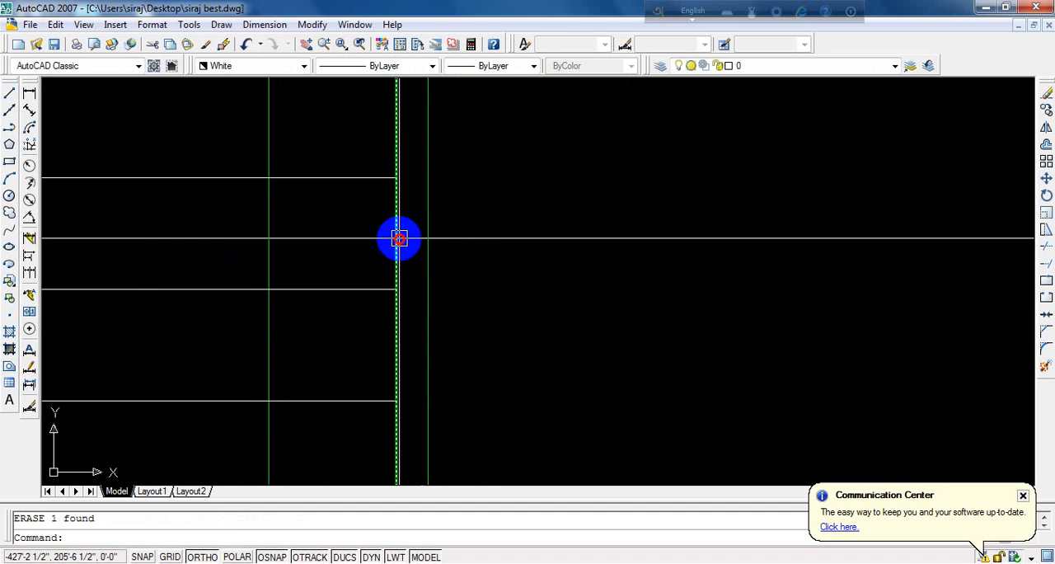
pyautogui.press('Delete')
pyautogui.scroll(-3, 470, 238)
pyautogui.scroll(-2, 441, 183)
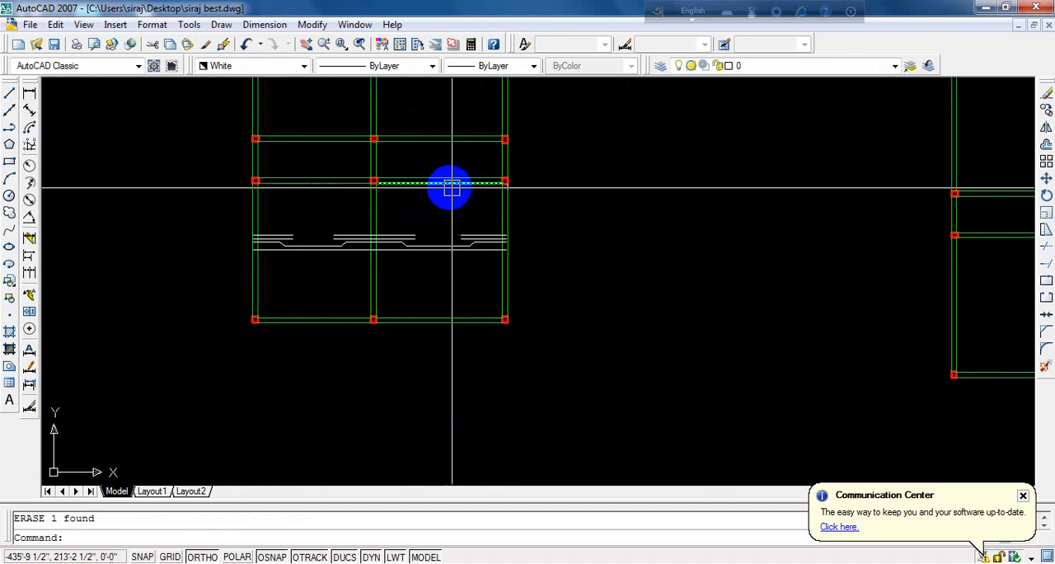
pyautogui.scroll(2, 400, 181)
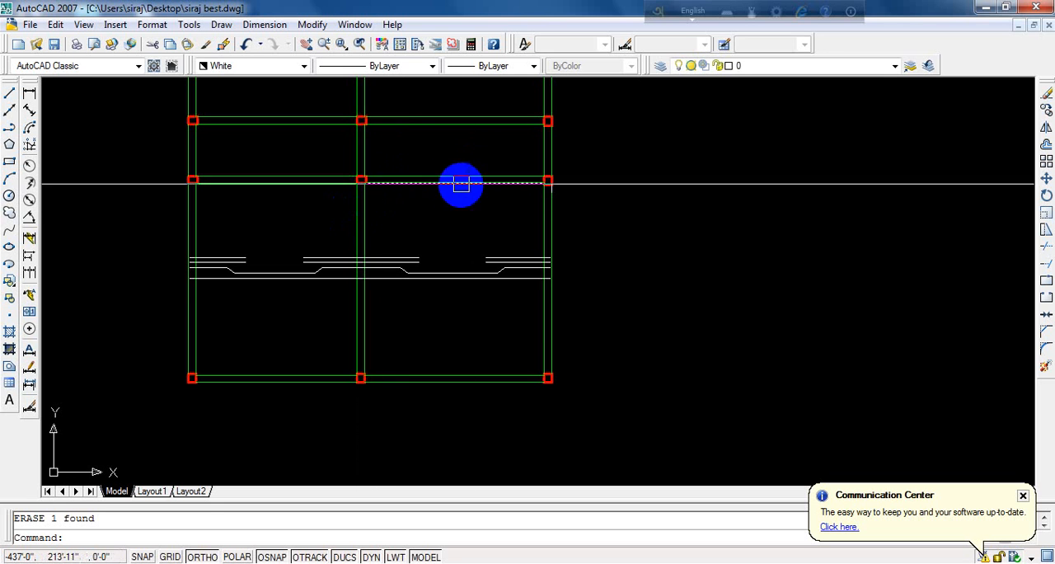
pyautogui.click(30, 95)
pyautogui.scroll(3, 200, 207)
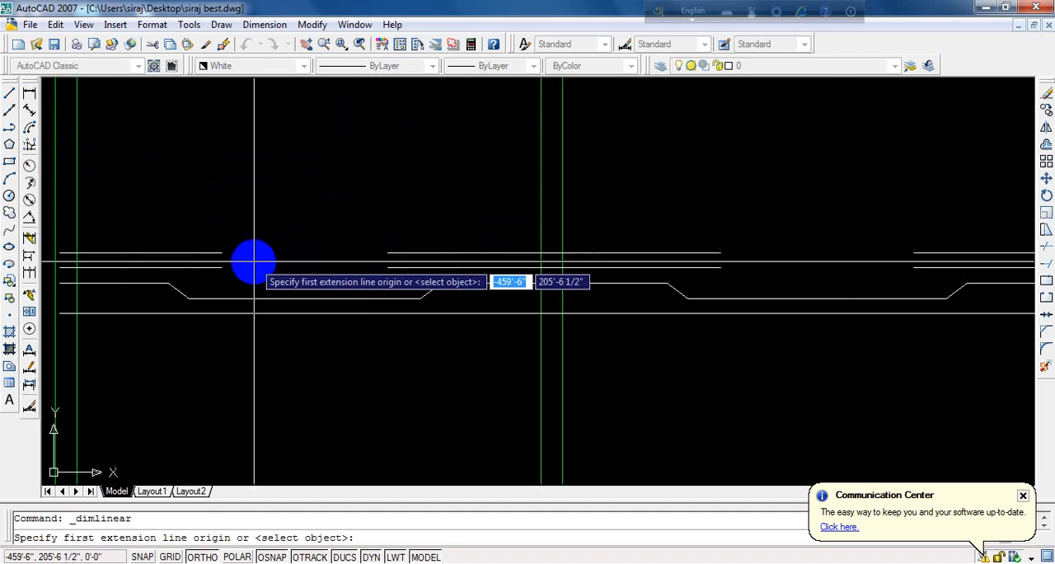
pyautogui.click(171, 285)
pyautogui.press('Escape')
pyautogui.scroll(-5, 229, 243)
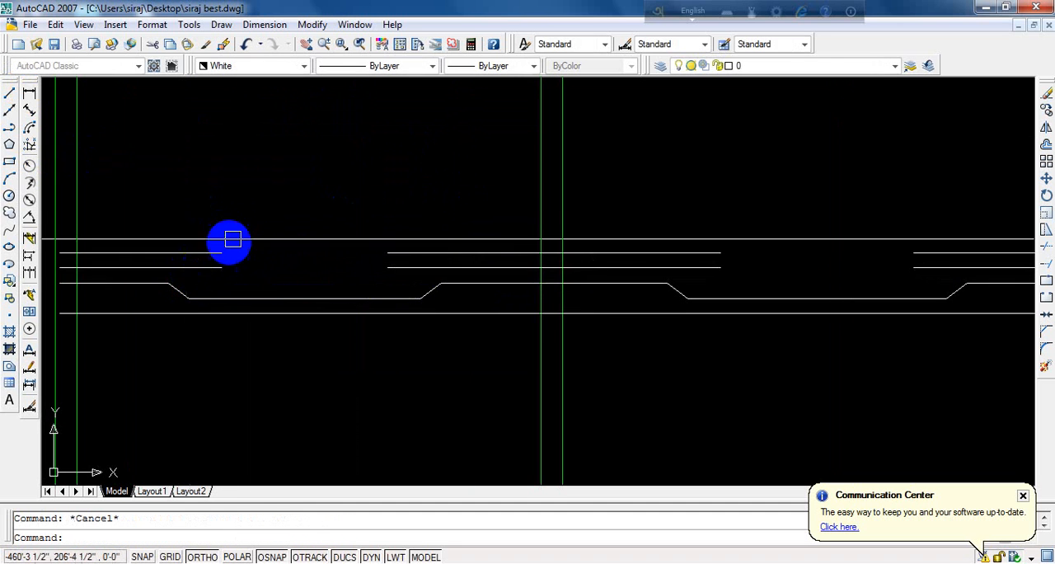
# - Add a linear dimension below the bottom wall between the facing sides of the left and middle columns
pyautogui.click(30, 96)
pyautogui.scroll(3, 346, 334)
pyautogui.click(474, 264)
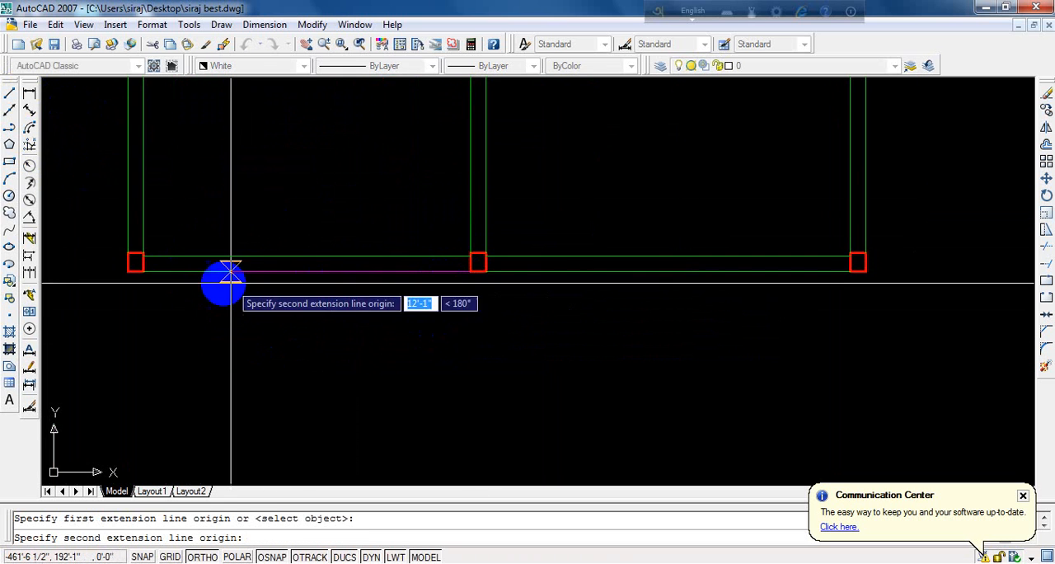
pyautogui.scroll(3, 132, 266)
pyautogui.click(148, 264)
pyautogui.click(161, 318)
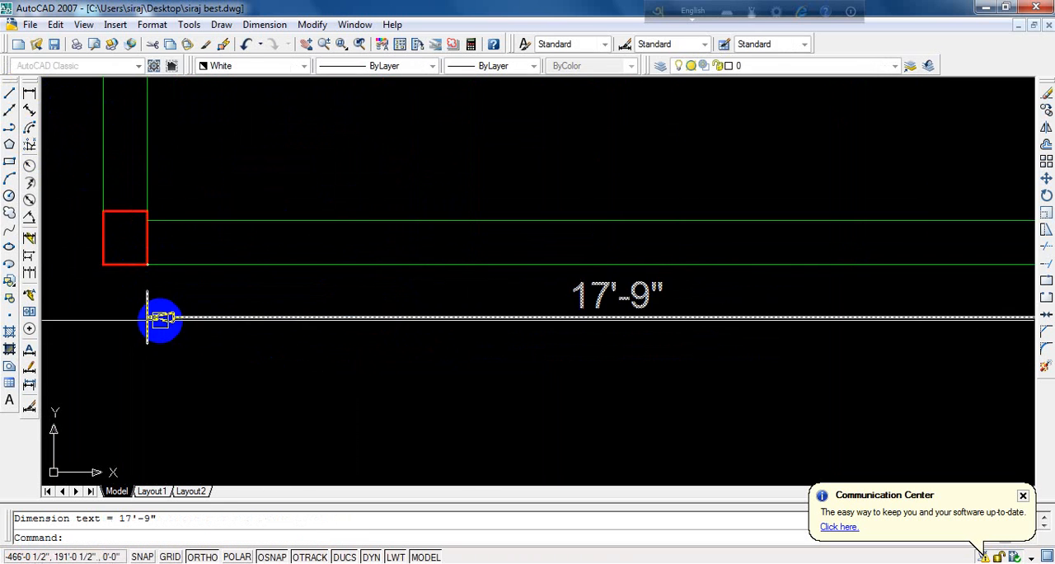
# - Add a linear dimension below the bottom wall between the facing sides of the middle and right columns
pyautogui.scroll(-3, 231, 292)
pyautogui.scroll(3, 341, 305)
pyautogui.press('Return')
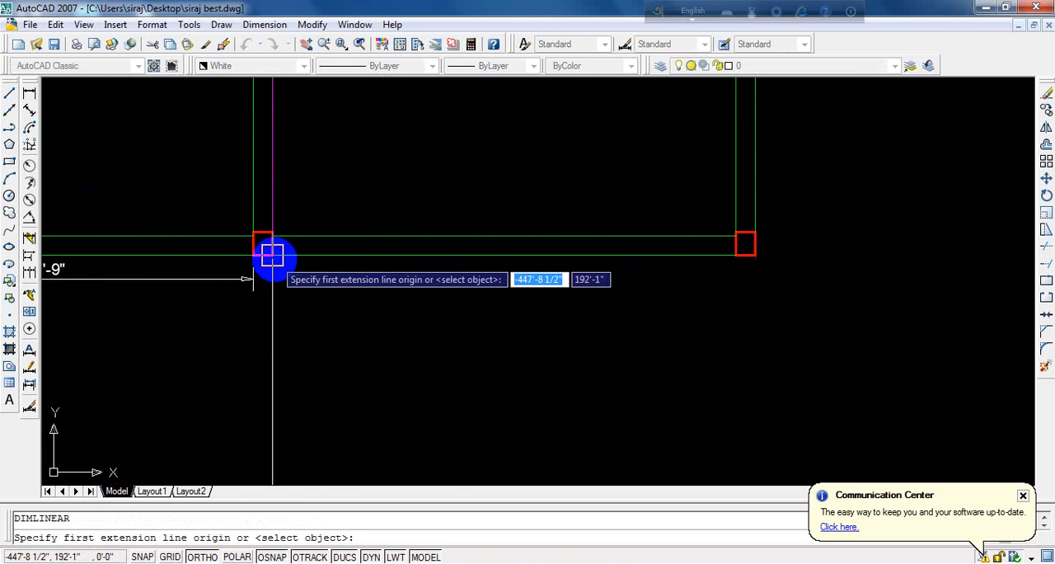
pyautogui.click(272, 257)
pyautogui.click(733, 254)
pyautogui.click(568, 310)
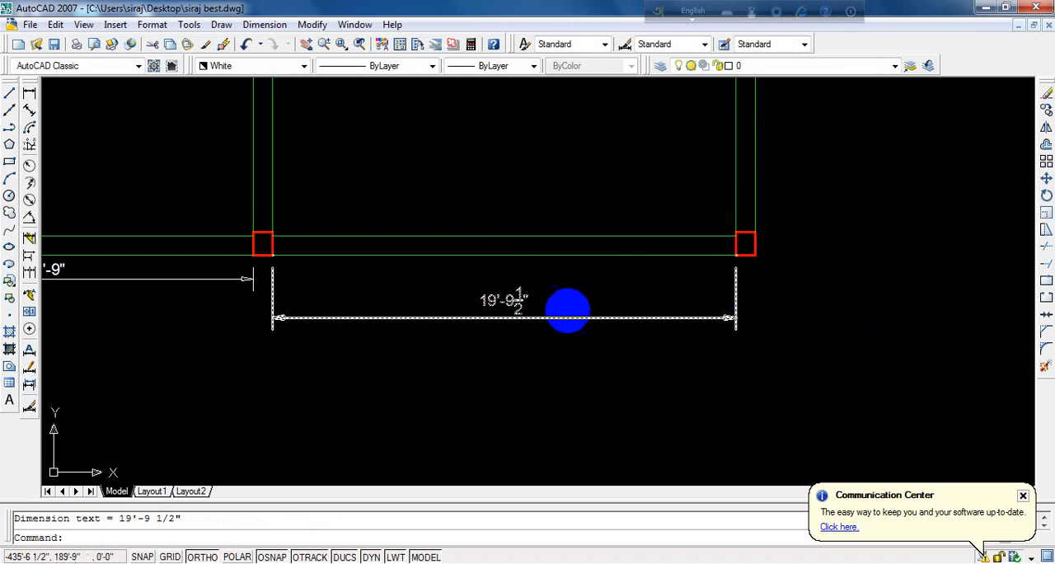
# - Examine the detail lines' ends inside the outer walls and the two clear-span dimensions below the plan
pyautogui.scroll(3, 568, 310)
pyautogui.scroll(-4, 548, 308)
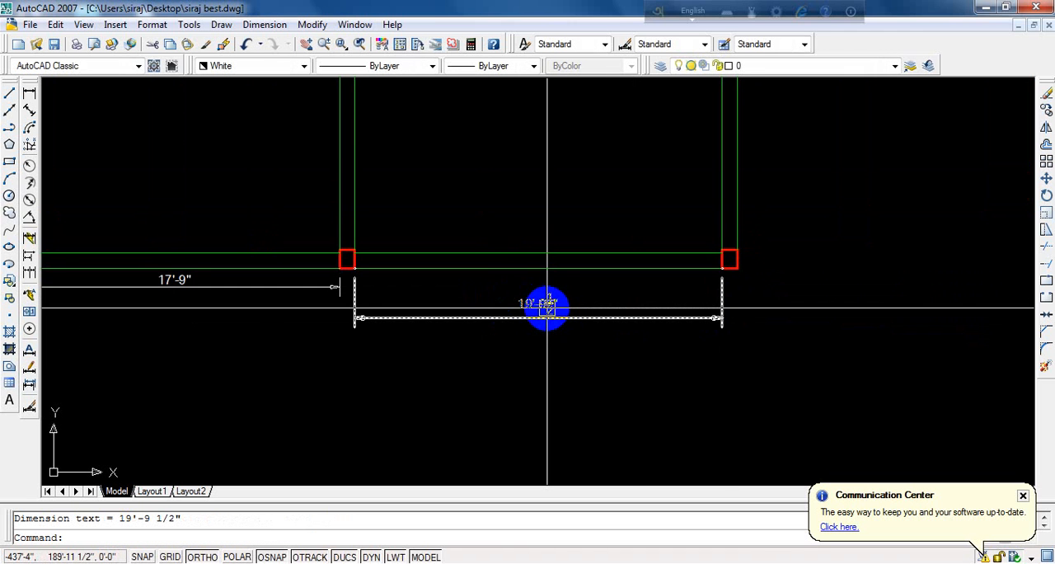
pyautogui.scroll(-4, 547, 308)
pyautogui.scroll(6, 568, 229)
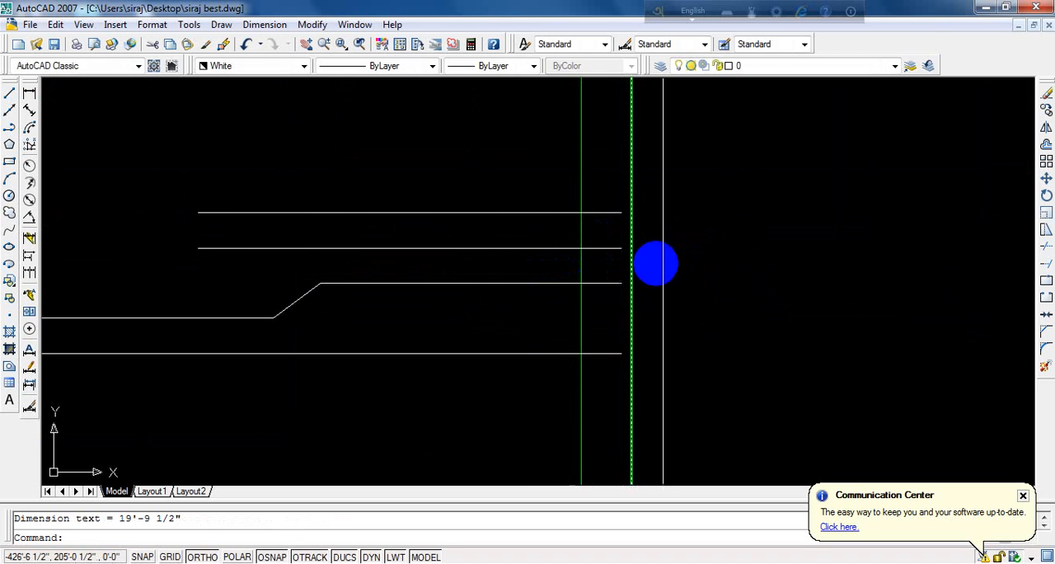
pyautogui.scroll(-4, 678, 276)
pyautogui.scroll(2, 499, 260)
pyautogui.scroll(3, 368, 277)
pyautogui.scroll(2, 309, 317)
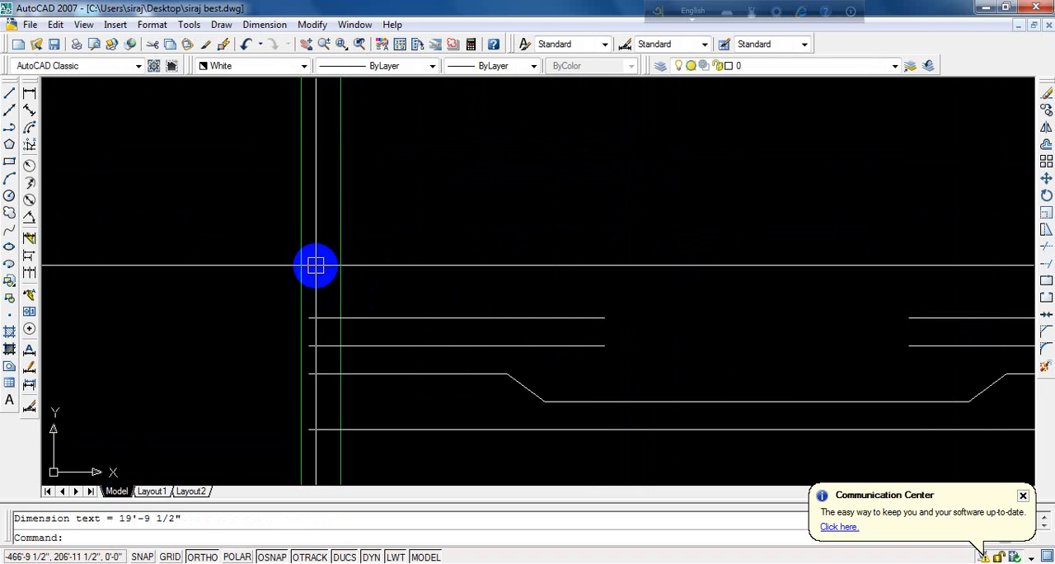
pyautogui.scroll(-5, 660, 329)
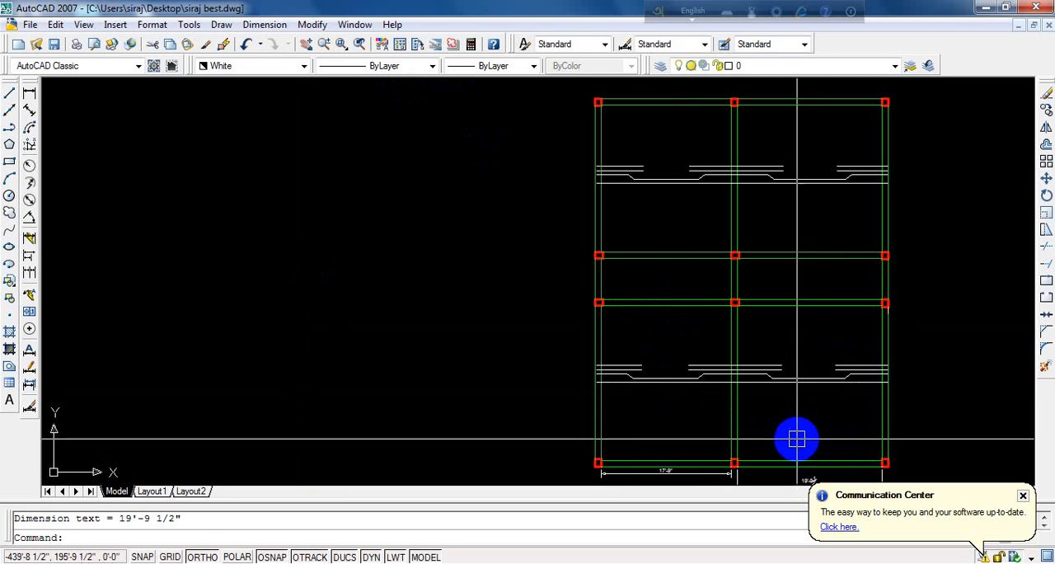
pyautogui.moveTo(794, 438); pyautogui.dragTo(659, 180, button='middle')
pyautogui.scroll(2, 665, 165)
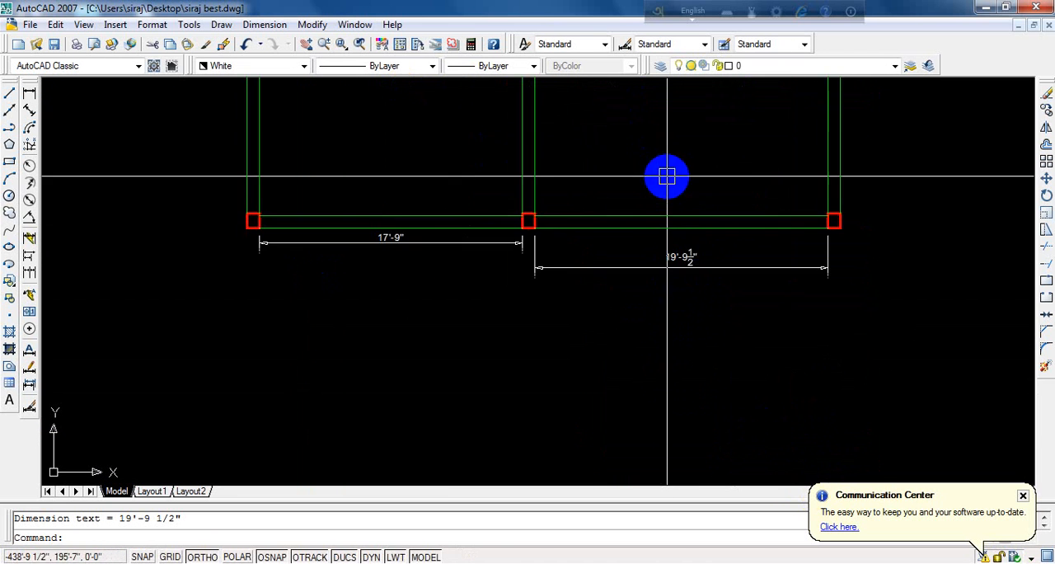